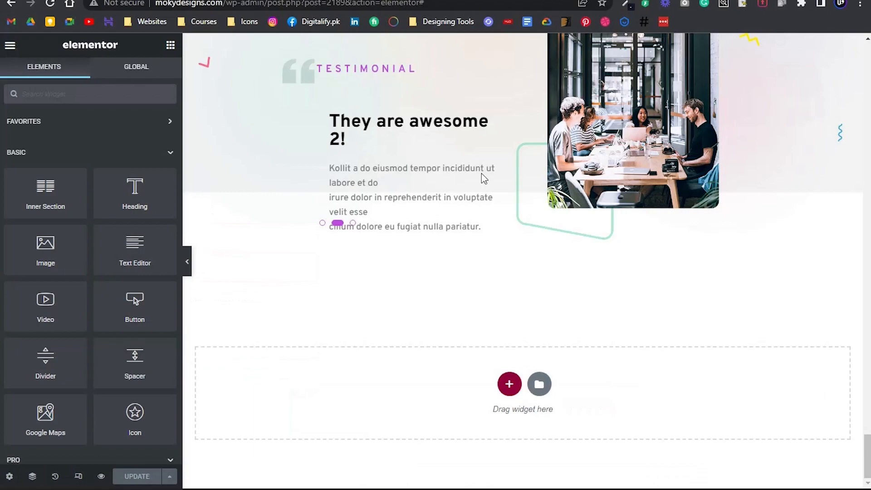
Copy the "Meet our team" heading inner section and paste it into the column below the testimonial
{"action": "scroll", "coordinate": [421, 190], "scroll_direction": "up", "scroll_amount": 15}
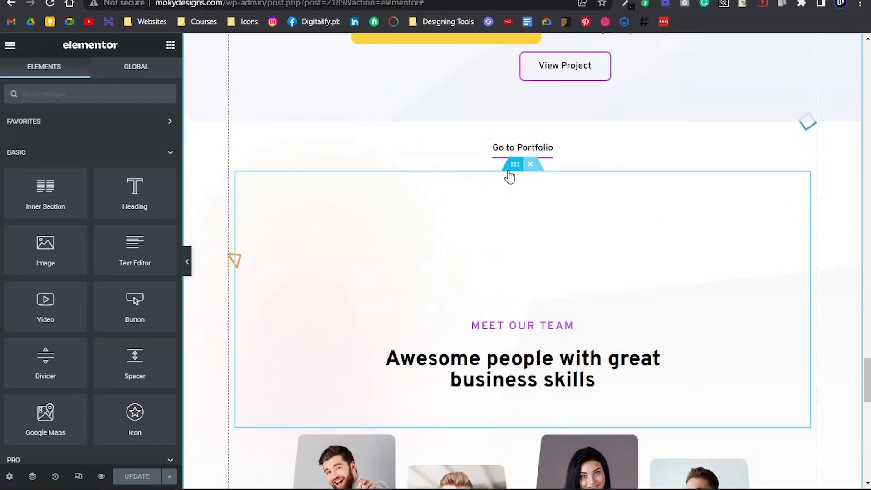
{"action": "right_click", "coordinate": [510, 177]}
{"action": "left_click", "coordinate": [535, 222]}
{"action": "scroll", "coordinate": [528, 229], "scroll_direction": "down", "scroll_amount": 15}
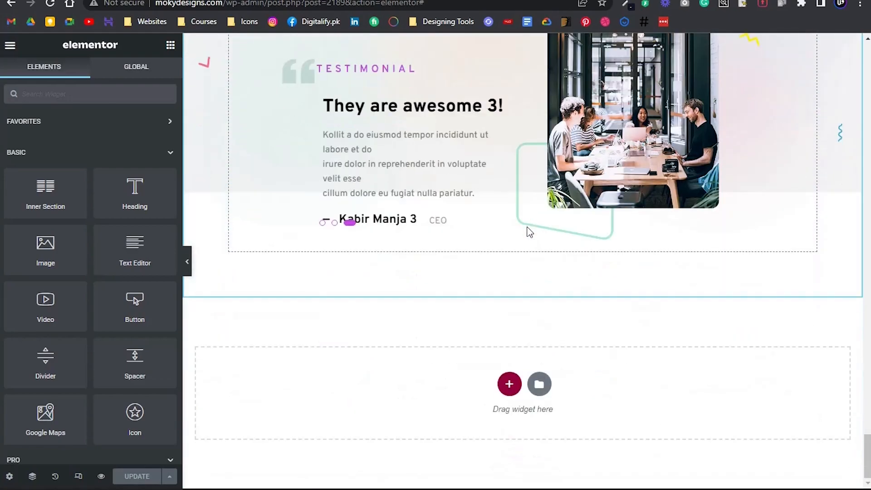
{"action": "right_click", "coordinate": [509, 249]}
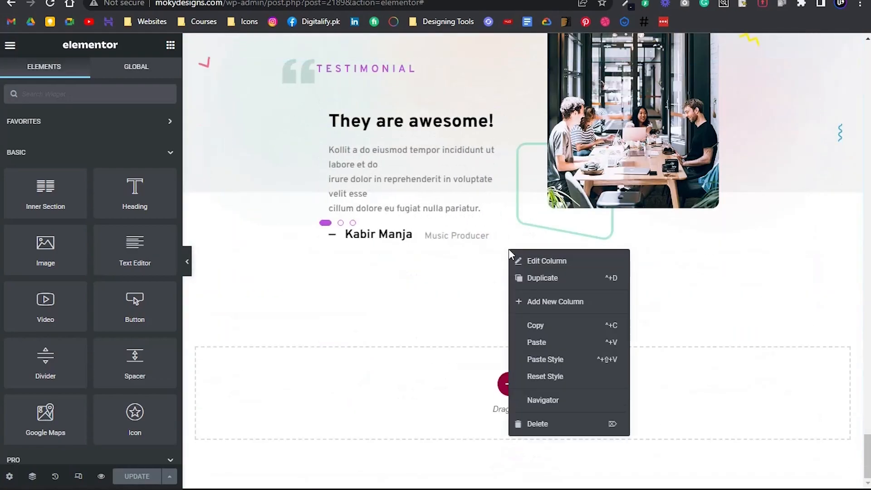
{"action": "left_click", "coordinate": [537, 343]}
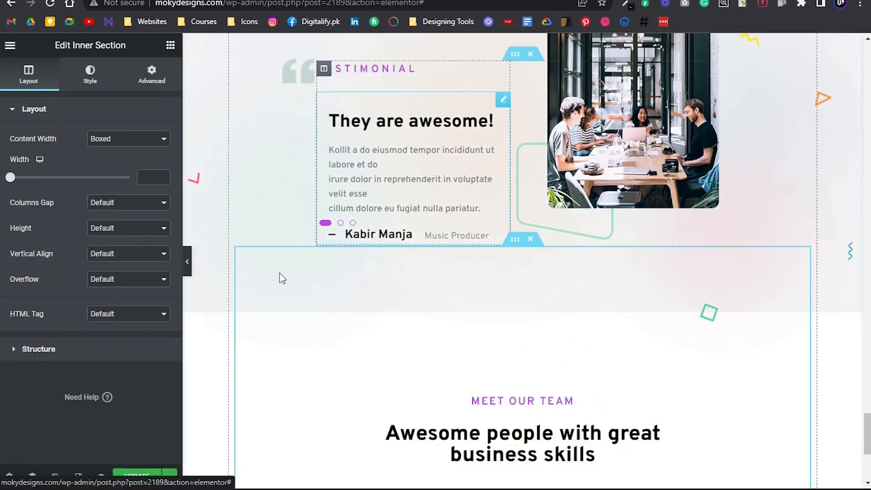
Set the pasted inner section's top padding to 275 px to match the spacing in the Photoshop design
{"action": "key", "text": "alt+Tab"}
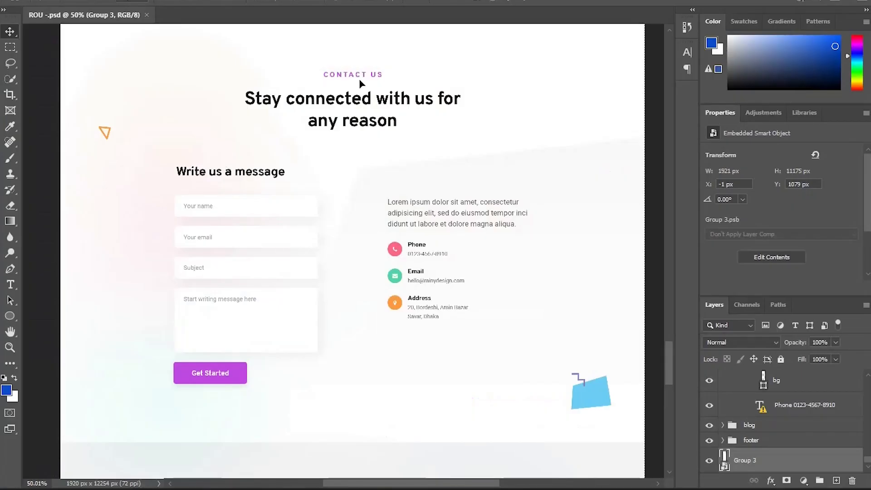
{"action": "scroll", "coordinate": [360, 79], "scroll_direction": "up", "scroll_amount": 1}
{"action": "scroll", "coordinate": [358, 78], "scroll_direction": "up", "scroll_amount": 3}
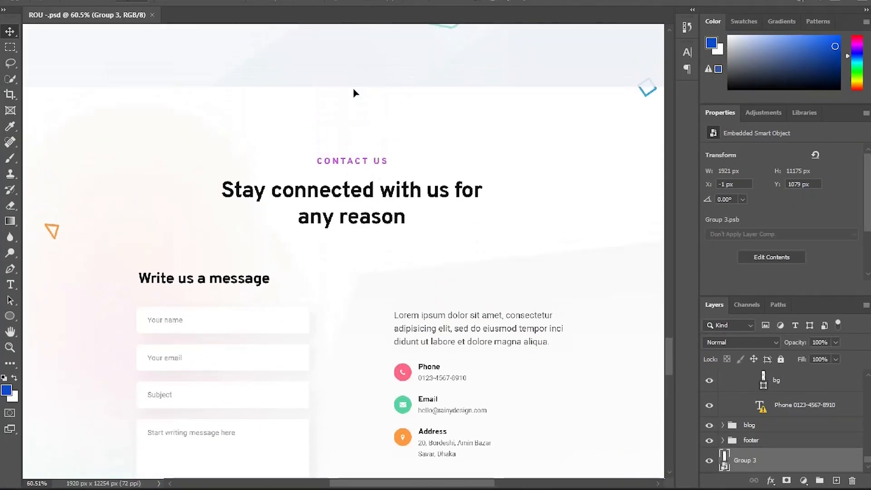
{"action": "key", "text": "alt+Tab"}
{"action": "scroll", "coordinate": [391, 253], "scroll_direction": "down", "scroll_amount": 3}
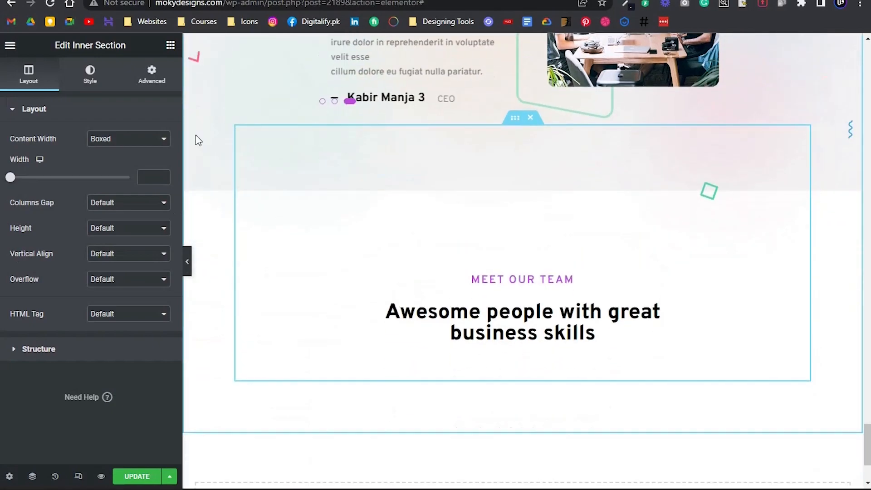
{"action": "left_click", "coordinate": [154, 78]}
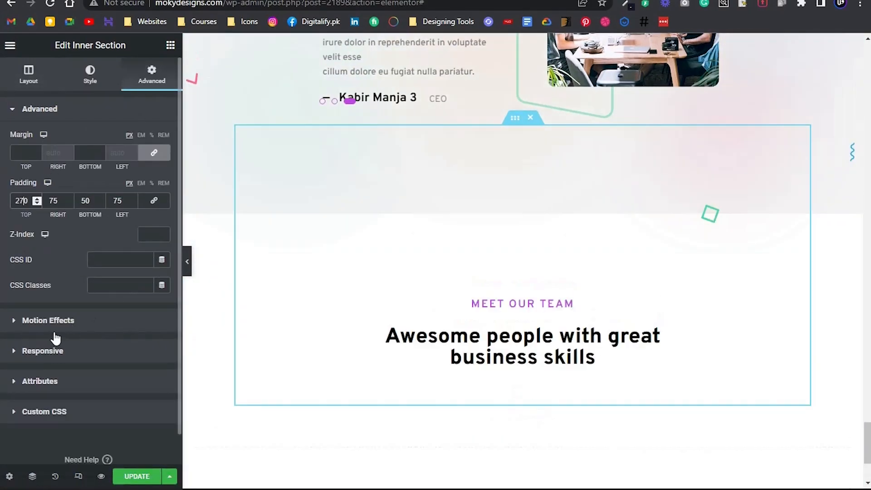
{"action": "left_click", "coordinate": [187, 261]}
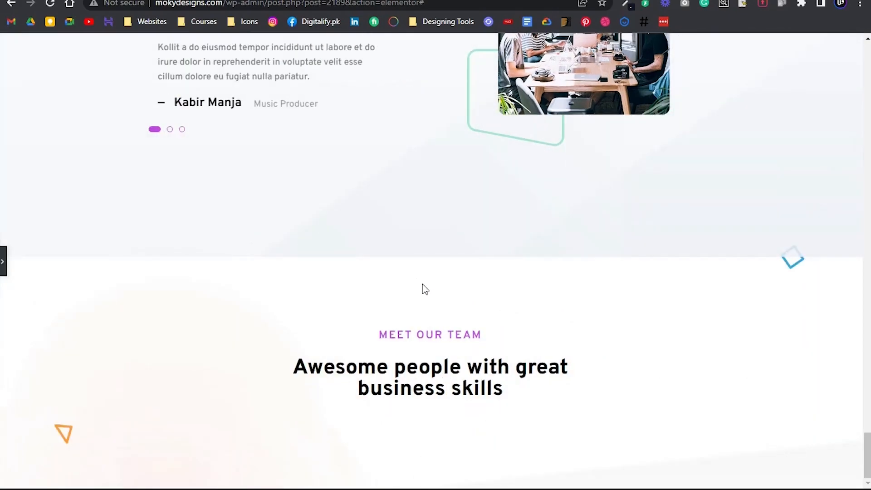
{"action": "left_click", "coordinate": [4, 261]}
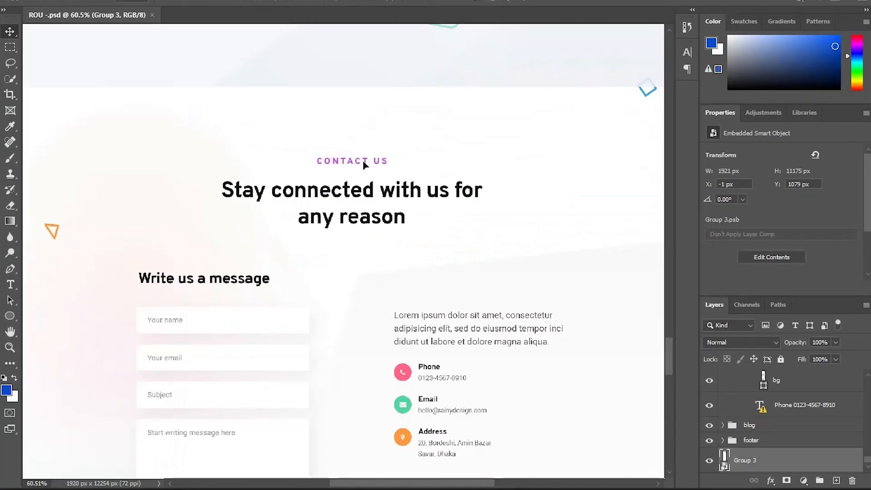
Copy the "Contact Us" label from the Photoshop design and use it to replace the pasted section's "Meet our team" text
{"action": "scroll", "coordinate": [346, 160], "scroll_direction": "up", "scroll_amount": 3}
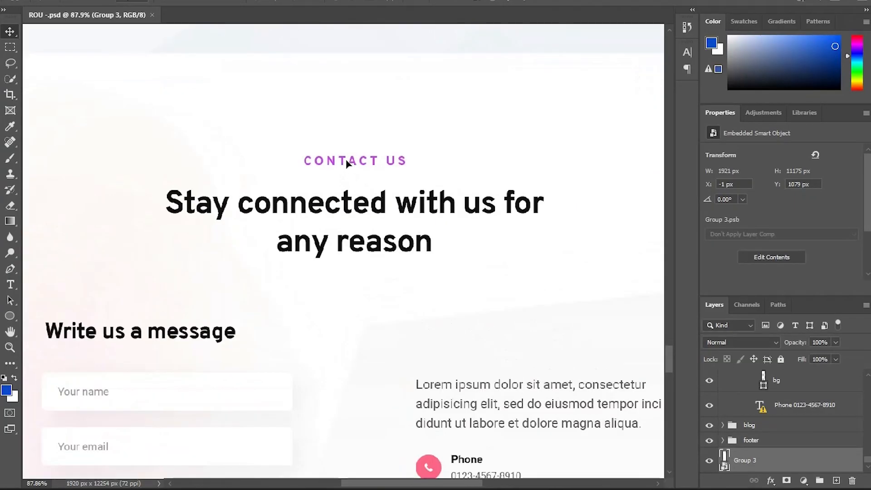
{"action": "double_click", "coordinate": [346, 160]}
{"action": "left_click", "coordinate": [523, 218]}
{"action": "left_click_drag", "start_coordinate": [403, 162], "coordinate": [310, 162]}
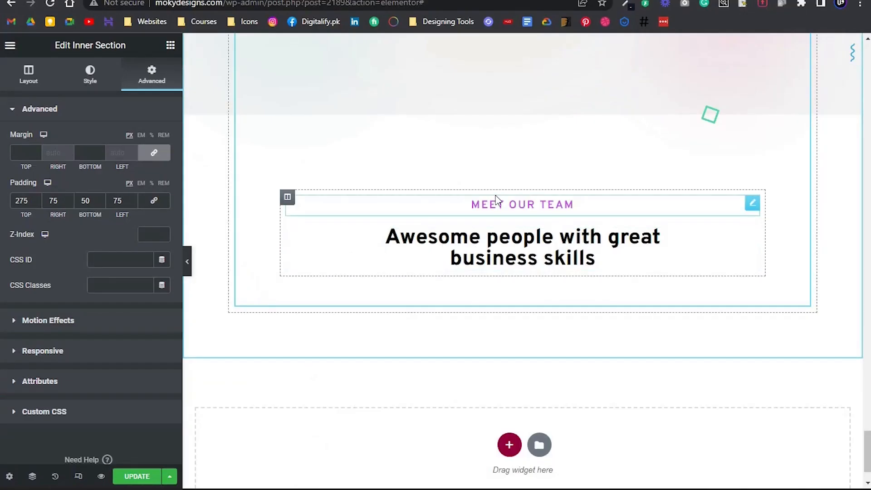
{"action": "left_click", "coordinate": [413, 243]}
{"action": "left_click", "coordinate": [142, 145]}
{"action": "triple_click", "coordinate": [46, 189]}
{"action": "key", "text": "ctrl+v"}
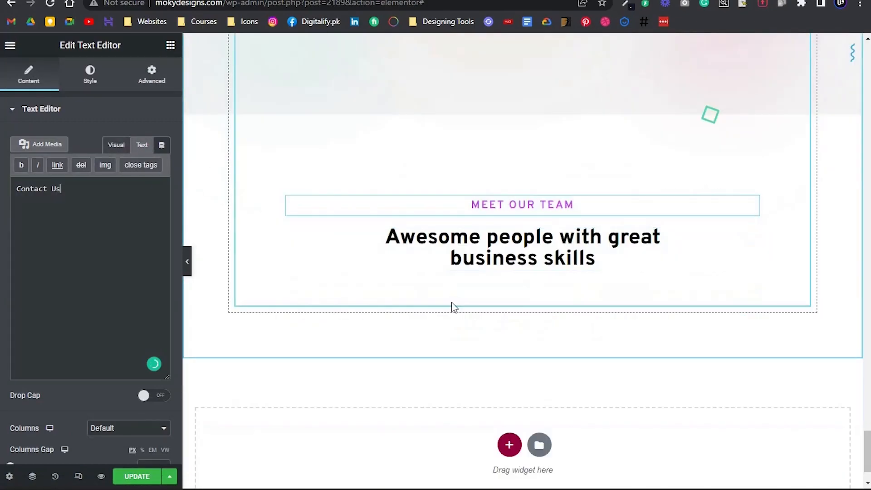
Replace the section heading with "Stay connected with us for any reason", inserting a </br> line break before "any reason"
{"action": "left_click", "coordinate": [513, 258]}
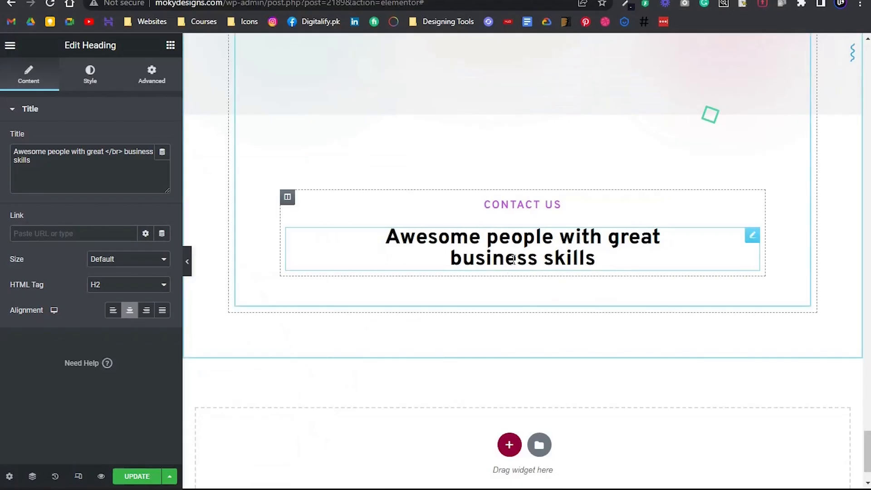
{"action": "triple_click", "coordinate": [54, 181]}
{"action": "key", "text": "ctrl+v"}
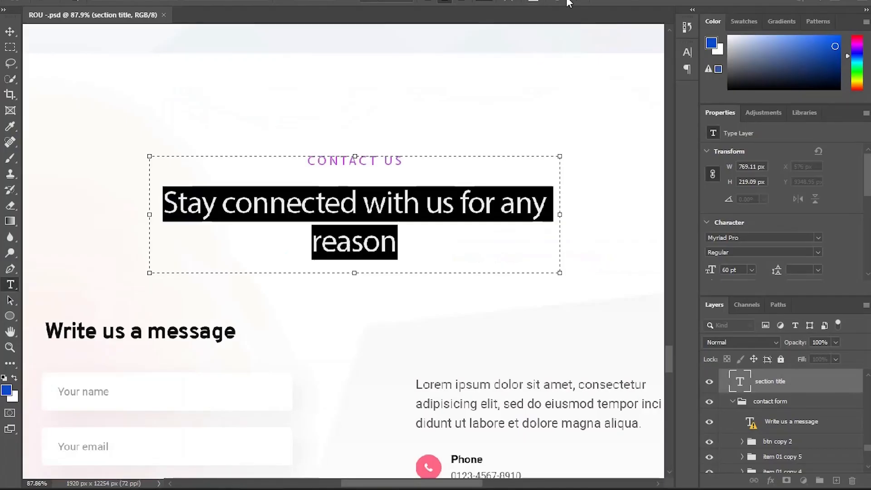
{"action": "left_click", "coordinate": [568, 2]}
{"action": "key", "text": "v"}
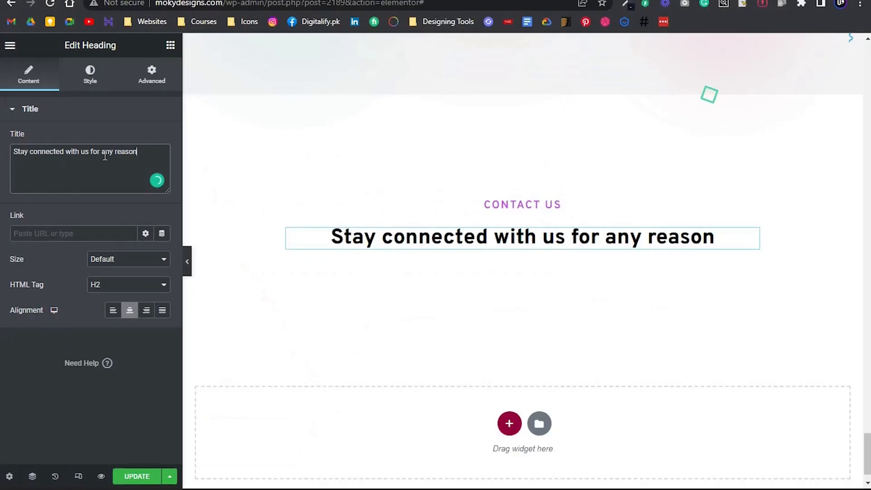
{"action": "type", "text": "</br>"}
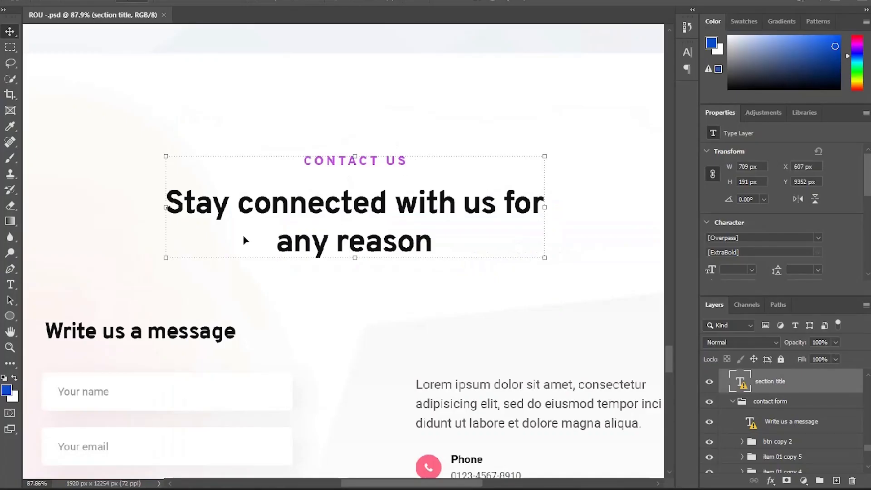
Check the contact form and details layout in the Photoshop design, and add a two-column inner section below the page's contact heading
{"action": "left_click_drag", "start_coordinate": [245, 240], "coordinate": [362, 50]}
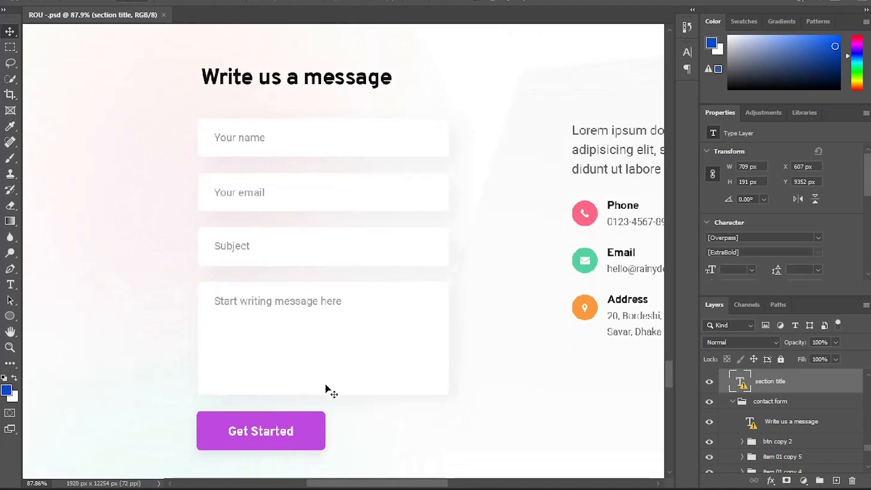
{"action": "scroll", "coordinate": [510, 244], "scroll_direction": "right", "scroll_amount": 5}
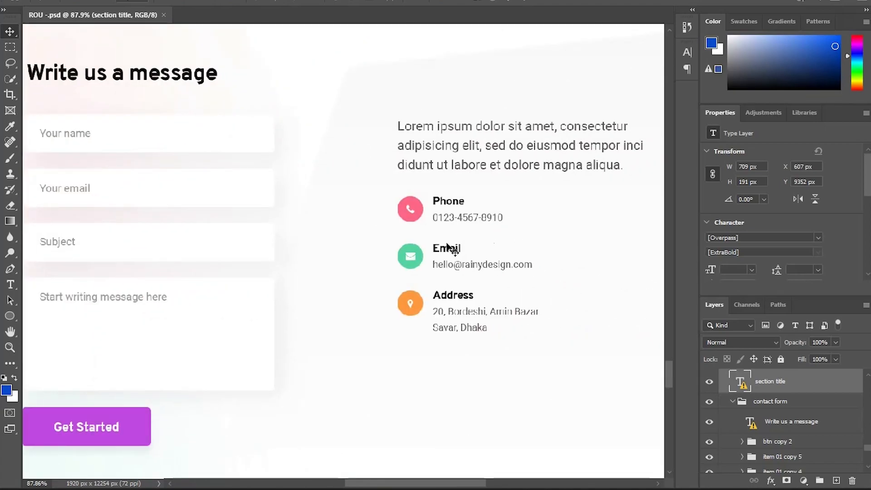
{"action": "scroll", "coordinate": [488, 239], "scroll_direction": "down", "scroll_amount": 2}
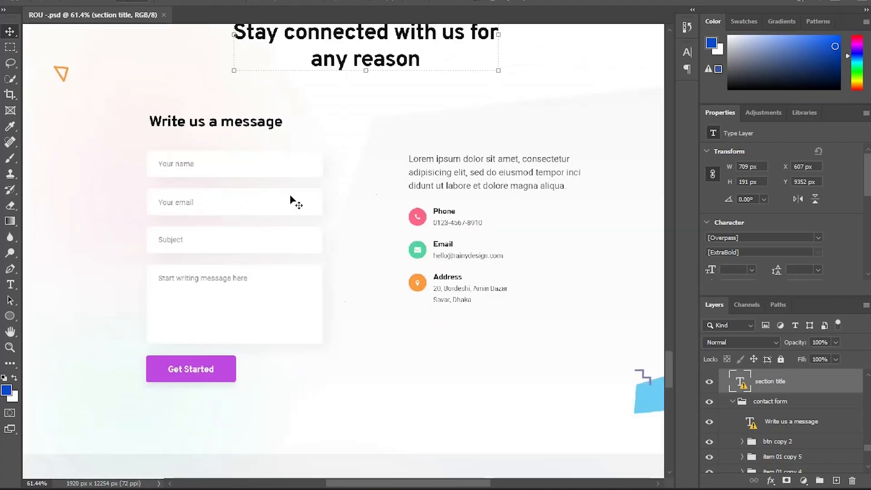
{"action": "key", "text": "alt+Tab"}
{"action": "left_click", "coordinate": [170, 45]}
{"action": "left_click_drag", "start_coordinate": [45, 174], "coordinate": [480, 277]}
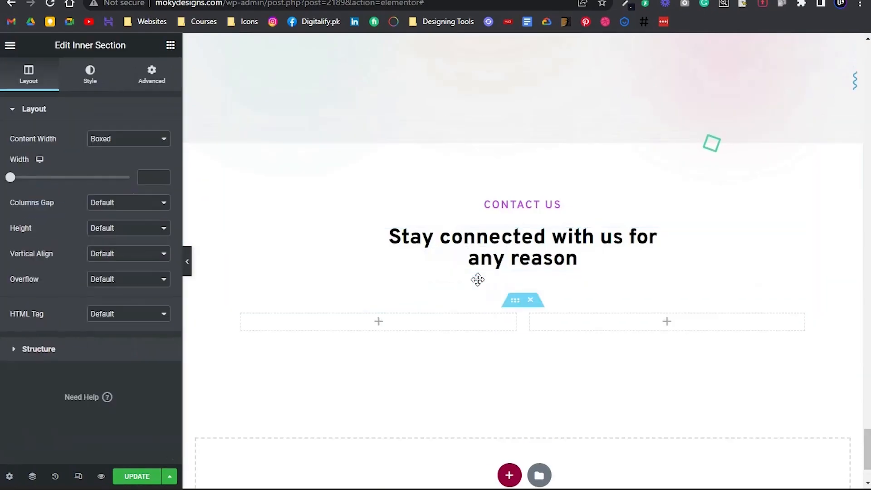
Set the new inner section's padding to 0 top, 75 right, 0 bottom and 75 left
{"action": "left_click", "coordinate": [146, 88]}
{"action": "left_click", "coordinate": [155, 200]}
{"action": "left_click", "coordinate": [66, 203]}
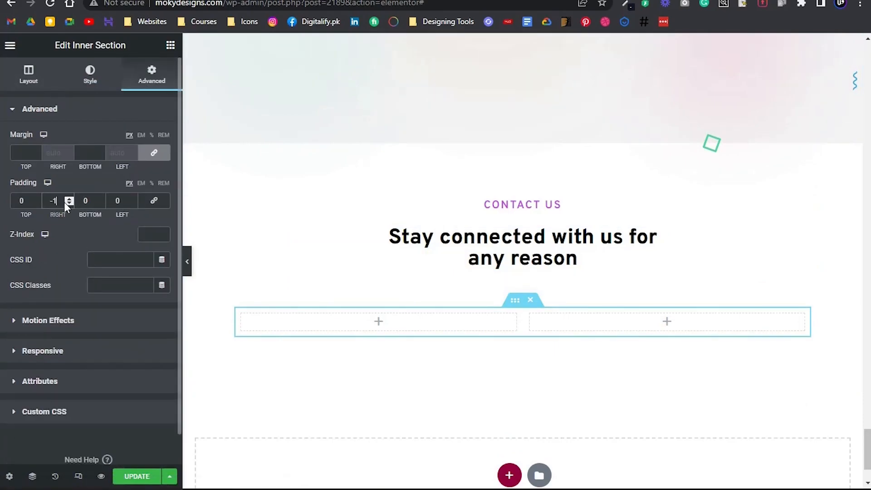
{"action": "key", "text": "BackSpace"}
{"action": "key", "text": "BackSpace"}
{"action": "type", "text": "75"}
{"action": "key", "text": "Tab"}
{"action": "key", "text": "Tab"}
{"action": "type", "text": "75"}
Add a Heading widget to the first column of the new inner section and title it "Write us a message"
{"action": "left_click", "coordinate": [170, 45]}
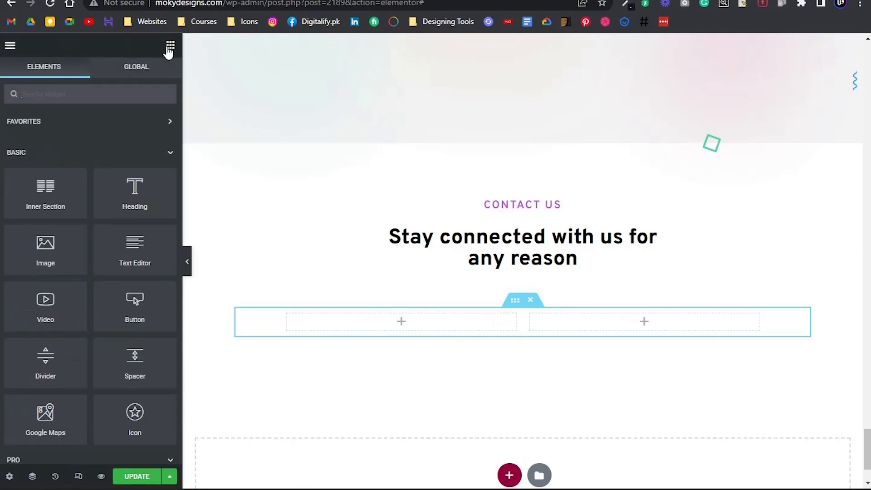
{"action": "left_click_drag", "start_coordinate": [171, 188], "coordinate": [305, 321]}
{"action": "key", "text": "alt+Tab"}
{"action": "key", "text": "alt+Tab"}
{"action": "left_click", "coordinate": [71, 190]}
{"action": "key", "text": "ctrl+a"}
{"action": "type", "text": "Write us a me"}
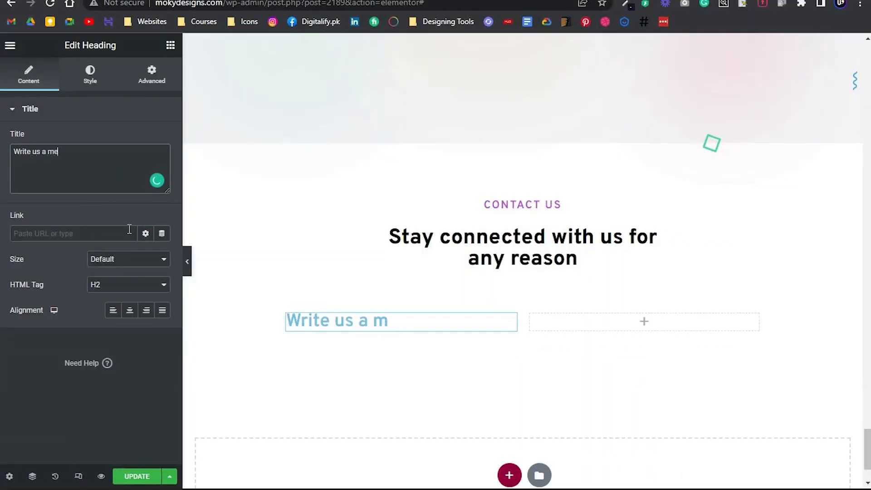
{"action": "type", "text": "ssage"}
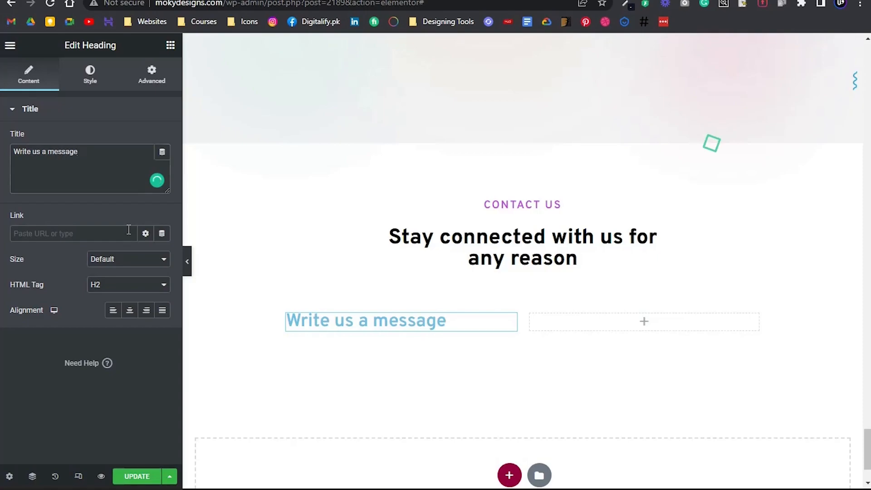
Set the "Write us a message" heading's text color to black, #000000
{"action": "key", "text": "alt+Tab"}
{"action": "key", "text": "alt+Tab"}
{"action": "left_click", "coordinate": [93, 74]}
{"action": "left_click", "coordinate": [165, 139]}
{"action": "left_click_drag", "start_coordinate": [94, 262], "coordinate": [3, 325]}
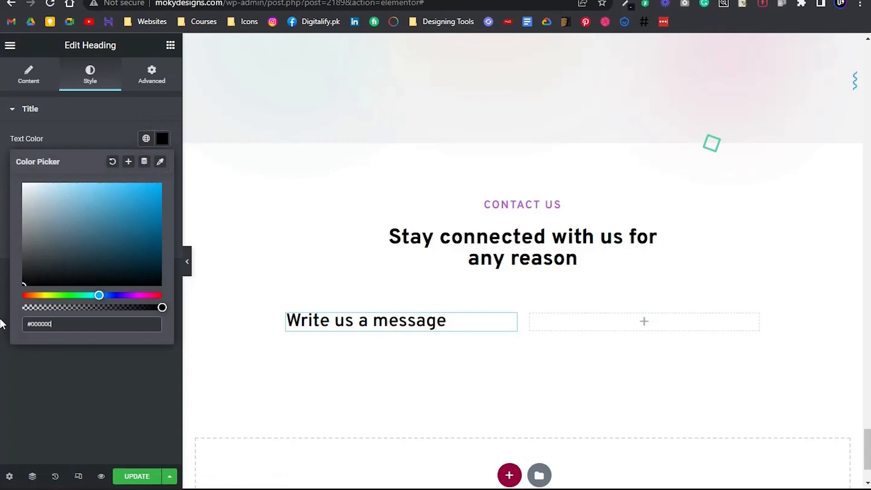
{"action": "left_click", "coordinate": [8, 382]}
Set the "Write us a message" heading's font weight to 800 and reduce its font size slightly
{"action": "left_click", "coordinate": [162, 164]}
{"action": "left_click", "coordinate": [97, 286]}
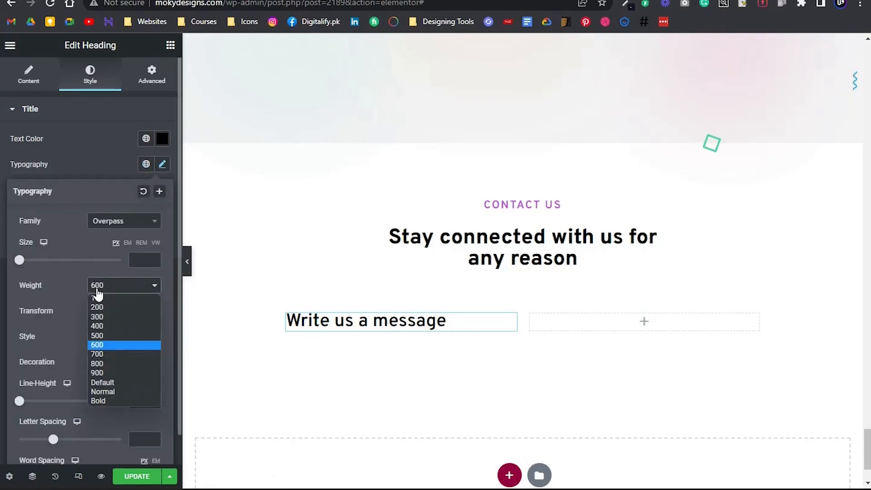
{"action": "left_click", "coordinate": [99, 358]}
{"action": "left_click_drag", "start_coordinate": [21, 264], "coordinate": [34, 262]}
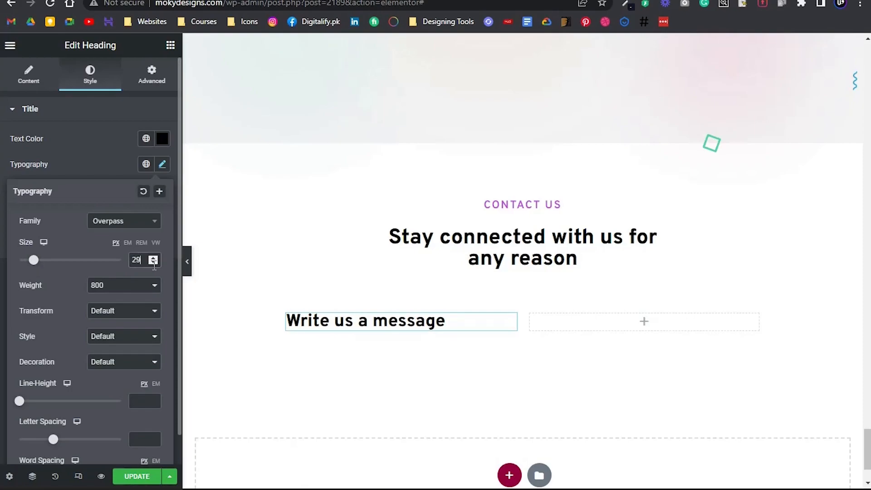
{"action": "left_click", "coordinate": [82, 130]}
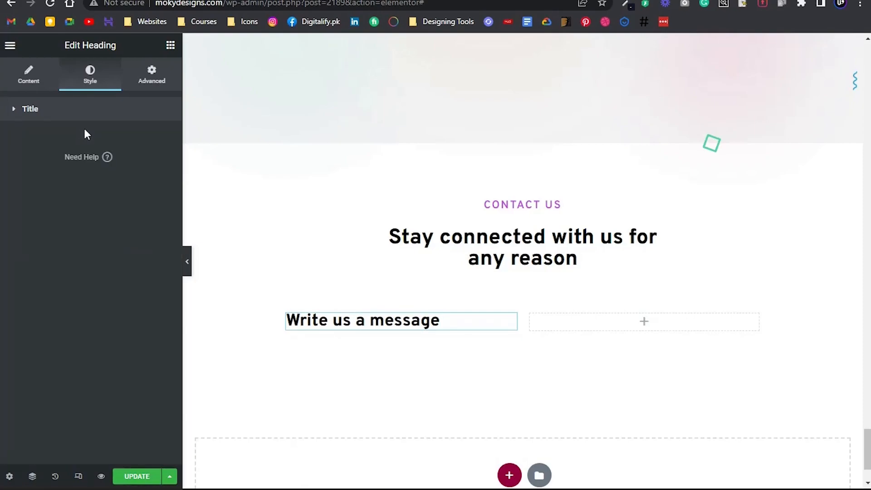
Find the Form widget and place it below the "Write us a message" heading
{"action": "left_click", "coordinate": [170, 45]}
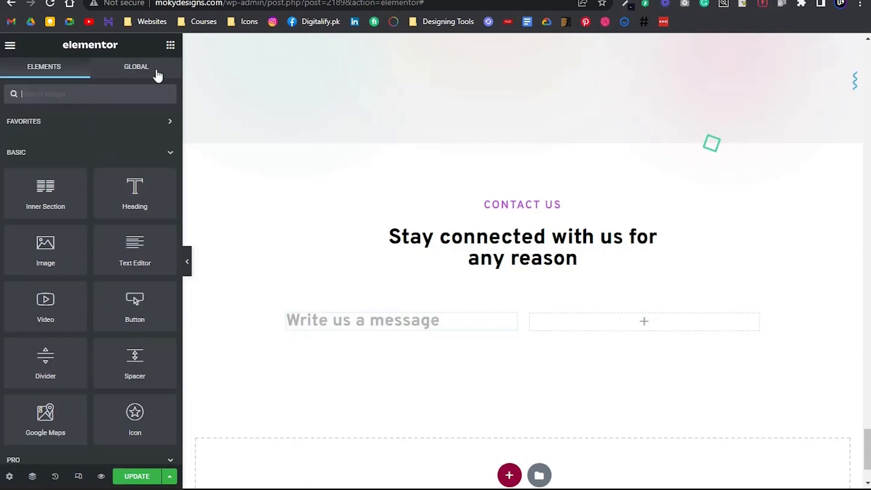
{"action": "left_click", "coordinate": [112, 98]}
{"action": "type", "text": "form"}
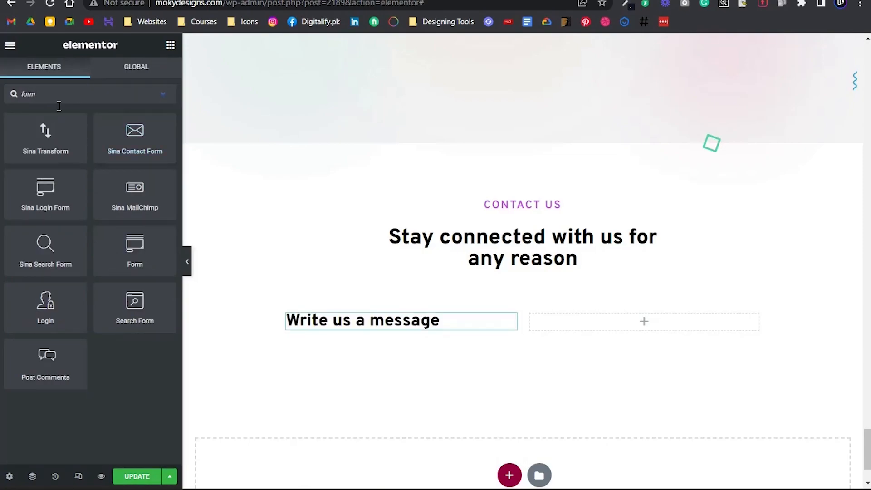
{"action": "left_click_drag", "start_coordinate": [139, 247], "coordinate": [325, 326]}
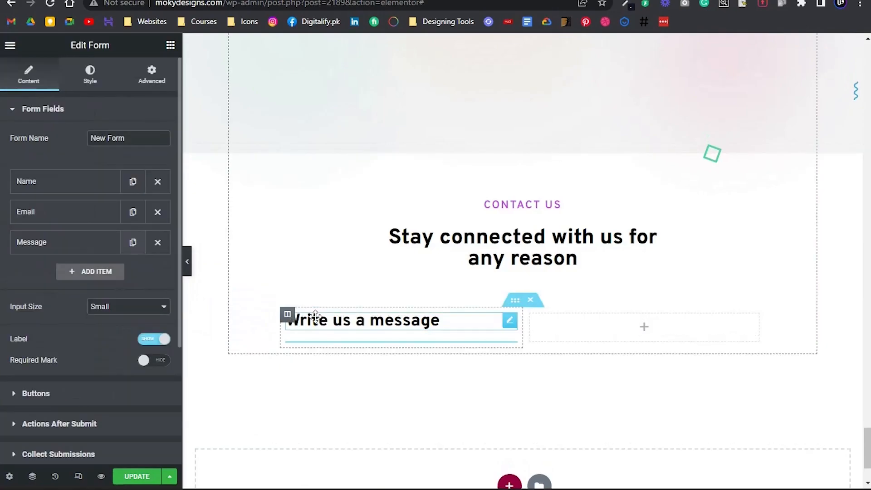
{"action": "scroll", "coordinate": [386, 248], "scroll_direction": "down", "scroll_amount": 1}
Clear the form's name field label and set its placeholder to "Your Name", following the Photoshop design
{"action": "key", "text": "alt+Tab"}
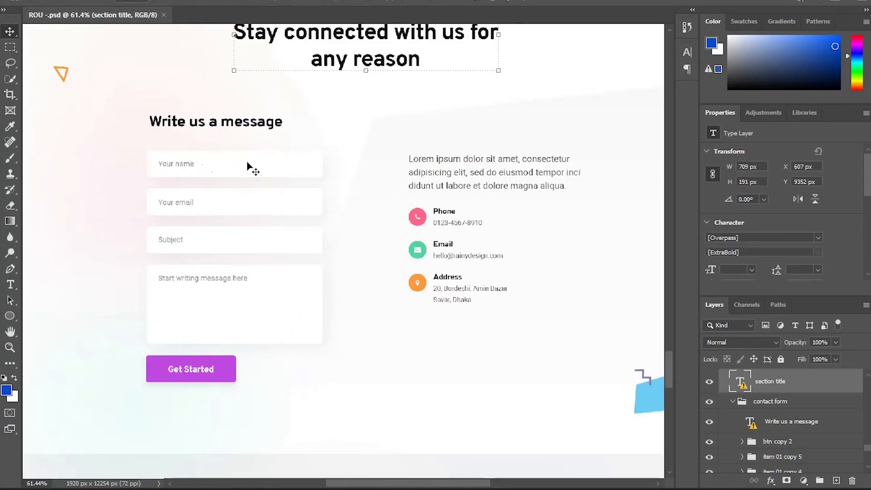
{"action": "key", "text": "alt+Tab"}
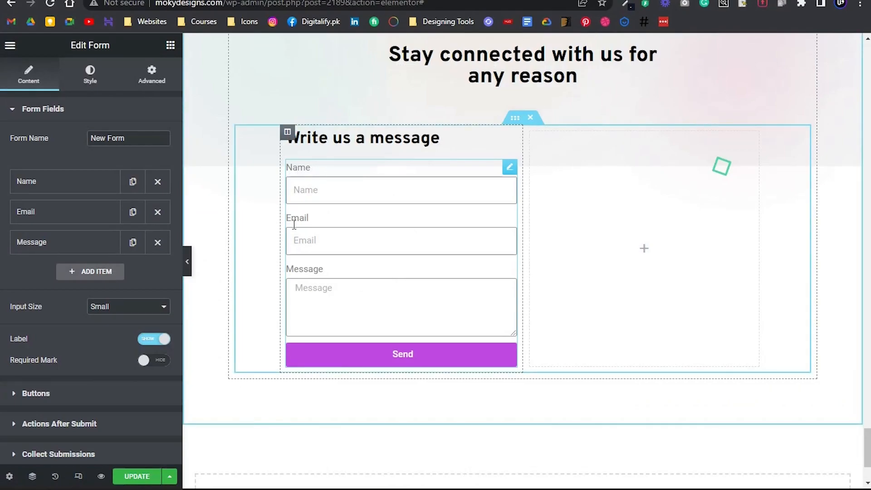
{"action": "left_click", "coordinate": [70, 188]}
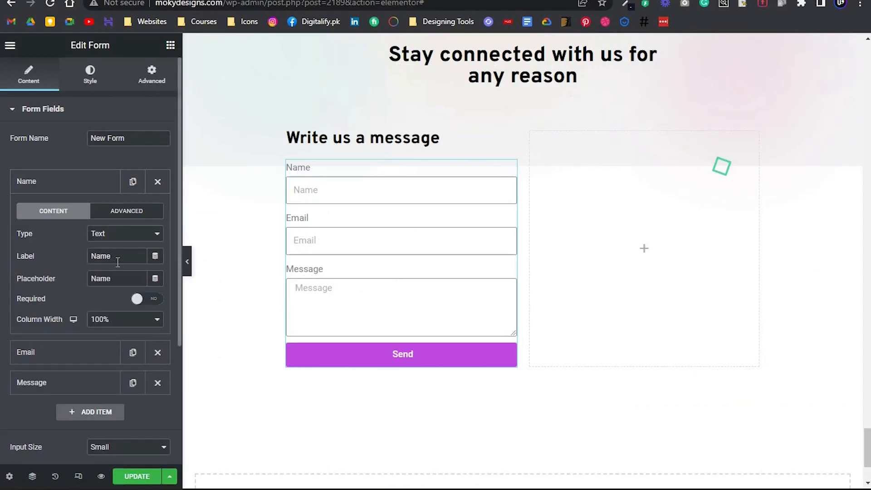
{"action": "double_click", "coordinate": [106, 258]}
{"action": "key", "text": "BackSpace"}
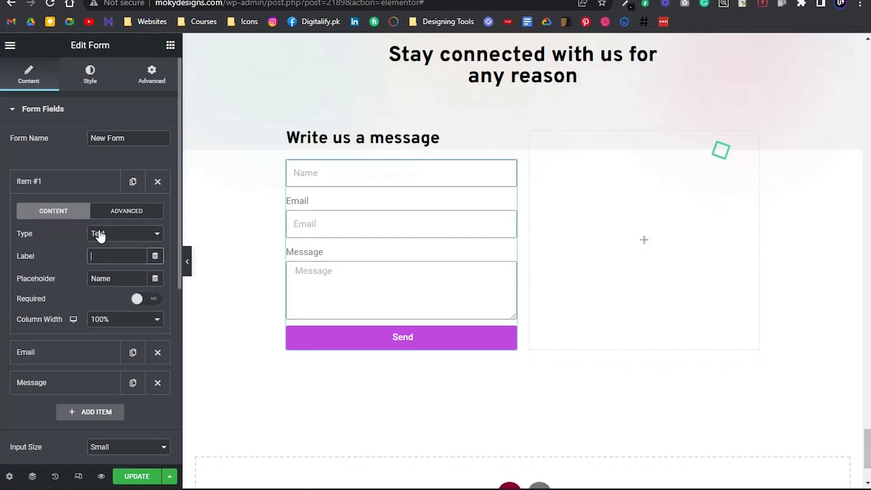
{"action": "left_click", "coordinate": [93, 279]}
{"action": "type", "text": "Yio"}
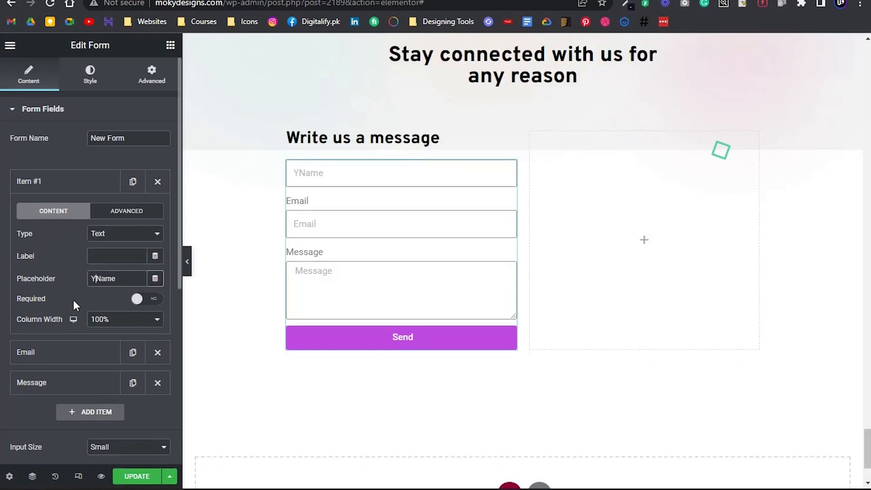
{"action": "key", "text": "BackSpace"}
{"action": "key", "text": "BackSpace"}
{"action": "type", "text": "our"}
{"action": "left_click", "coordinate": [48, 187]}
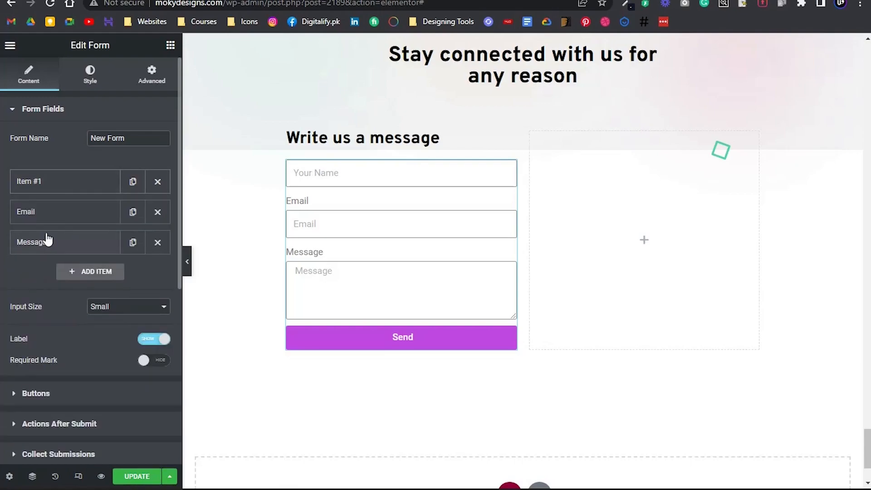
Clear the form's email field label and set its placeholder to "Your Email"
{"action": "left_click", "coordinate": [75, 213]}
{"action": "double_click", "coordinate": [98, 281]}
{"action": "key", "text": "BackSpace"}
{"action": "left_click", "coordinate": [91, 309]}
{"action": "type", "text": "Your"}
{"action": "left_click", "coordinate": [65, 217]}
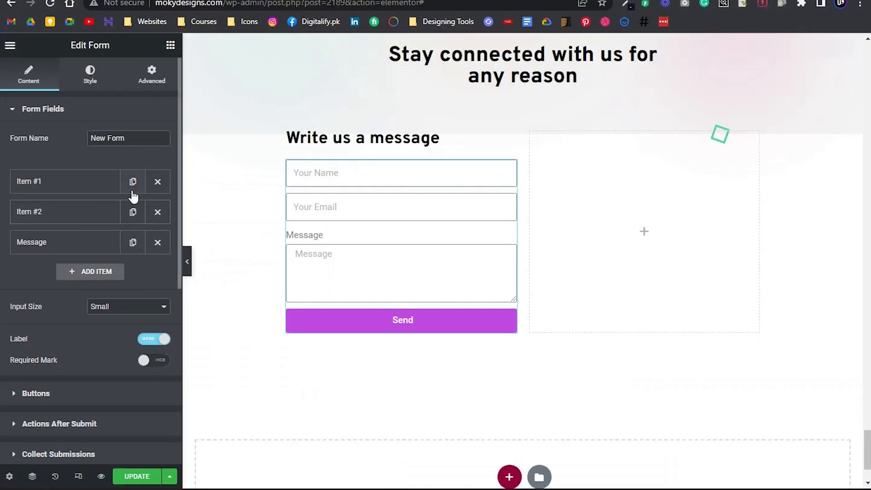
Duplicate the "Your Name" field to below the email field and give the copy the placeholder "Subject"
{"action": "left_click", "coordinate": [132, 183]}
{"action": "left_click_drag", "start_coordinate": [96, 216], "coordinate": [84, 242]}
{"action": "left_click", "coordinate": [83, 243]}
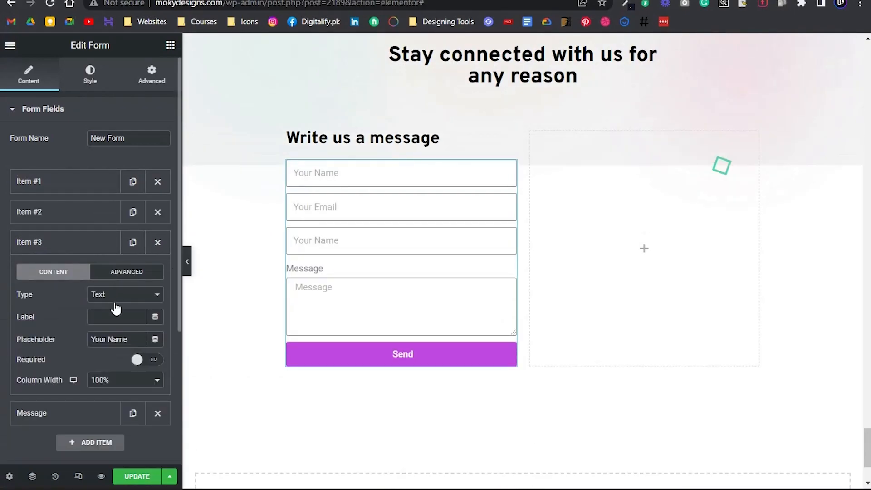
{"action": "left_click", "coordinate": [116, 340]}
{"action": "key", "text": "ctrl+a"}
{"action": "type", "text": "Su"}
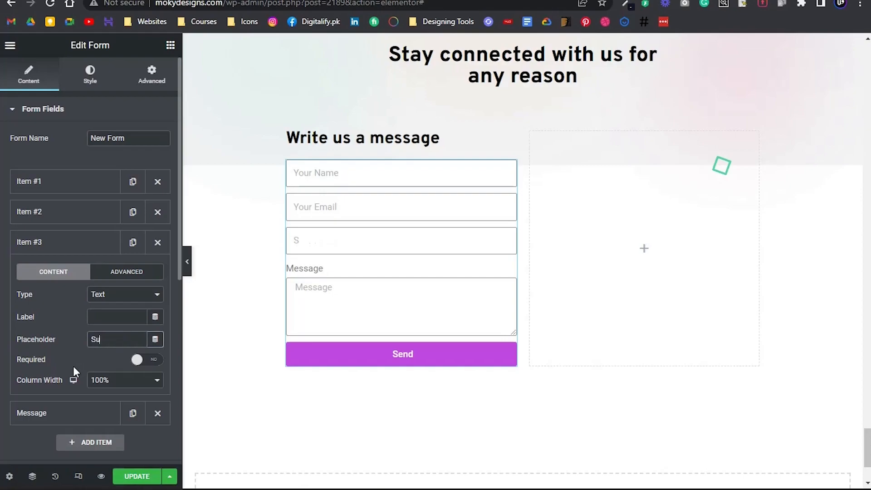
{"action": "type", "text": "bject"}
{"action": "left_click", "coordinate": [53, 239]}
Clear the label of the form's message field
{"action": "left_click", "coordinate": [64, 278]}
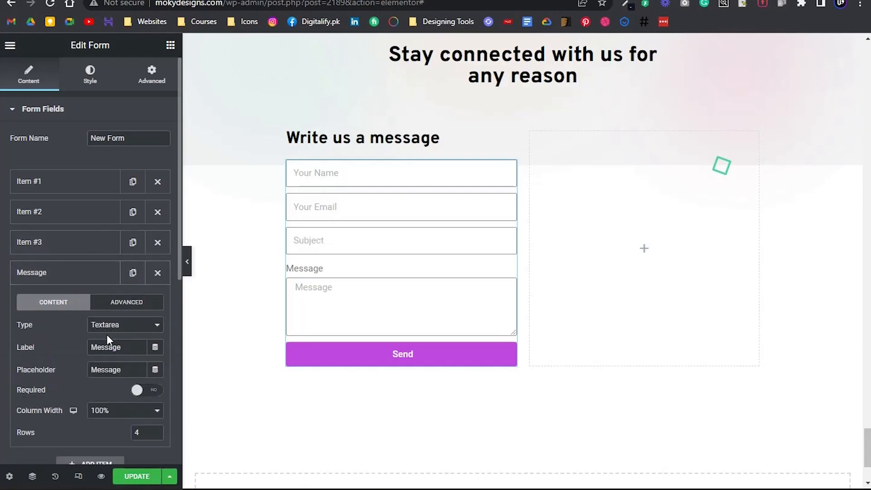
{"action": "left_click", "coordinate": [140, 349]}
{"action": "key", "text": "ctrl+a"}
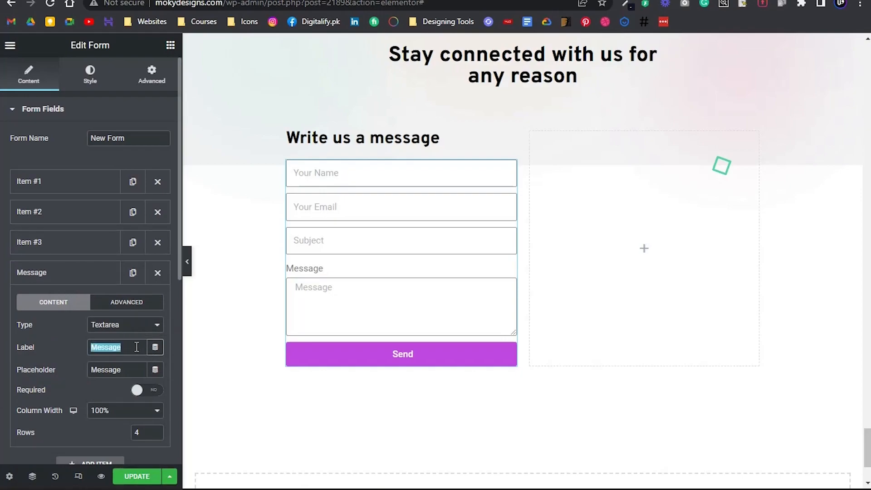
{"action": "key", "text": "BackSpace"}
{"action": "left_click", "coordinate": [58, 281]}
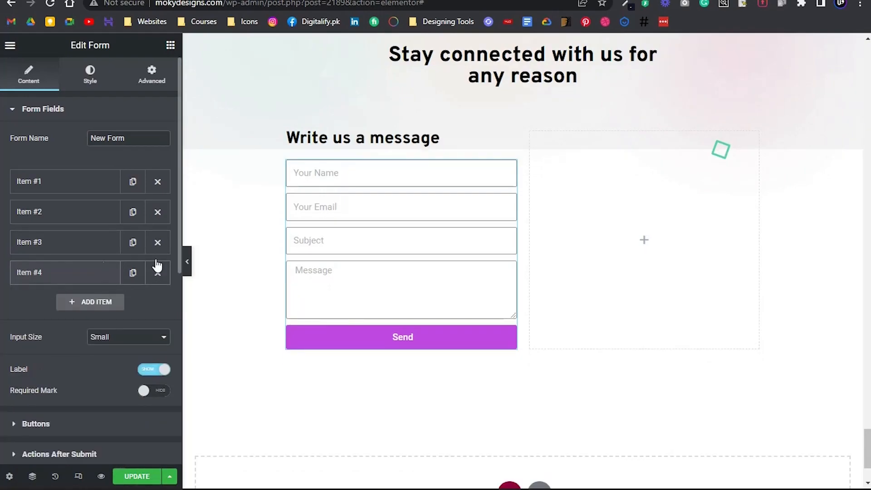
Set the message field's placeholder to "Start writing message here", as worded in the Photoshop design
{"action": "key", "text": "alt+Tab"}
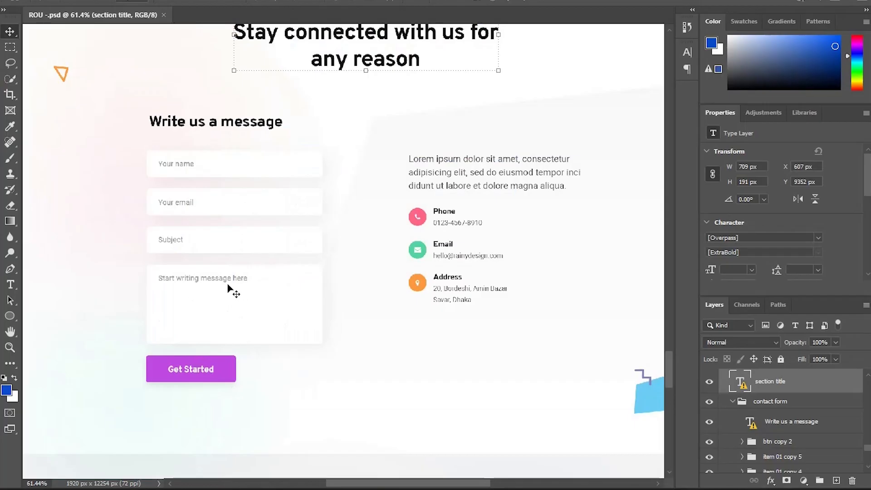
{"action": "key", "text": "alt+Tab"}
{"action": "left_click", "coordinate": [101, 281]}
{"action": "left_click", "coordinate": [125, 370]}
{"action": "key", "text": "ctrl+a"}
{"action": "type", "text": "Strat wr"}
{"action": "key", "text": "BackSpace"}
{"action": "key", "text": "BackSpace"}
{"action": "key", "text": "BackSpace"}
{"action": "key", "text": "BackSpace"}
{"action": "key", "text": "BackSpace"}
{"action": "key", "text": "BackSpace"}
{"action": "type", "text": "art writing"}
{"action": "key", "text": "alt+Tab"}
{"action": "key", "text": "alt+Tab"}
{"action": "type", "text": "message here"}
{"action": "left_click", "coordinate": [55, 273]}
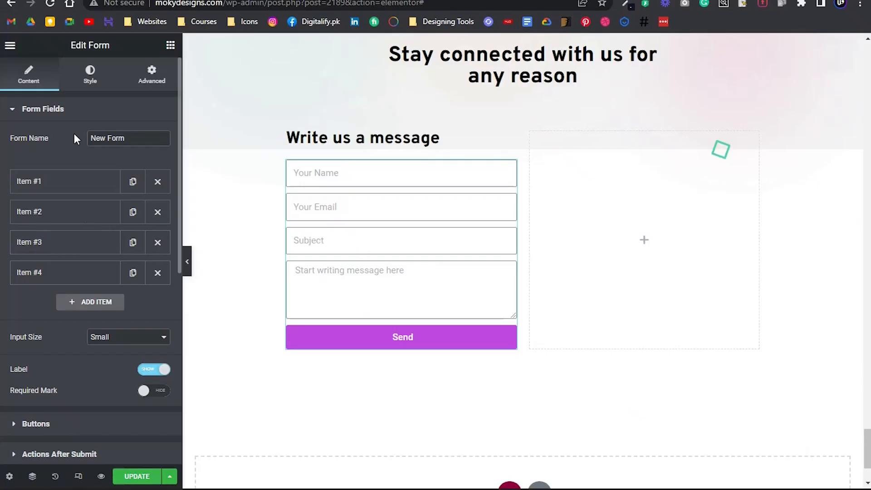
Change the form's submit button text to "Get Started", matching the Photoshop design
{"action": "scroll", "coordinate": [71, 385], "scroll_direction": "down", "scroll_amount": 3}
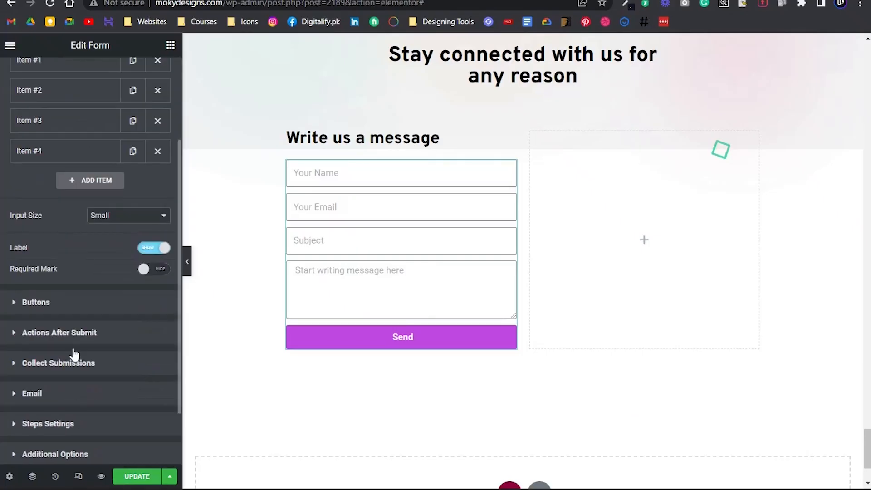
{"action": "left_click", "coordinate": [80, 311]}
{"action": "key", "text": "alt+Tab"}
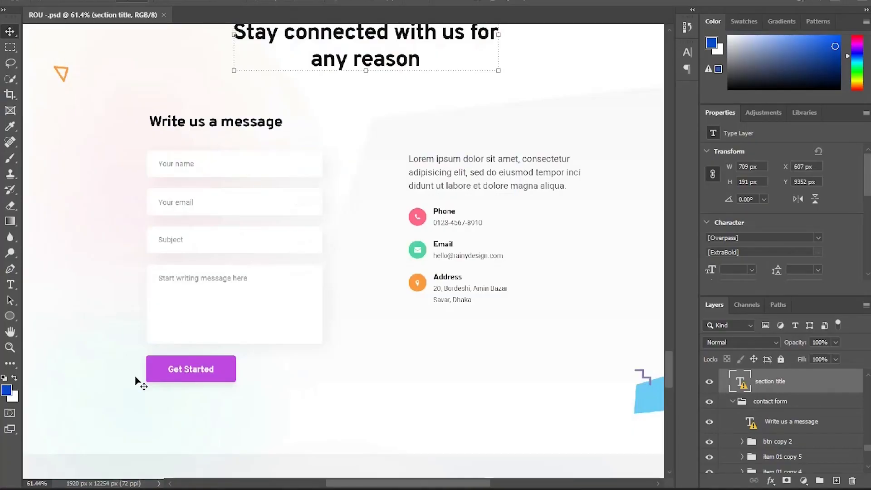
{"action": "key", "text": "alt+Tab"}
{"action": "double_click", "coordinate": [113, 337]}
{"action": "type", "text": "Get Started"}
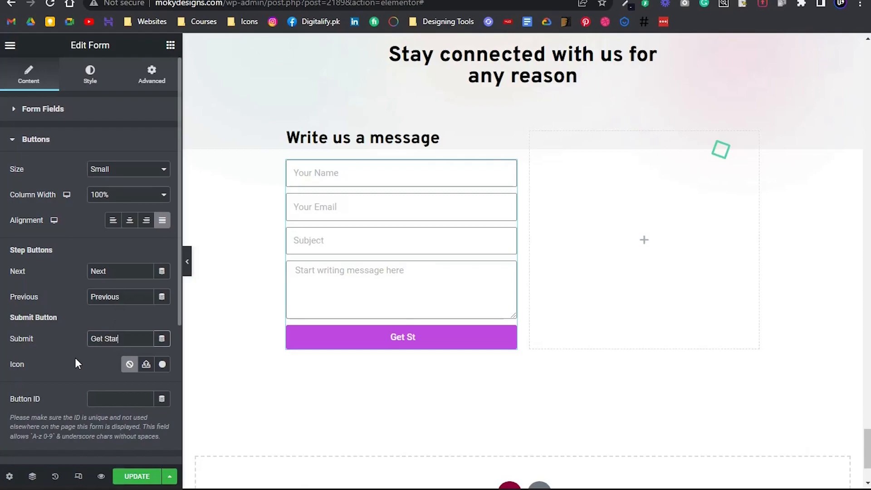
Align the form's "Get Started" button to the left, keeping its column width at 100%
{"action": "left_click", "coordinate": [132, 196]}
{"action": "left_click", "coordinate": [133, 195]}
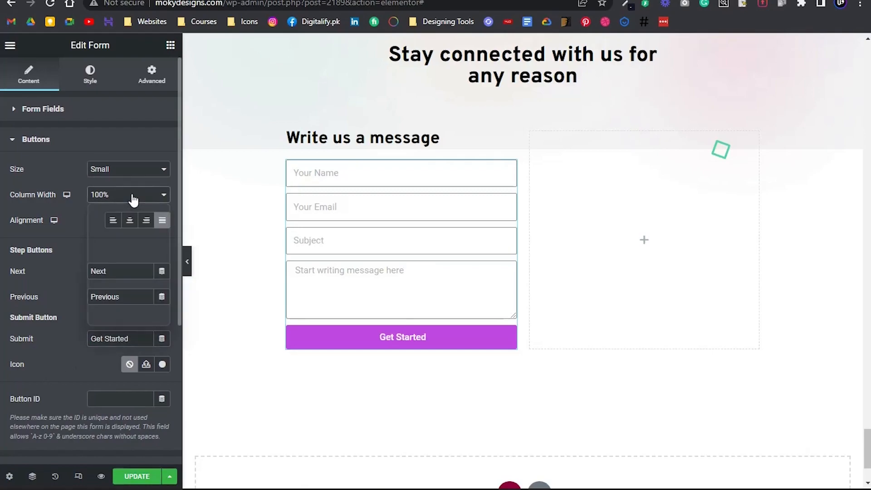
{"action": "left_click", "coordinate": [114, 220]}
Compare the form's field spacing with the Photoshop design and increase its rows gap to 19
{"action": "left_click", "coordinate": [88, 84]}
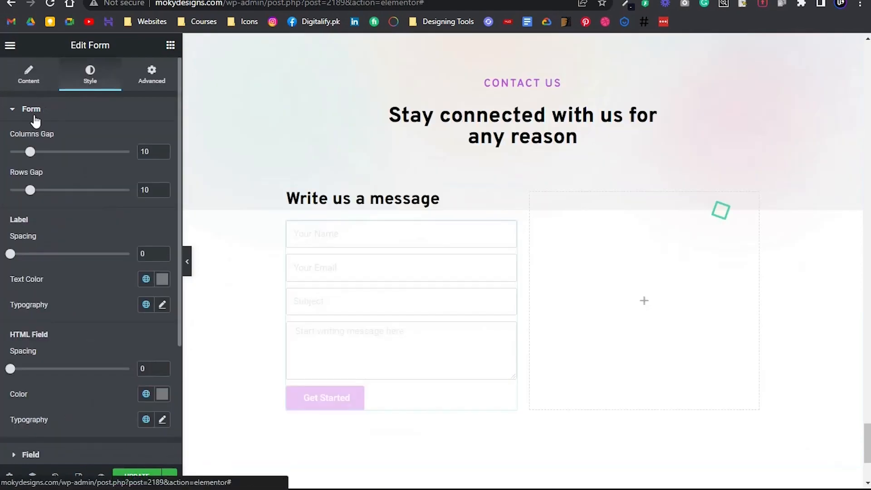
{"action": "key", "text": "alt+Tab"}
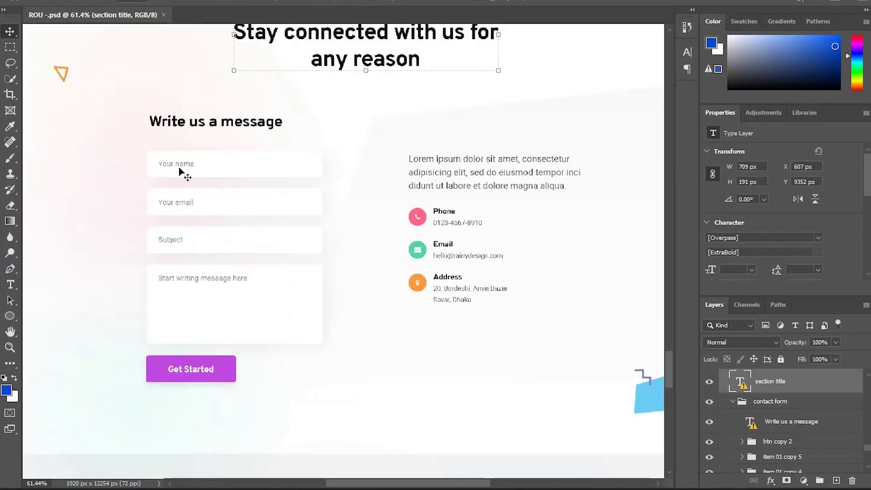
{"action": "key", "text": "alt+Tab"}
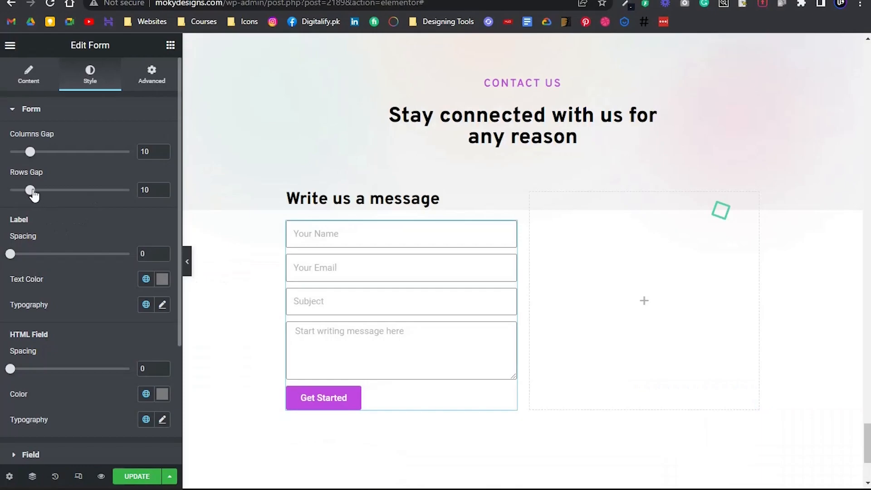
{"action": "left_click_drag", "start_coordinate": [30, 189], "coordinate": [48, 191]}
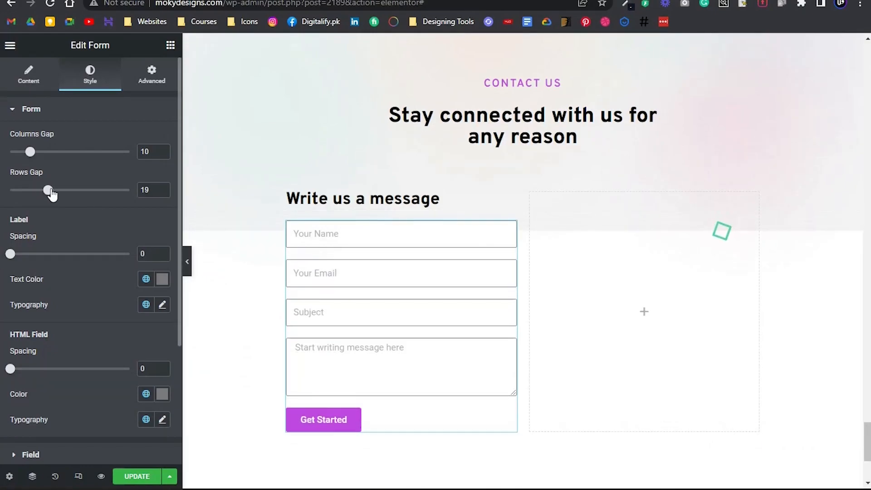
Apply the global Overpass typography to the form fields and set their font weight to 500
{"action": "scroll", "coordinate": [44, 224], "scroll_direction": "down", "scroll_amount": 1}
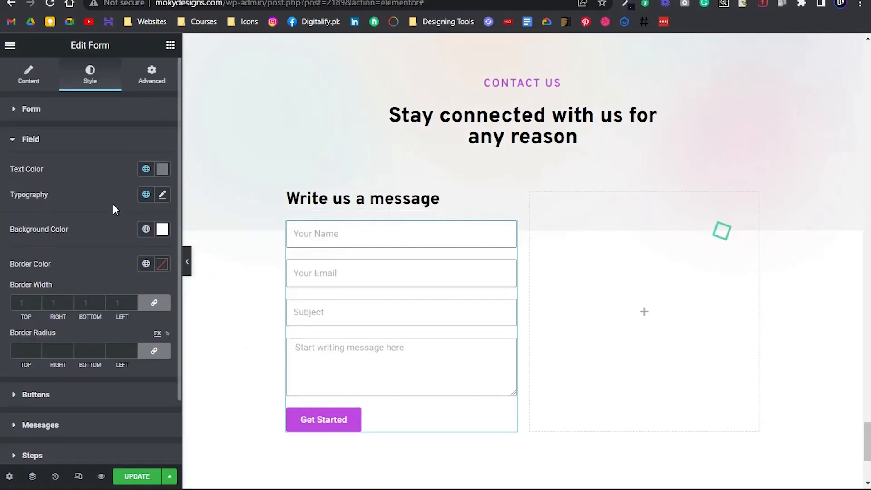
{"action": "left_click", "coordinate": [146, 194]}
{"action": "left_click", "coordinate": [128, 243]}
{"action": "left_click", "coordinate": [163, 196]}
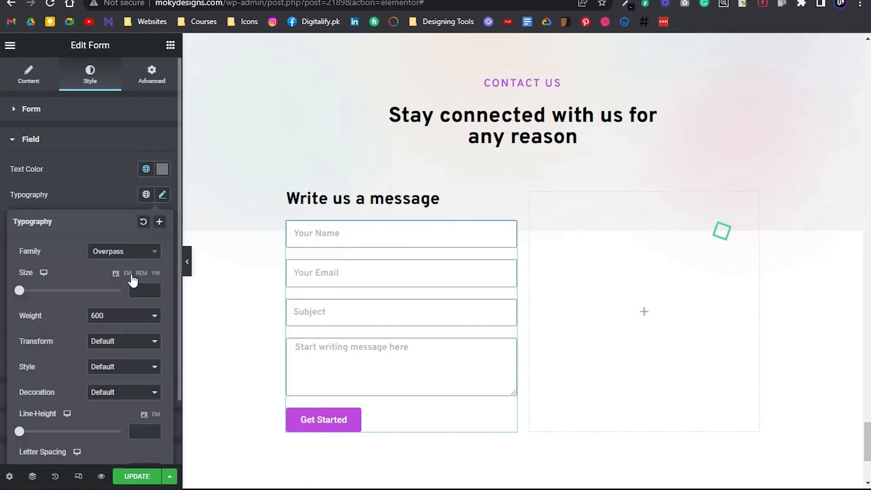
{"action": "left_click", "coordinate": [135, 321]}
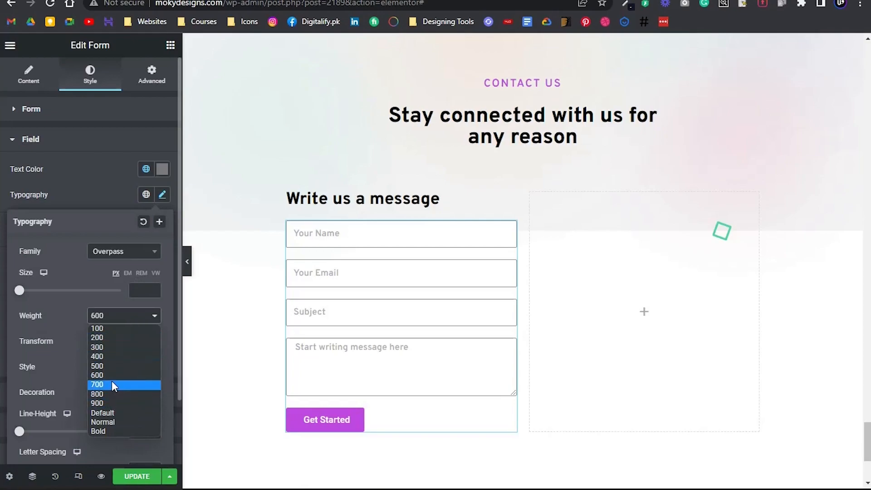
{"action": "left_click", "coordinate": [103, 367]}
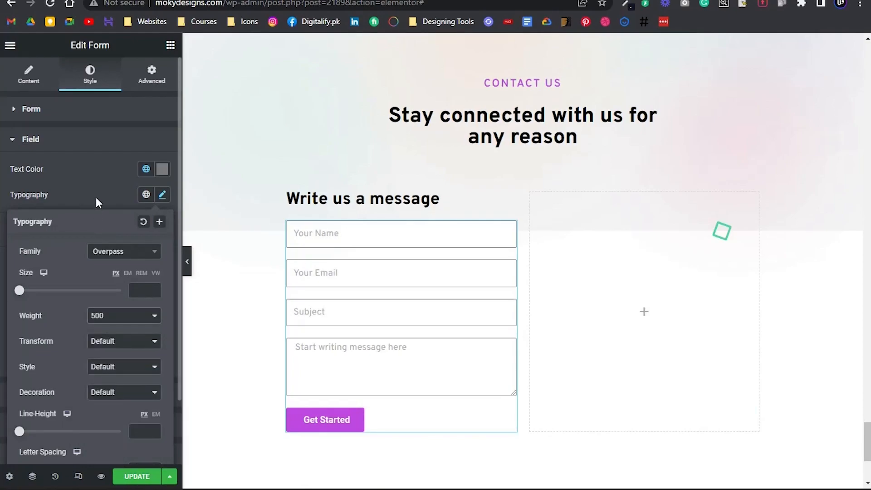
{"action": "left_click", "coordinate": [96, 197]}
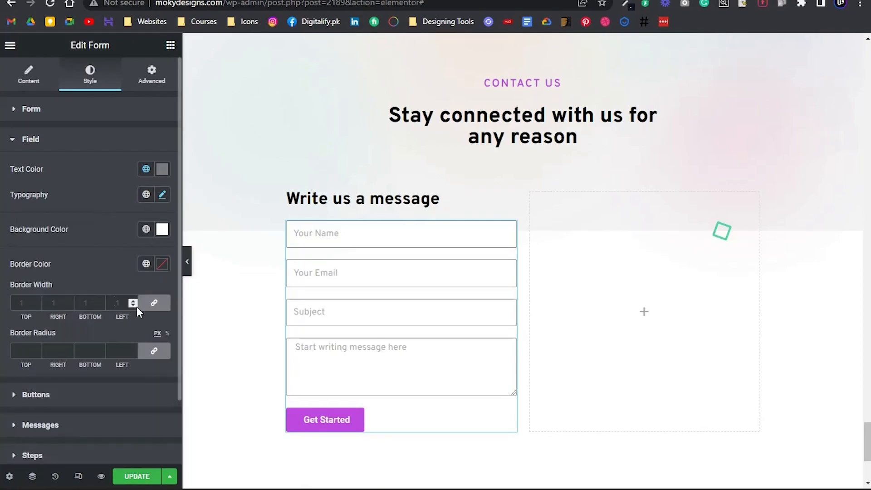
Set the form fields' border width to 0 and their border radius to 5 px on all sides
{"action": "left_click", "coordinate": [155, 303]}
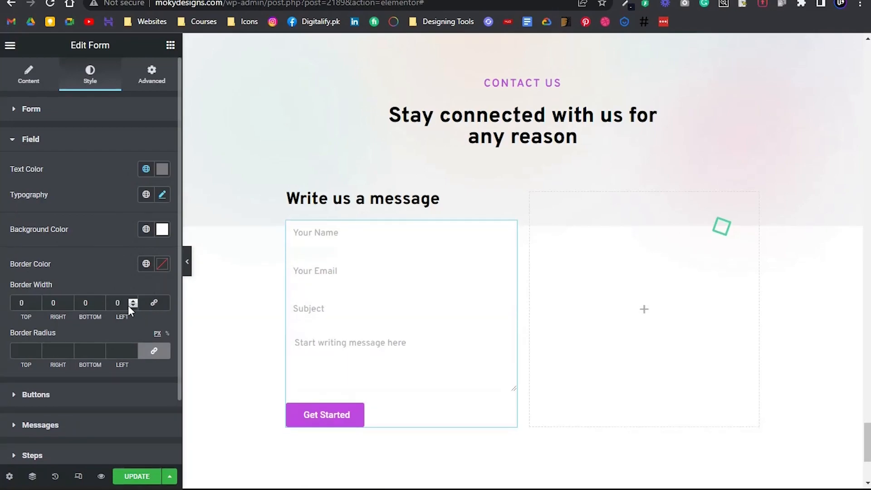
{"action": "scroll", "coordinate": [101, 295], "scroll_direction": "down", "scroll_amount": 2}
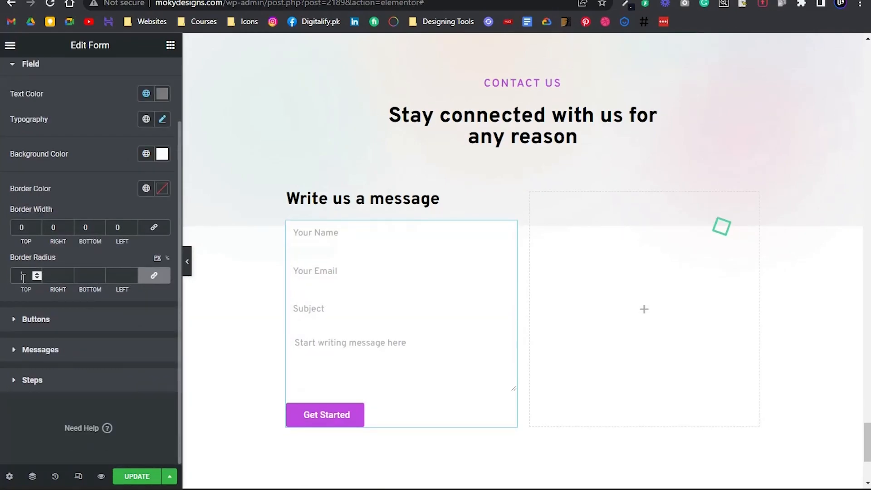
{"action": "type", "text": "5"}
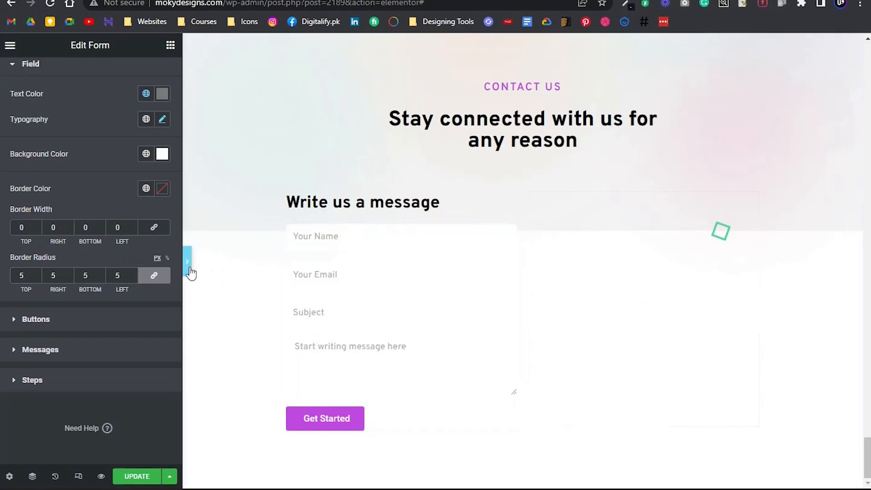
View the form at full width and inspect the "Your Name" input and its enclosing wrappers in the browser's developer tools
{"action": "left_click", "coordinate": [188, 262]}
{"action": "right_click", "coordinate": [245, 236]}
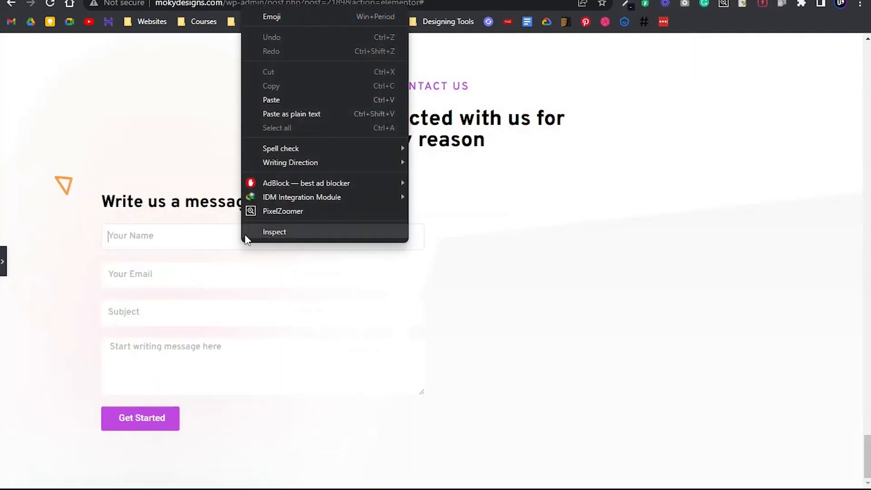
{"action": "left_click", "coordinate": [273, 232]}
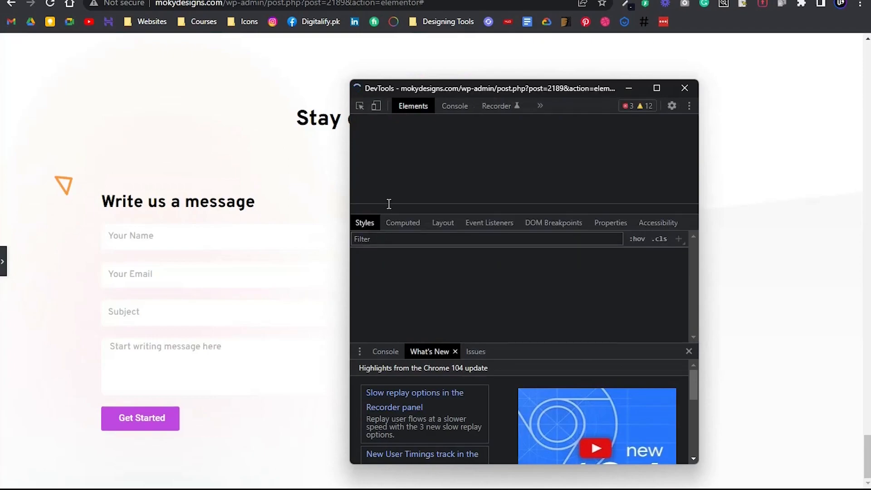
{"action": "left_click_drag", "start_coordinate": [455, 90], "coordinate": [565, 75]}
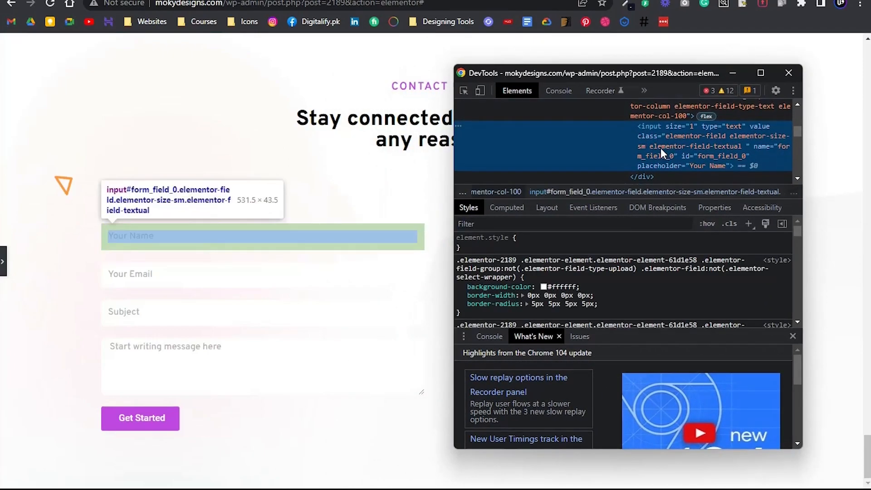
{"action": "scroll", "coordinate": [660, 148], "scroll_direction": "up", "scroll_amount": 2}
{"action": "left_click", "coordinate": [669, 164]}
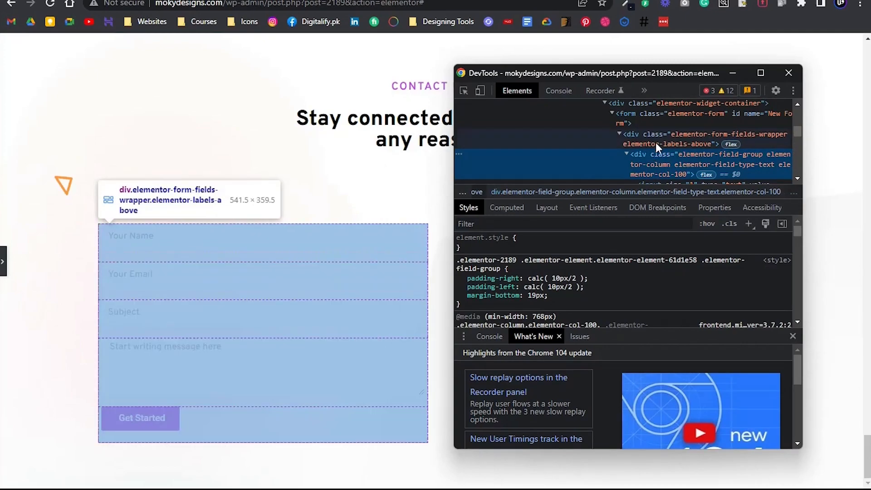
{"action": "left_click", "coordinate": [660, 135]}
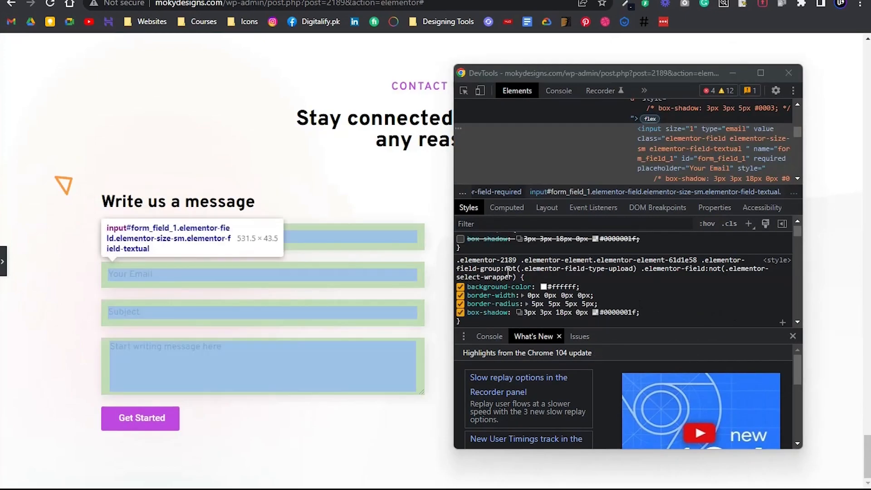
Copy the form fields' CSS rule with box-shadow 3px 3px 18px 0px #0000001f from the developer tools and disable its shadow there
{"action": "scroll", "coordinate": [518, 267], "scroll_direction": "down", "scroll_amount": 1}
{"action": "left_click", "coordinate": [550, 263]}
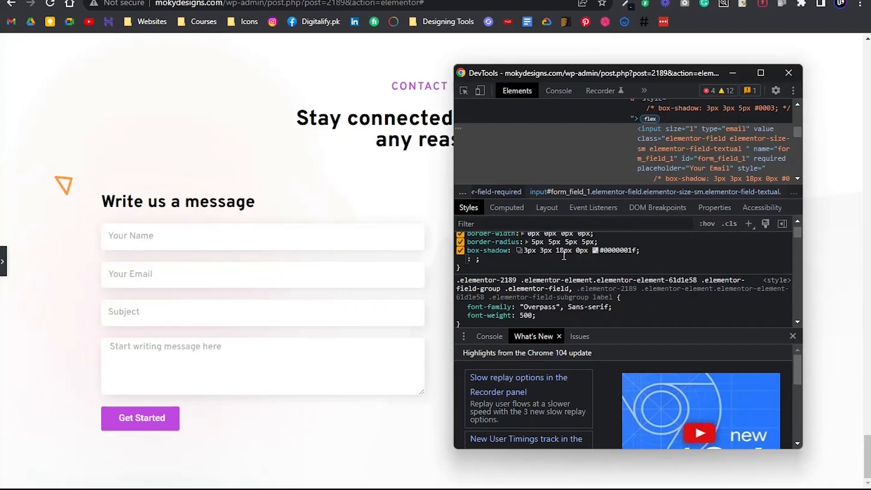
{"action": "key", "text": "Escape"}
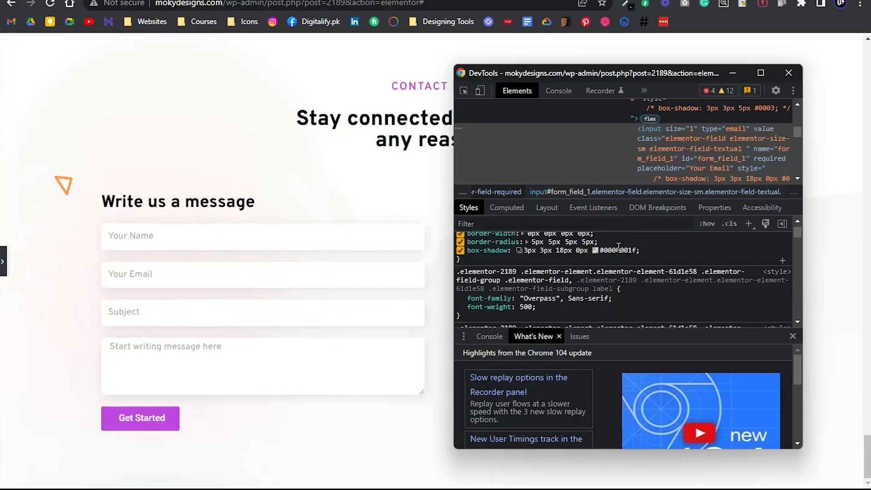
{"action": "left_click", "coordinate": [595, 250]}
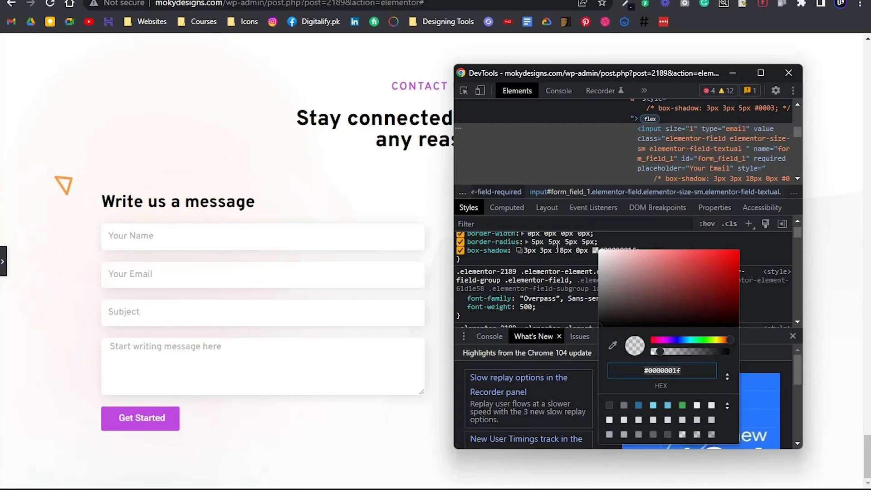
{"action": "key", "text": "Escape"}
{"action": "scroll", "coordinate": [518, 270], "scroll_direction": "up", "scroll_amount": 3}
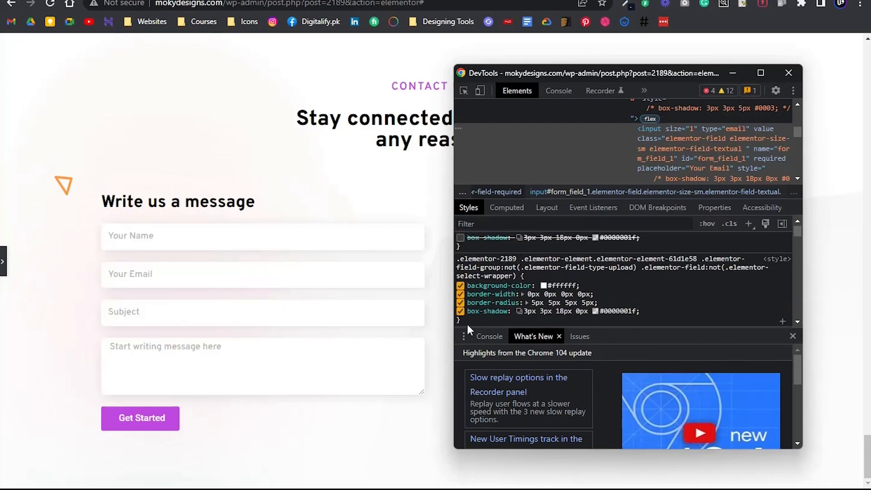
{"action": "left_click_drag", "start_coordinate": [472, 321], "coordinate": [455, 268]}
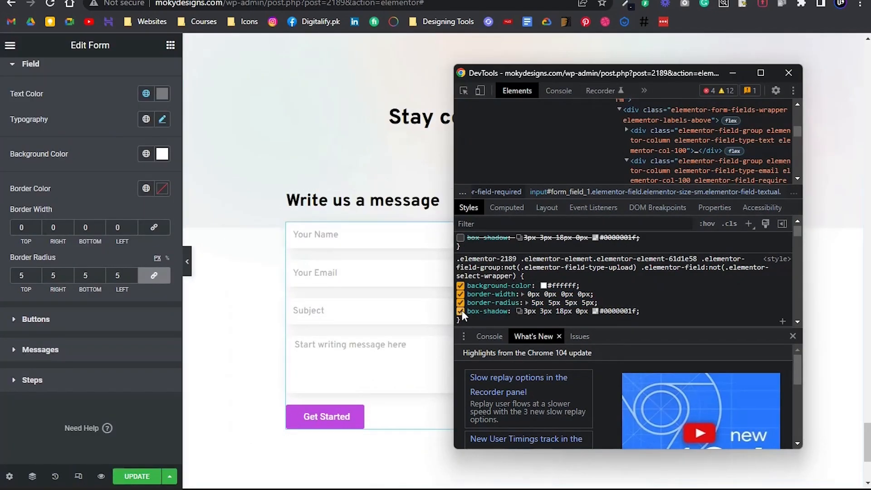
{"action": "left_click", "coordinate": [460, 311]}
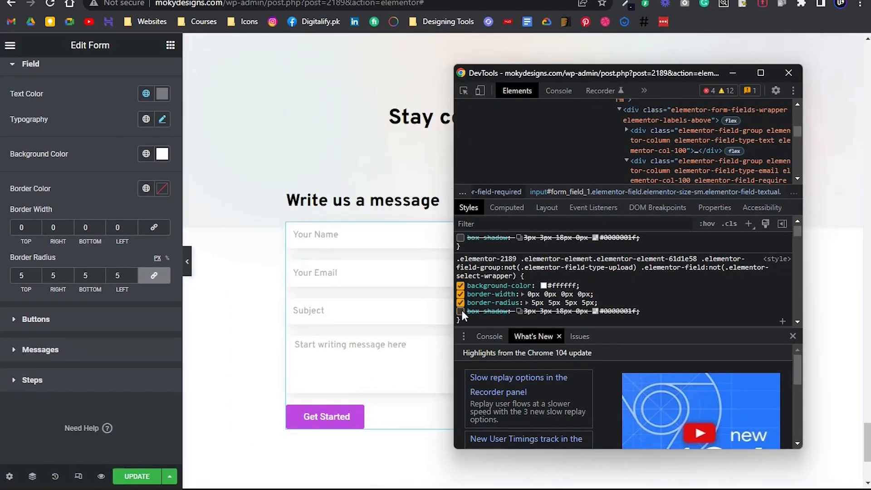
Paste the copied form field rule into the form widget's custom CSS
{"action": "left_click", "coordinate": [362, 283]}
{"action": "scroll", "coordinate": [136, 79], "scroll_direction": "up", "scroll_amount": 2}
{"action": "left_click", "coordinate": [152, 73]}
{"action": "scroll", "coordinate": [50, 273], "scroll_direction": "down", "scroll_amount": 5}
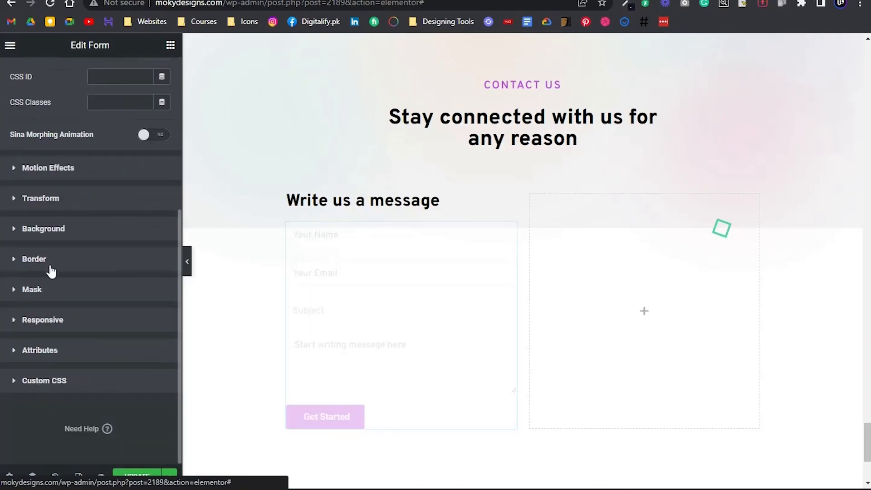
{"action": "left_click", "coordinate": [59, 379]}
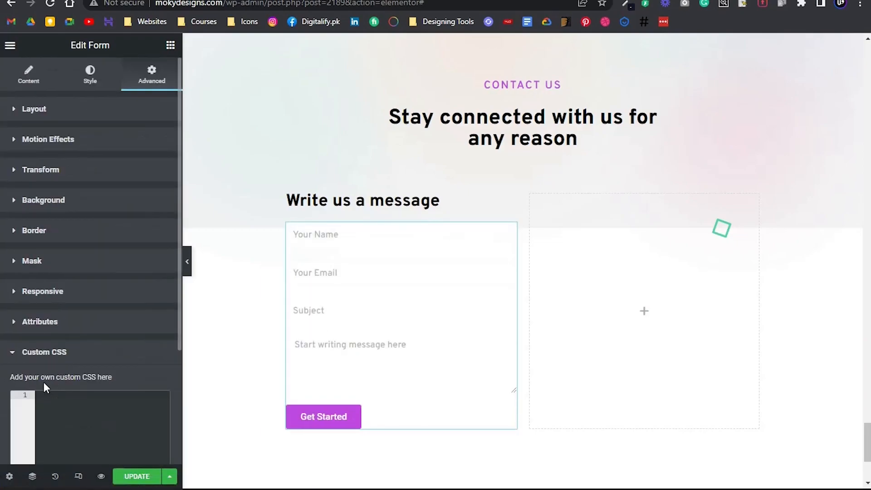
{"action": "scroll", "coordinate": [45, 369], "scroll_direction": "down", "scroll_amount": 3}
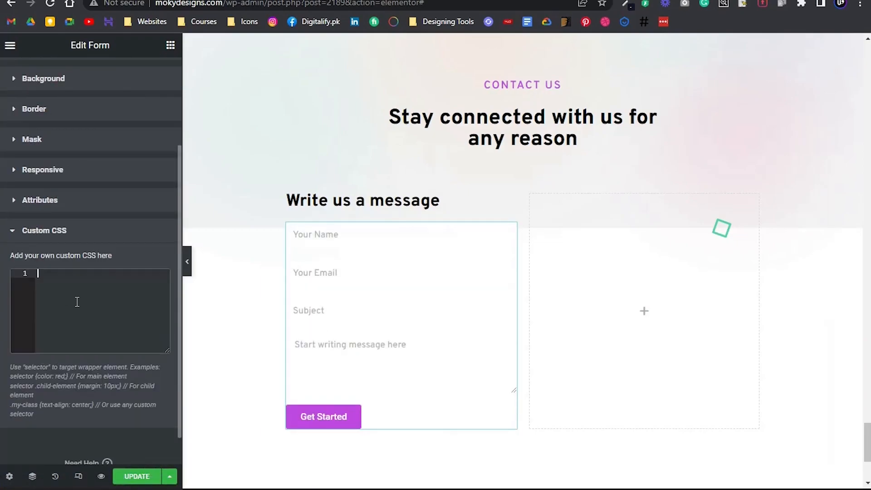
{"action": "type", "text": ".elementor-2189 .elementor-element.elementor-element-61d1e58 .elementor-field-group:not(.elementor-field-type-upload) .elementor-field:not(.elementor-select-wrapper) {     background-color: #ffffff;     border-width: 0px 0px 0px 0px;     border-radius: 5px 5px 5px 5px;     box-shadow: 3px 3px 18px 0px #0000001f; }"}
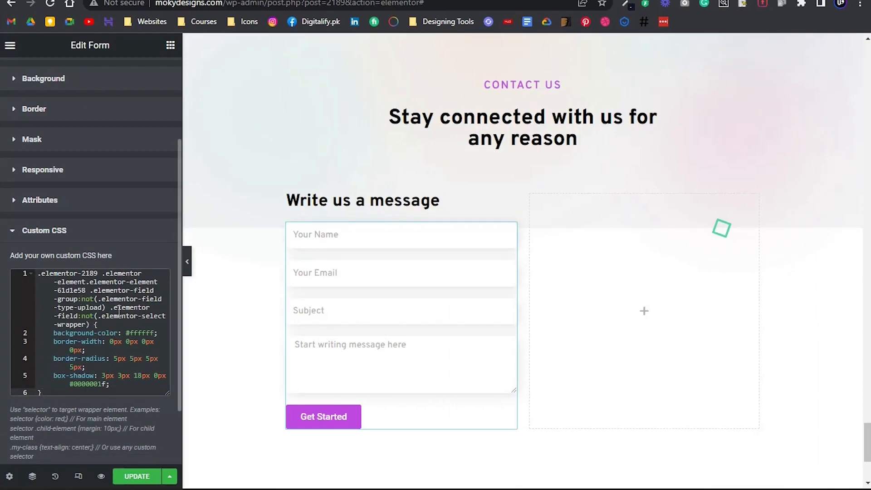
{"action": "left_click", "coordinate": [97, 349]}
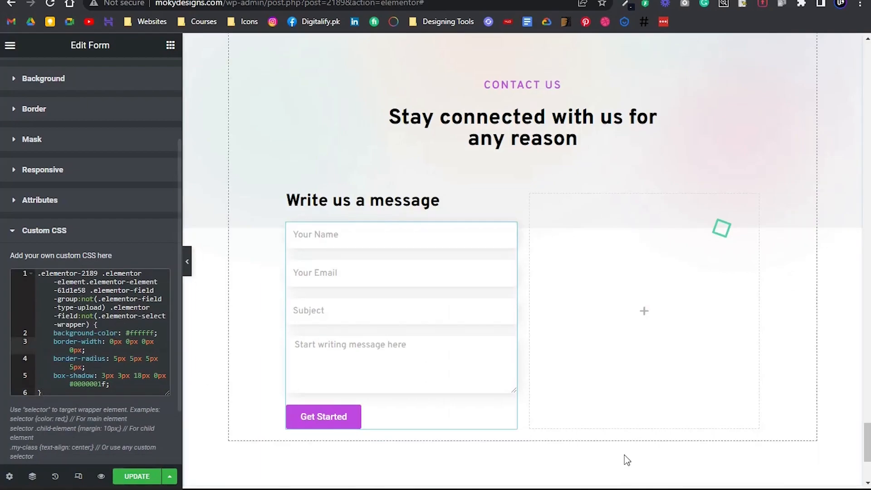
Remove the background-color, border-width and border-radius declarations from the custom CSS and mark the box-shadow as !important
{"action": "left_click_drag", "start_coordinate": [87, 367], "coordinate": [17, 334]}
{"action": "key", "text": "BackSpace"}
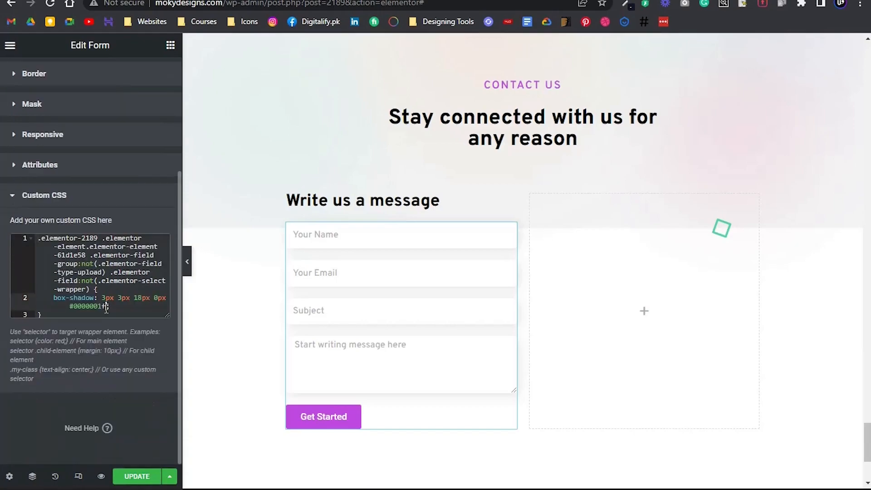
{"action": "type", "text": "!important;"}
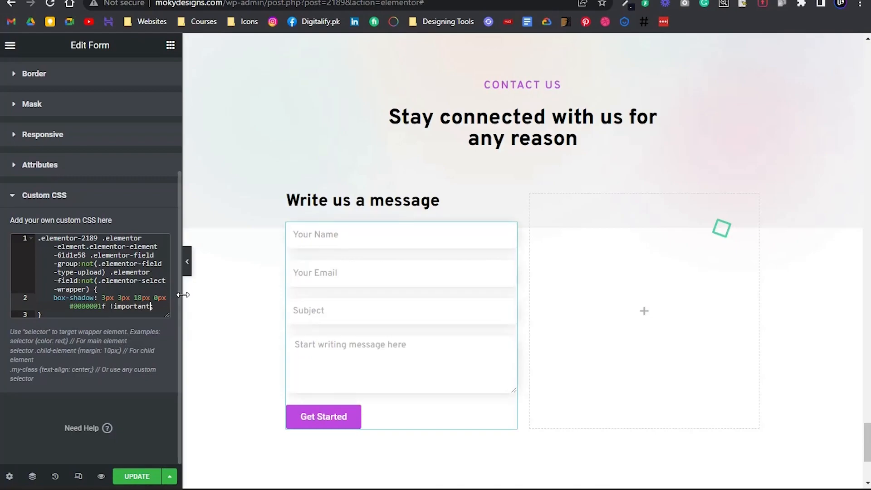
Try column widths of 50% and 70% for the "Your Name" field and view the form at full width
{"action": "scroll", "coordinate": [8, 114], "scroll_direction": "up", "scroll_amount": 3}
{"action": "scroll", "coordinate": [8, 113], "scroll_direction": "up", "scroll_amount": 2}
{"action": "left_click", "coordinate": [88, 76]}
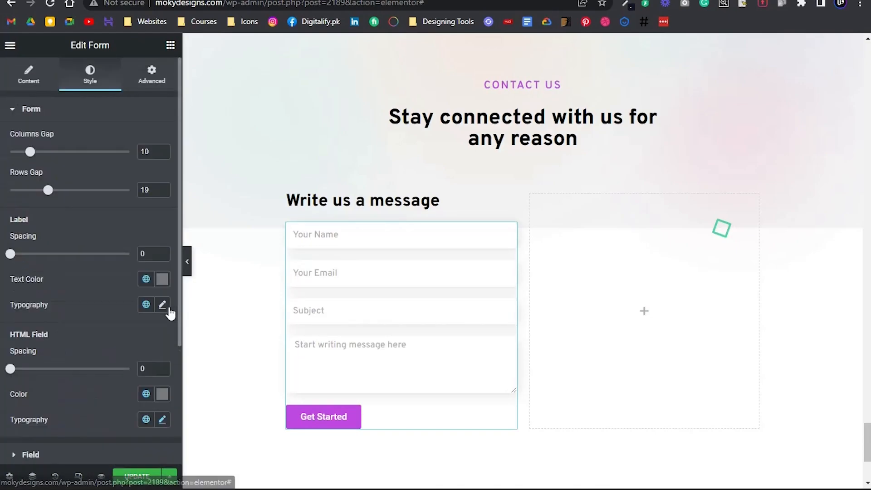
{"action": "scroll", "coordinate": [68, 278], "scroll_direction": "down", "scroll_amount": 4}
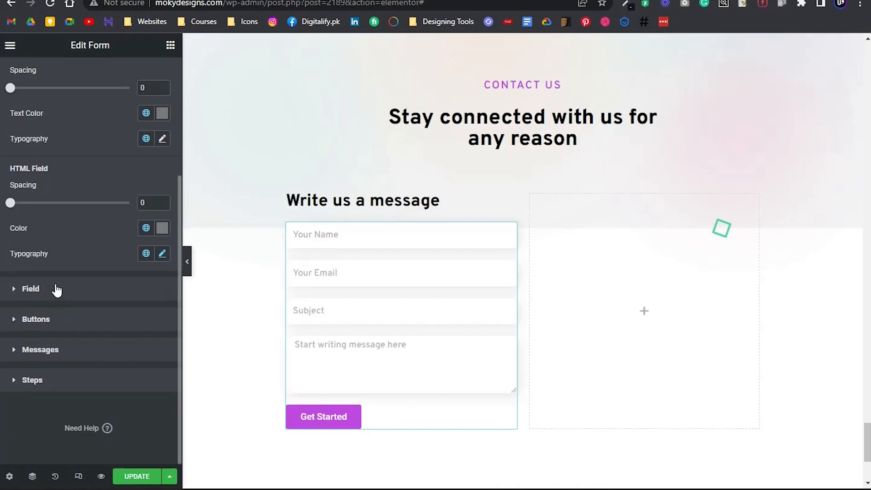
{"action": "left_click", "coordinate": [57, 290]}
{"action": "left_click", "coordinate": [28, 85]}
{"action": "scroll", "coordinate": [53, 254], "scroll_direction": "down", "scroll_amount": 5}
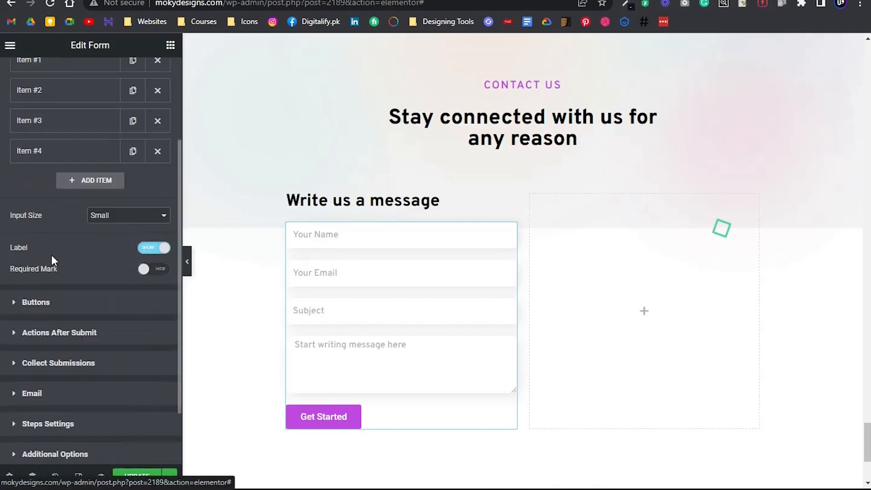
{"action": "scroll", "coordinate": [72, 169], "scroll_direction": "up", "scroll_amount": 3}
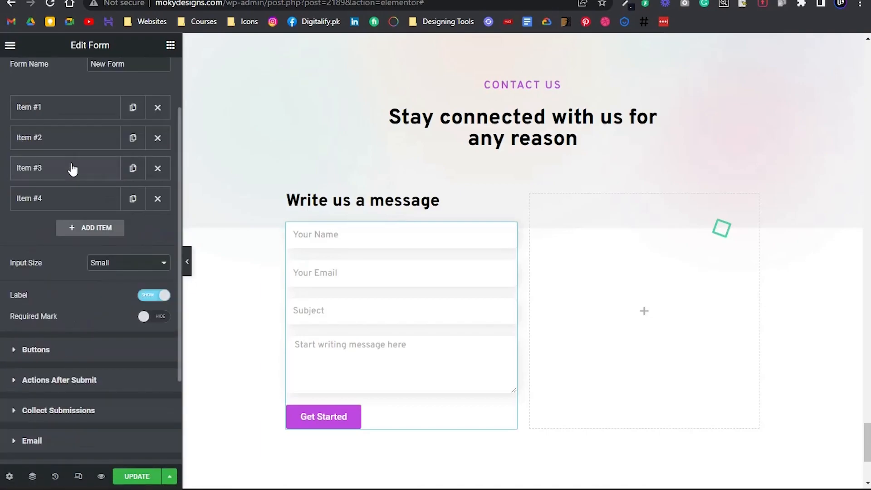
{"action": "left_click", "coordinate": [74, 112]}
{"action": "left_click", "coordinate": [115, 246]}
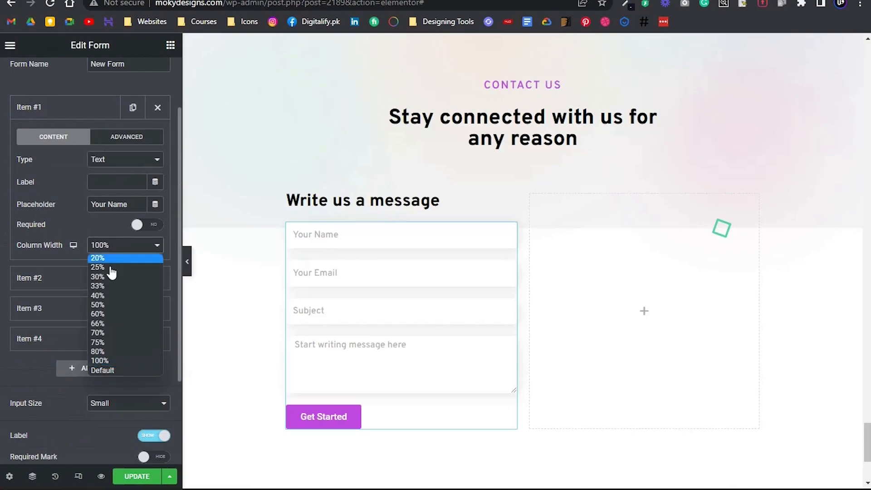
{"action": "left_click", "coordinate": [110, 312]}
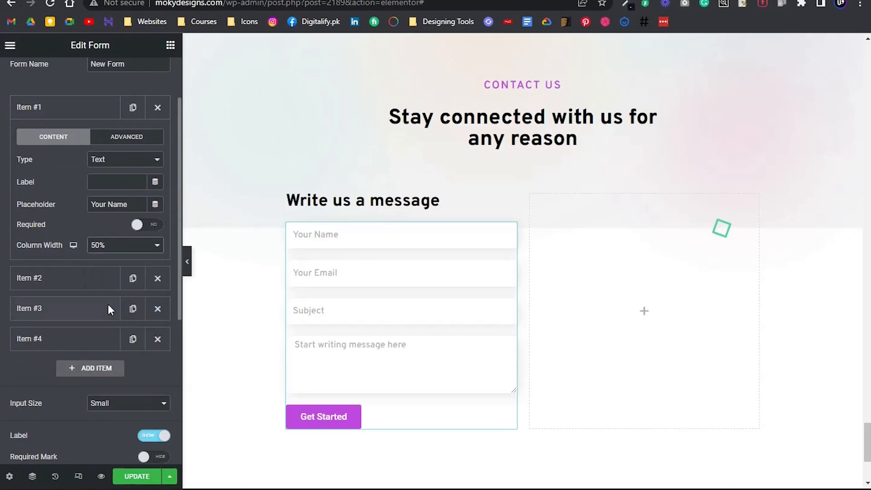
{"action": "left_click", "coordinate": [113, 247]}
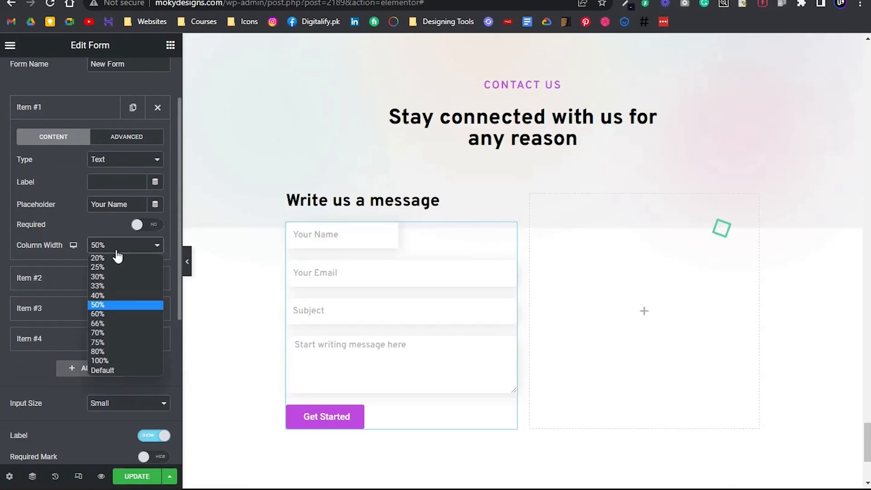
{"action": "left_click", "coordinate": [122, 333]}
{"action": "left_click", "coordinate": [187, 271]}
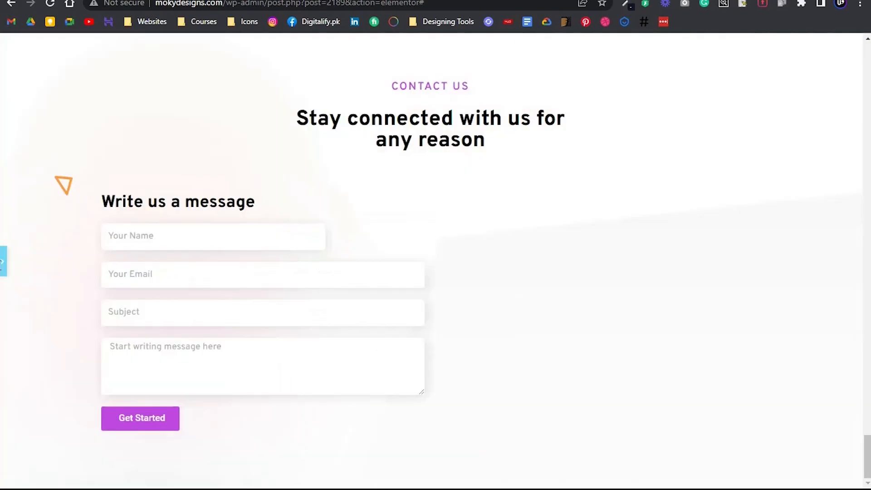
Set the column width of the message, Subject, Your Email and Your Name fields to 66% and view the form at full width
{"action": "left_click", "coordinate": [3, 261]}
{"action": "left_click", "coordinate": [121, 338]}
{"action": "left_click", "coordinate": [120, 397]}
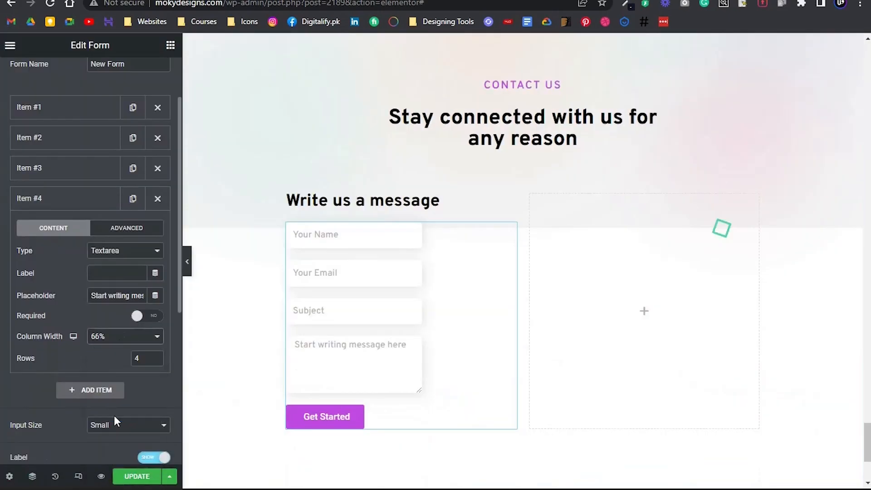
{"action": "left_click", "coordinate": [68, 175]}
{"action": "left_click", "coordinate": [120, 305]}
{"action": "left_click", "coordinate": [111, 345]}
{"action": "left_click", "coordinate": [100, 138]}
{"action": "left_click", "coordinate": [116, 279]}
{"action": "left_click", "coordinate": [113, 354]}
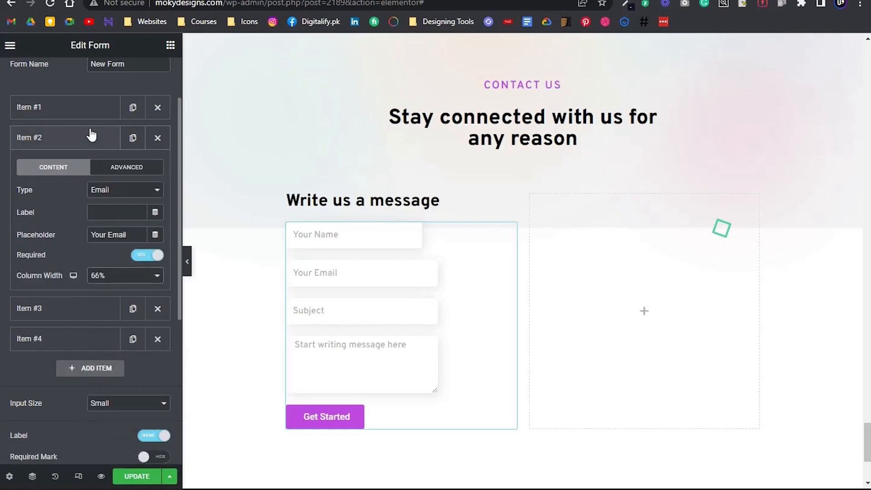
{"action": "left_click", "coordinate": [89, 109]}
{"action": "left_click", "coordinate": [113, 246]}
{"action": "left_click", "coordinate": [112, 324]}
{"action": "left_click", "coordinate": [187, 261]}
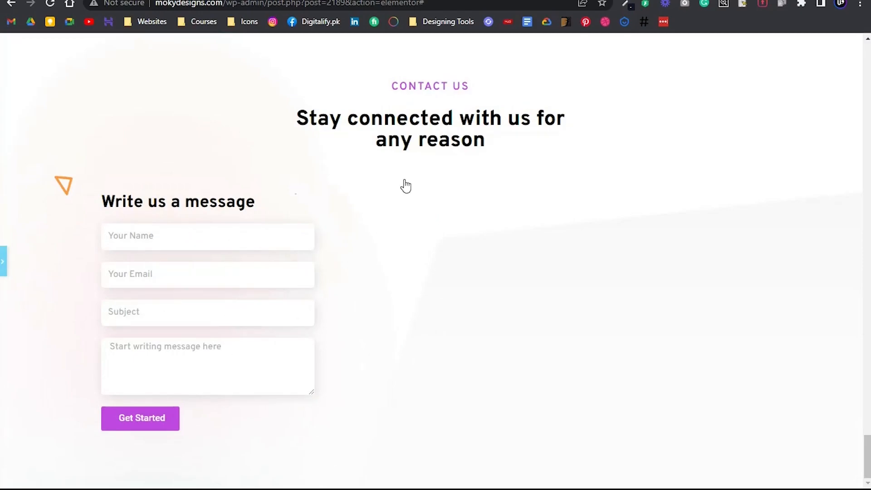
Apply the global ROU - Primary Fonts typography to the form's Get Started button and adjust its typography settings
{"action": "key", "text": "ctrl+p"}
{"action": "scroll", "coordinate": [400, 313], "scroll_direction": "down", "scroll_amount": 1}
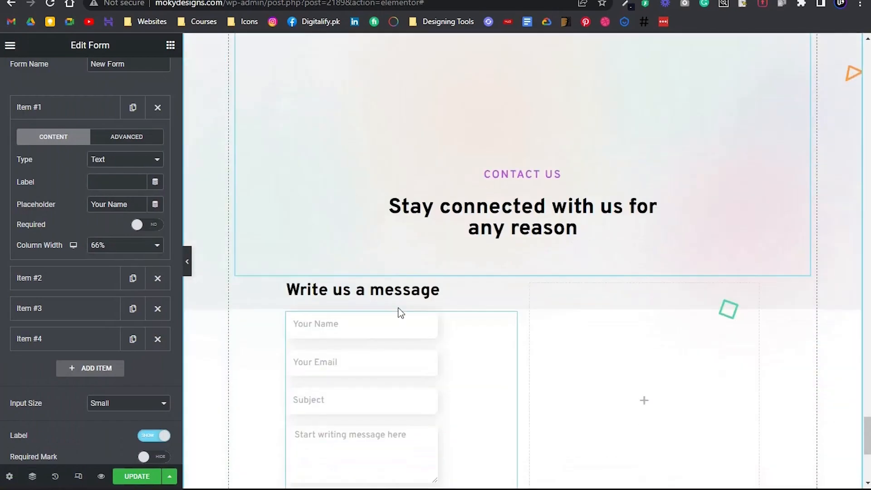
{"action": "scroll", "coordinate": [398, 295], "scroll_direction": "down", "scroll_amount": 6}
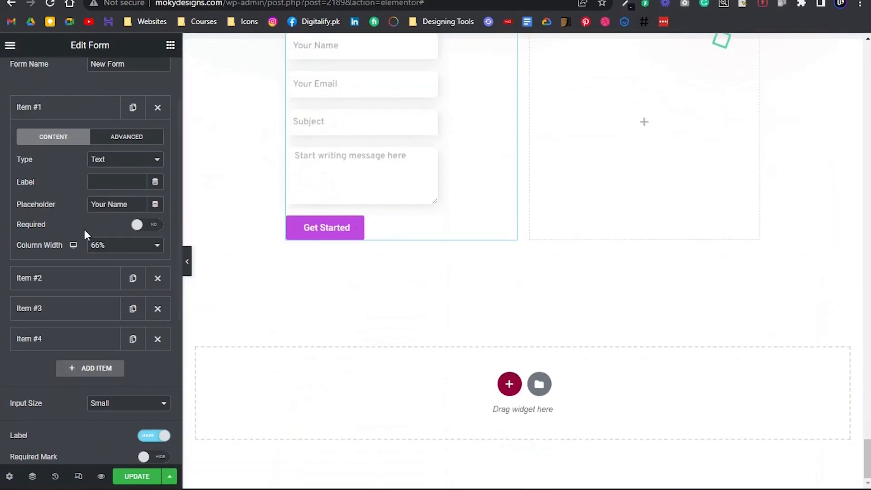
{"action": "scroll", "coordinate": [90, 218], "scroll_direction": "up", "scroll_amount": 3}
{"action": "left_click", "coordinate": [87, 78]}
{"action": "scroll", "coordinate": [86, 317], "scroll_direction": "down", "scroll_amount": 4}
{"action": "left_click", "coordinate": [62, 326]}
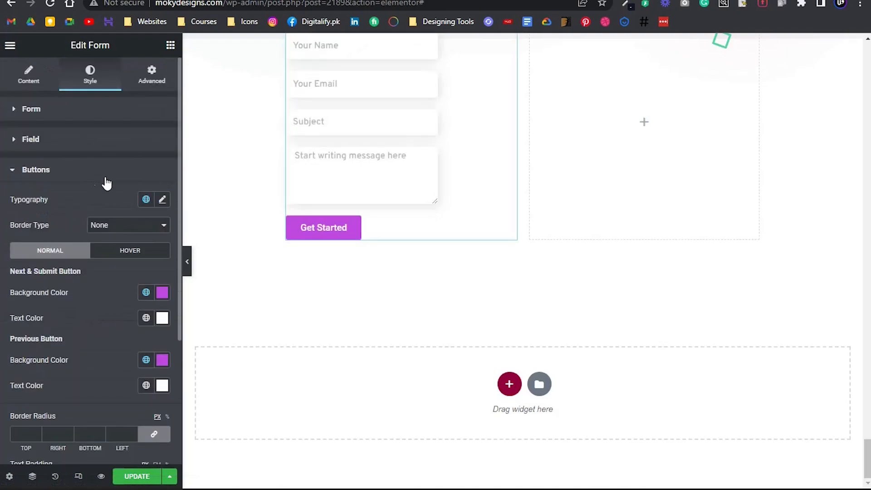
{"action": "left_click", "coordinate": [145, 200]}
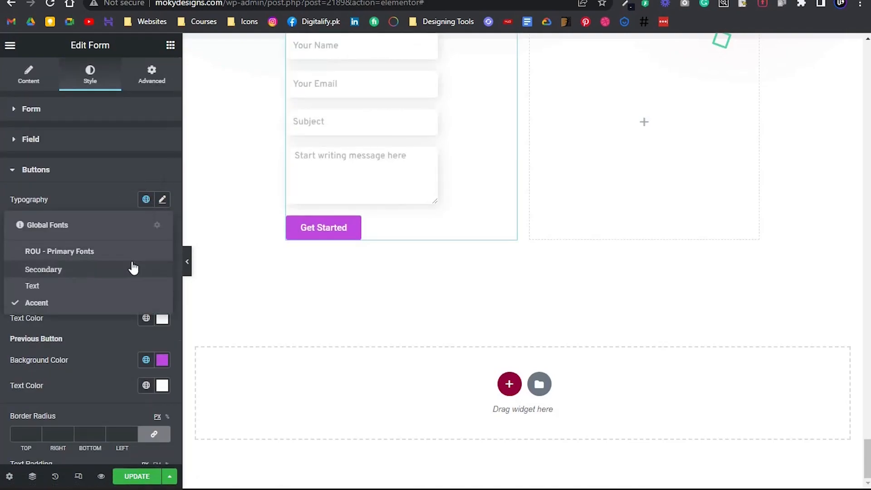
{"action": "left_click", "coordinate": [140, 241]}
{"action": "left_click", "coordinate": [163, 200]}
{"action": "left_click", "coordinate": [163, 200]}
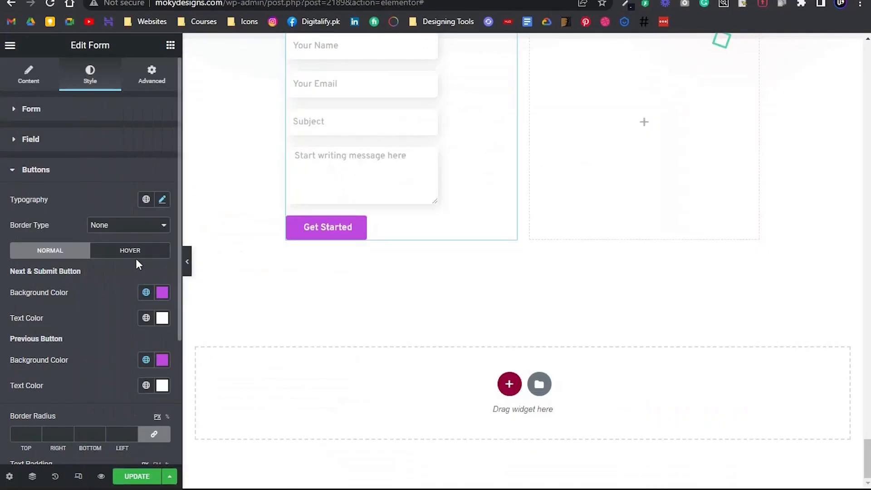
Set the button's text padding to 10 px at top and bottom and 30 px at right and left, and update the page
{"action": "scroll", "coordinate": [158, 370], "scroll_direction": "down", "scroll_amount": 3}
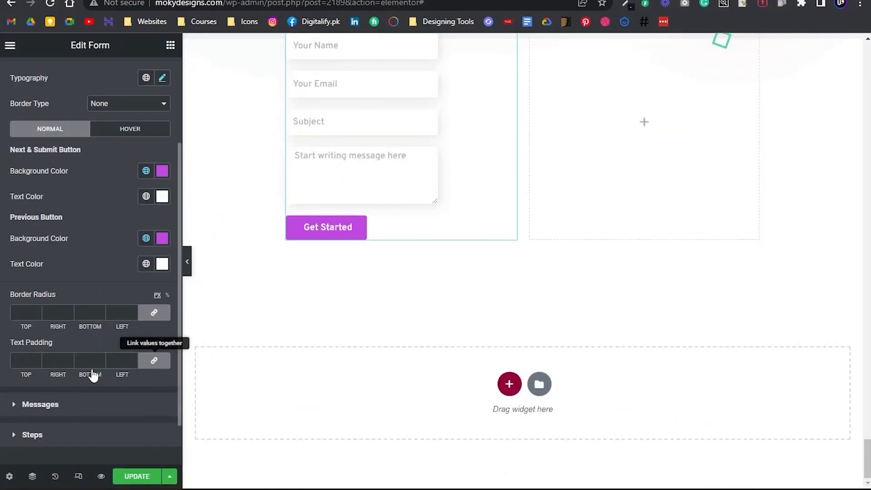
{"action": "left_click", "coordinate": [24, 359]}
{"action": "type", "text": "0"}
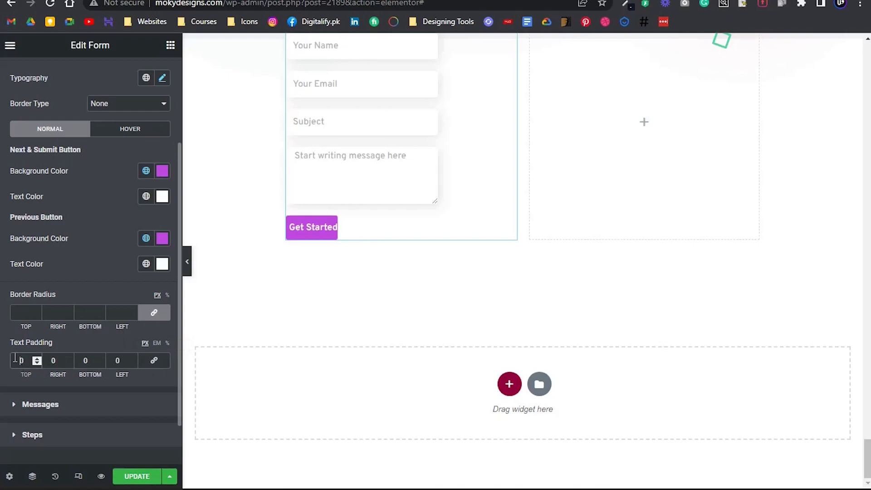
{"action": "left_click", "coordinate": [83, 360]}
{"action": "type", "text": "1"}
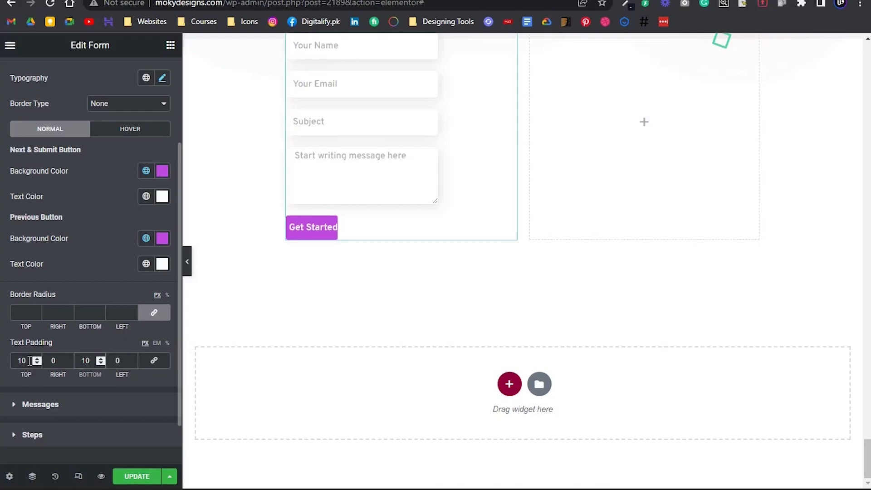
{"action": "type", "text": "3"}
{"action": "left_click", "coordinate": [113, 360]}
{"action": "type", "text": "3"}
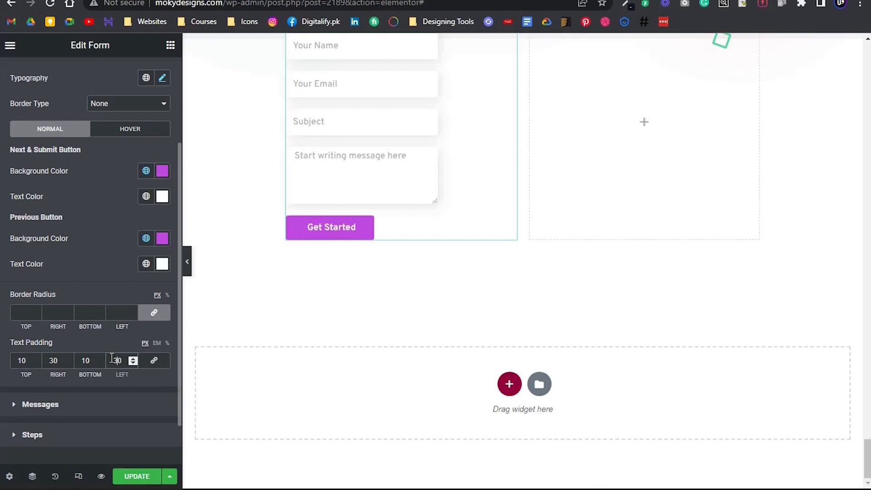
{"action": "left_click", "coordinate": [140, 472]}
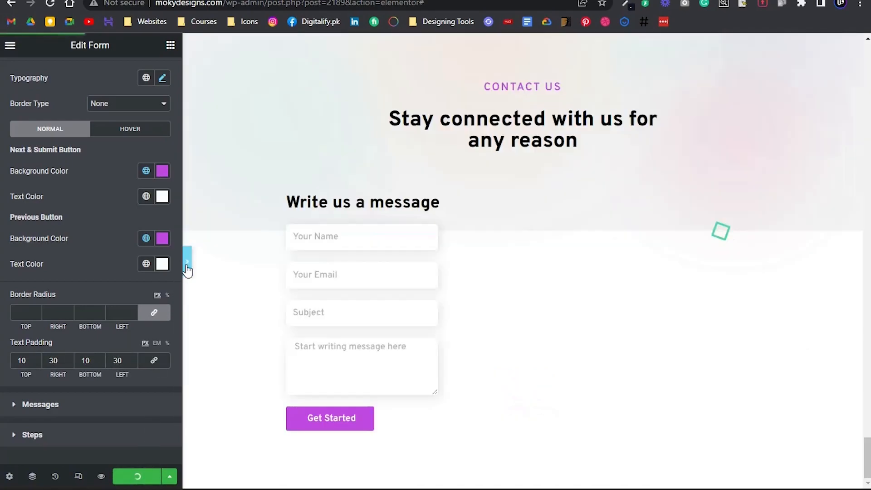
{"action": "left_click", "coordinate": [187, 270]}
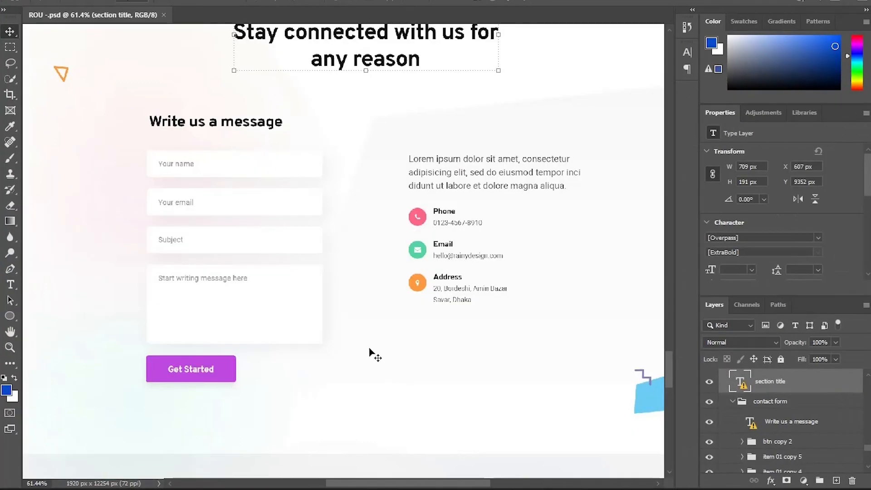
Compare with the Photoshop design and set the form inner section's right and left padding to 90 px
{"action": "scroll", "coordinate": [318, 296], "scroll_direction": "down", "scroll_amount": 4}
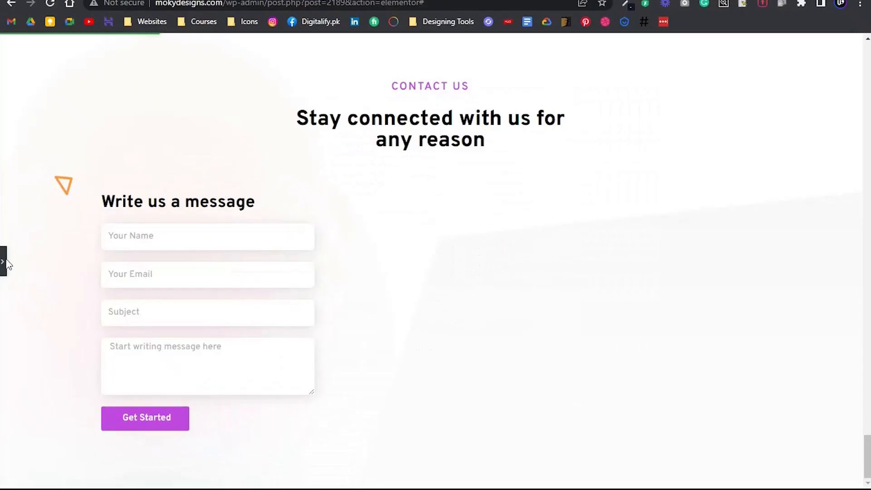
{"action": "left_click", "coordinate": [3, 262]}
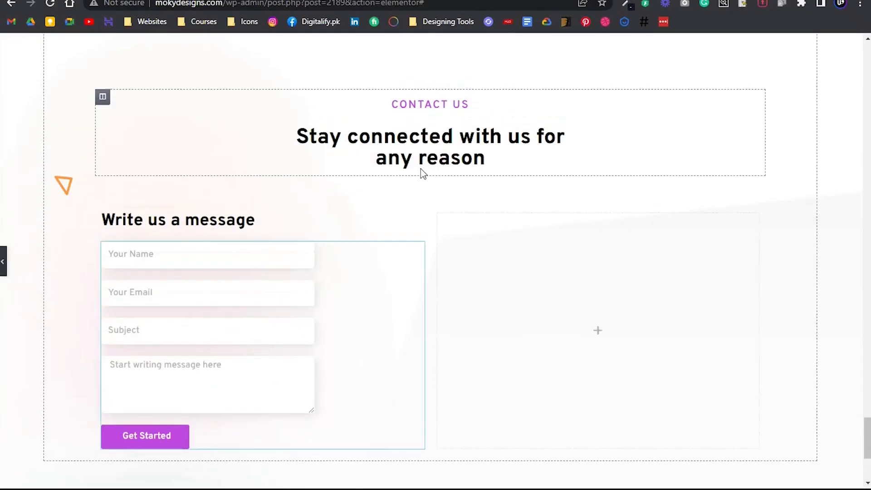
{"action": "scroll", "coordinate": [503, 272], "scroll_direction": "down", "scroll_amount": 8}
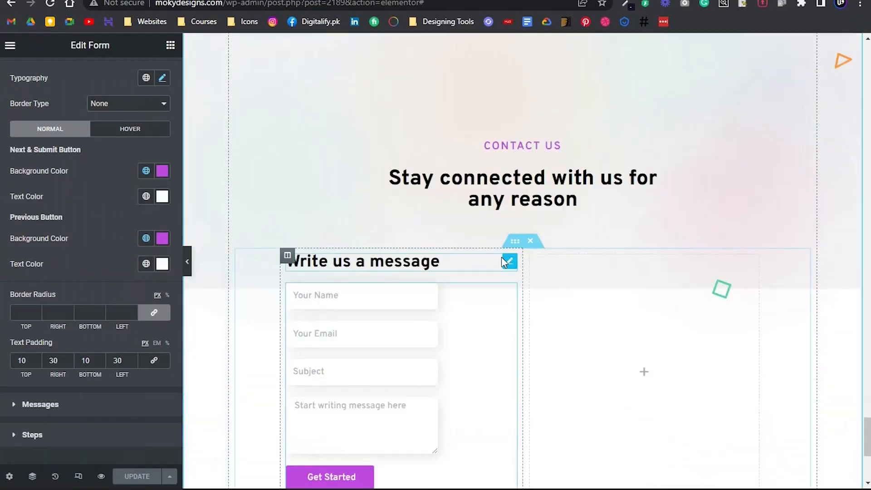
{"action": "left_click", "coordinate": [515, 181]}
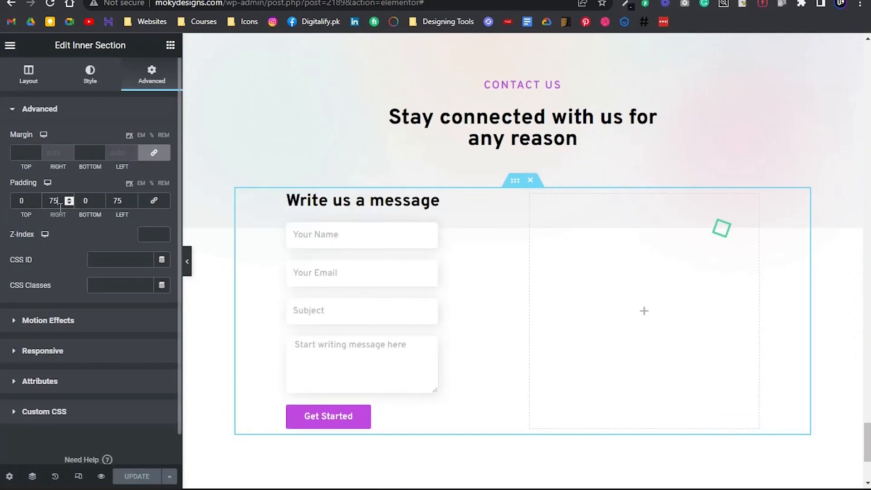
{"action": "type", "text": "90"}
{"action": "key", "text": "Tab"}
{"action": "key", "text": "Tab"}
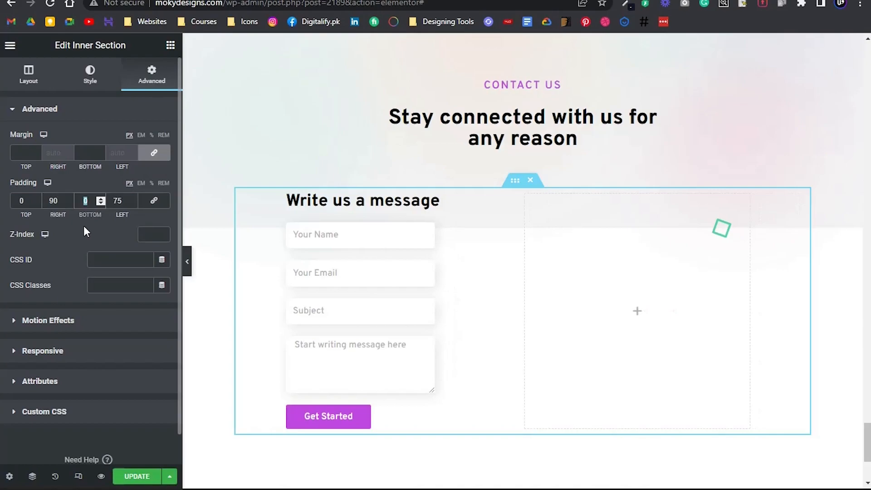
{"action": "type", "text": "90"}
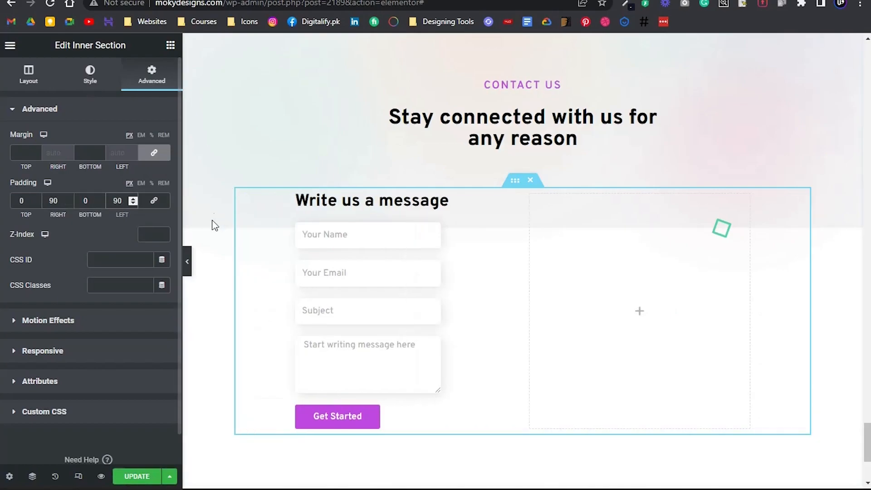
Set the heading inner section's top padding to 300 px, update the page and view the section at full width
{"action": "scroll", "coordinate": [510, 91], "scroll_direction": "up", "scroll_amount": 4}
{"action": "left_click", "coordinate": [510, 86]}
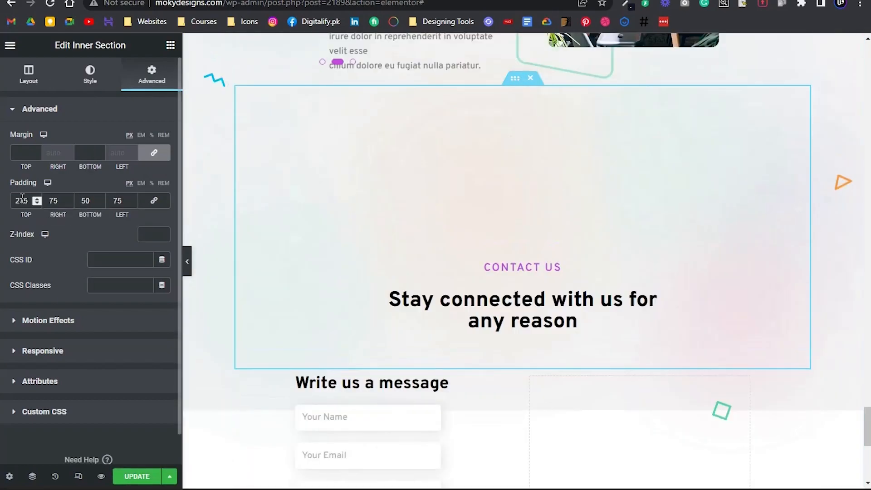
{"action": "type", "text": "300"}
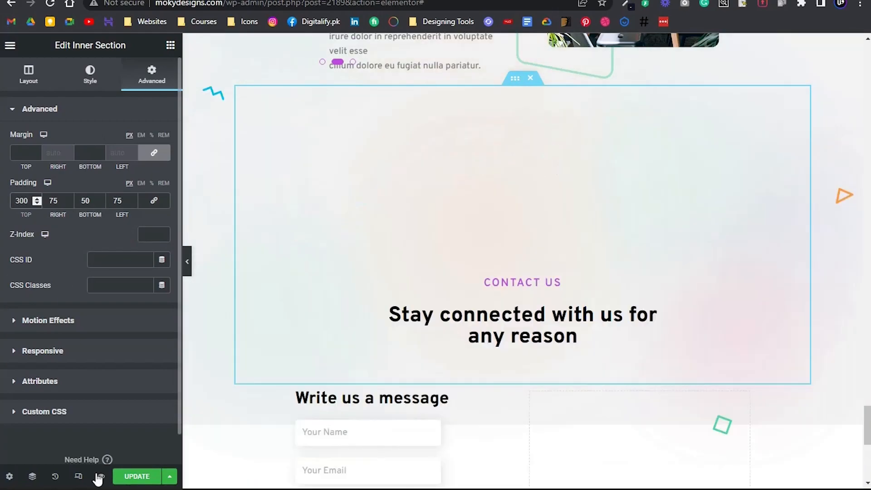
{"action": "left_click", "coordinate": [146, 474]}
{"action": "left_click", "coordinate": [191, 267]}
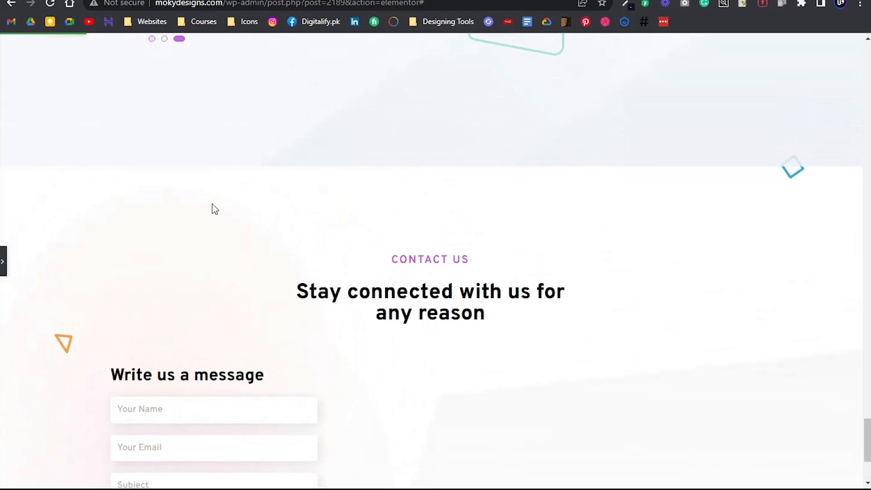
{"action": "scroll", "coordinate": [215, 209], "scroll_direction": "down", "scroll_amount": 4}
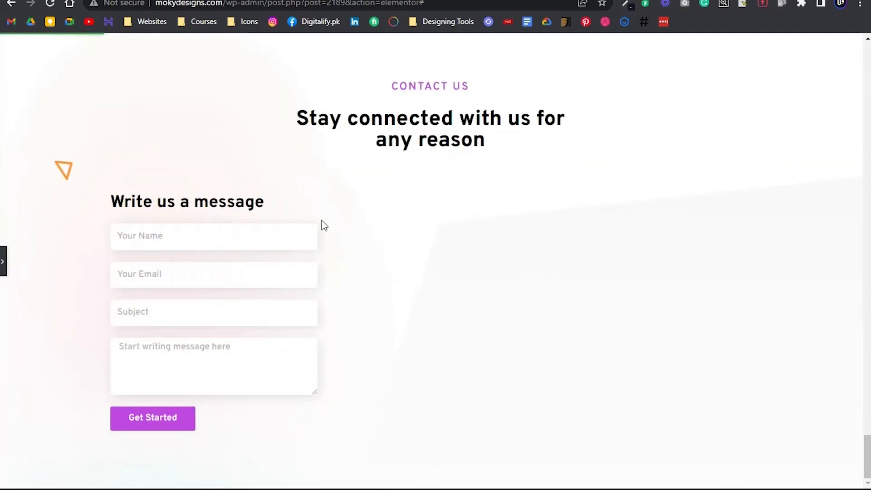
Set the Get Started button's top and bottom text padding to 12 px and update the page
{"action": "left_click", "coordinate": [3, 262]}
{"action": "scroll", "coordinate": [268, 274], "scroll_direction": "down", "scroll_amount": 9}
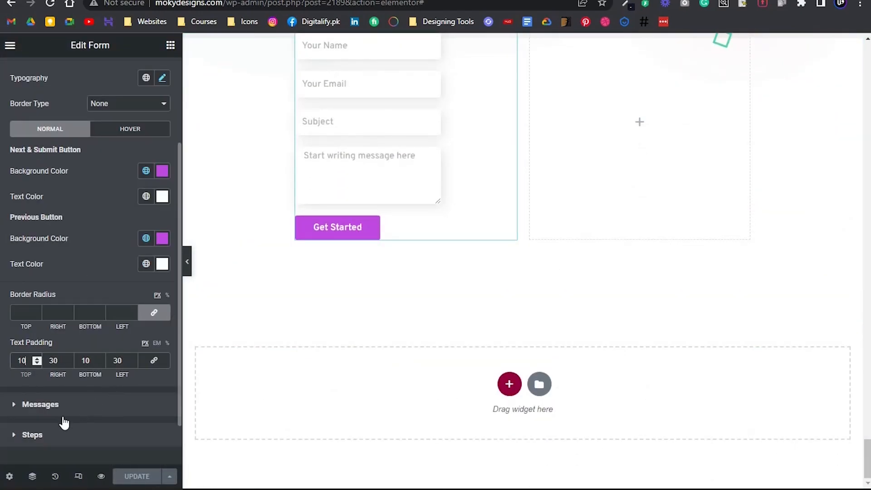
{"action": "type", "text": "2"}
{"action": "key", "text": "Tab"}
{"action": "key", "text": "Tab"}
{"action": "type", "text": "12"}
{"action": "left_click", "coordinate": [123, 477]}
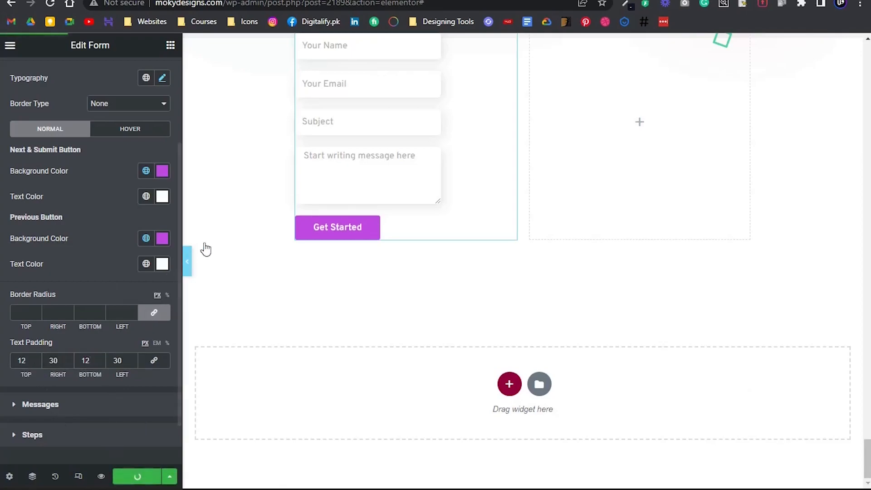
Set the empty column beside the form to Middle vertical alignment with 50 px padding
{"action": "scroll", "coordinate": [301, 237], "scroll_direction": "up", "scroll_amount": 4}
{"action": "left_click", "coordinate": [611, 356]}
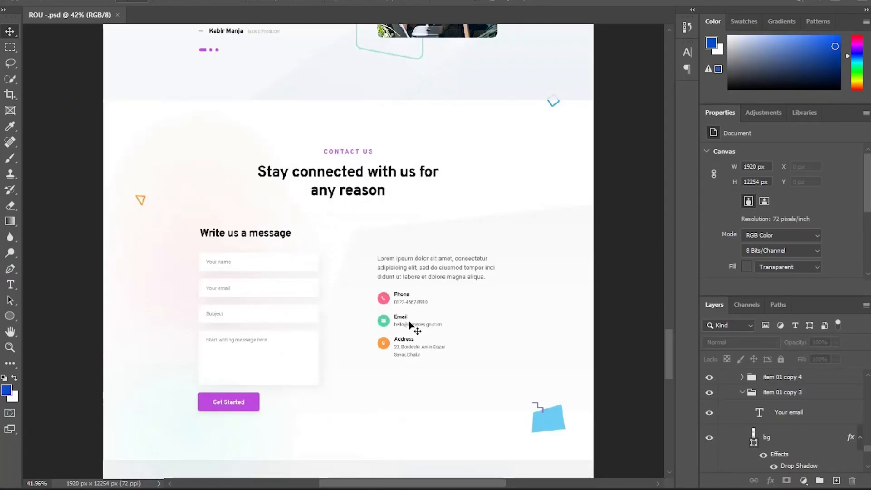
{"action": "scroll", "coordinate": [410, 325], "scroll_direction": "up", "scroll_amount": 5}
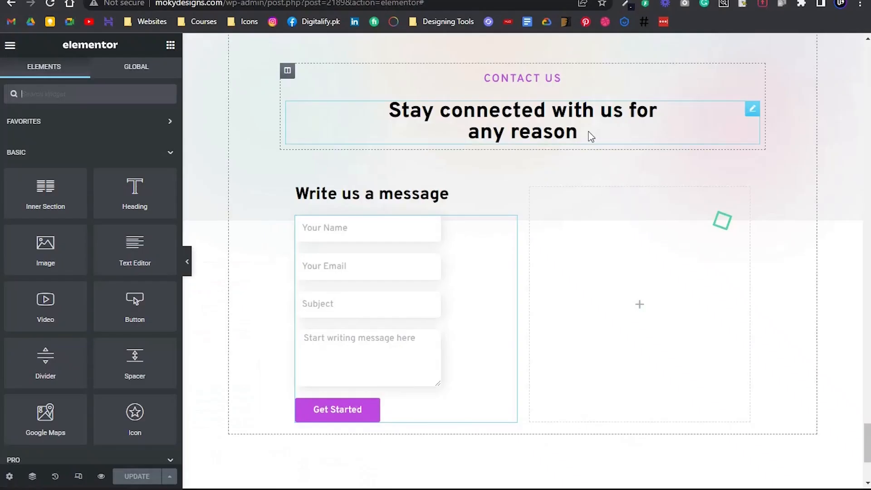
{"action": "left_click", "coordinate": [530, 188]}
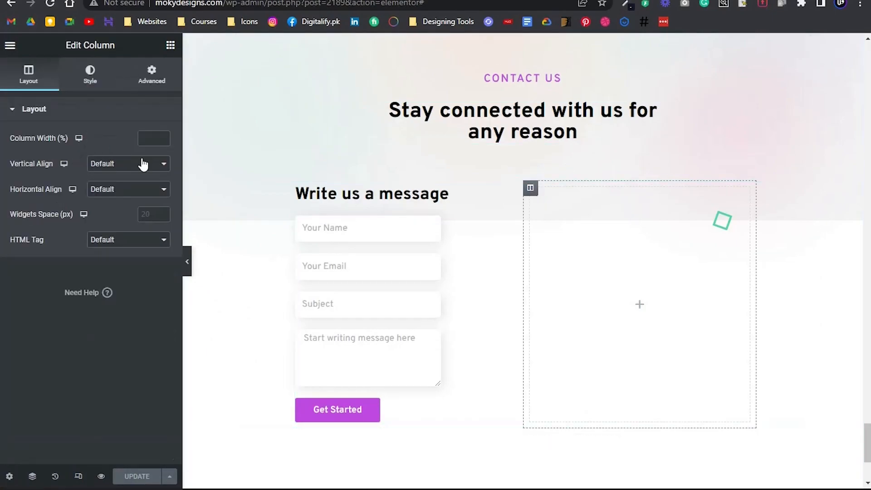
{"action": "left_click", "coordinate": [143, 164]}
{"action": "left_click", "coordinate": [135, 197]}
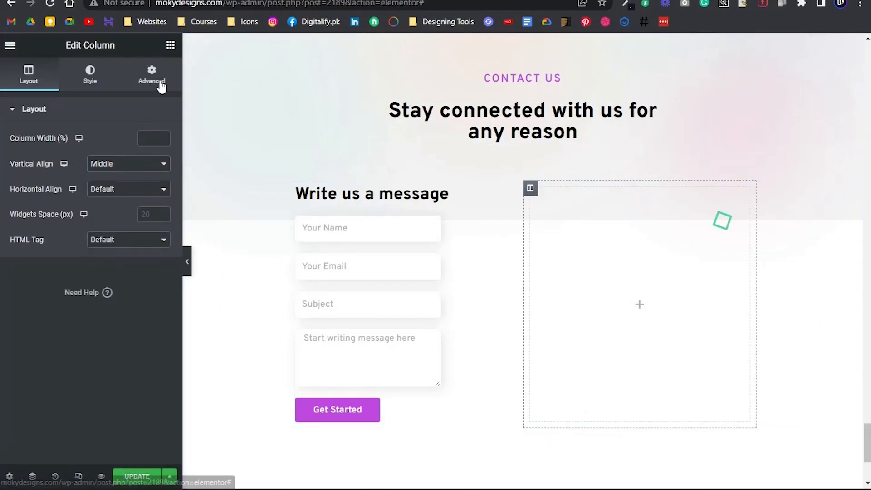
{"action": "left_click", "coordinate": [152, 75]}
{"action": "left_click", "coordinate": [24, 200]}
{"action": "type", "text": "50"}
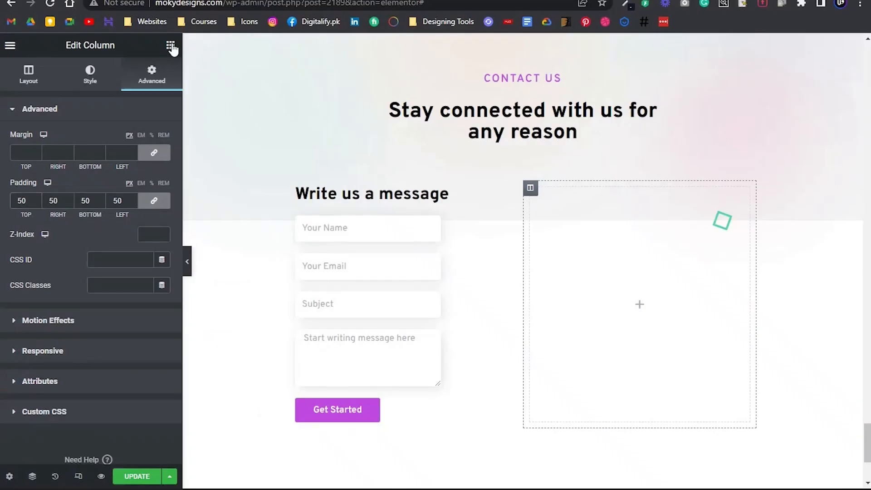
Copy the Lorem ipsum contact paragraph from the Photoshop design into a Text Editor widget in the column beside the form
{"action": "left_click", "coordinate": [170, 45]}
{"action": "left_click_drag", "start_coordinate": [132, 254], "coordinate": [555, 245]}
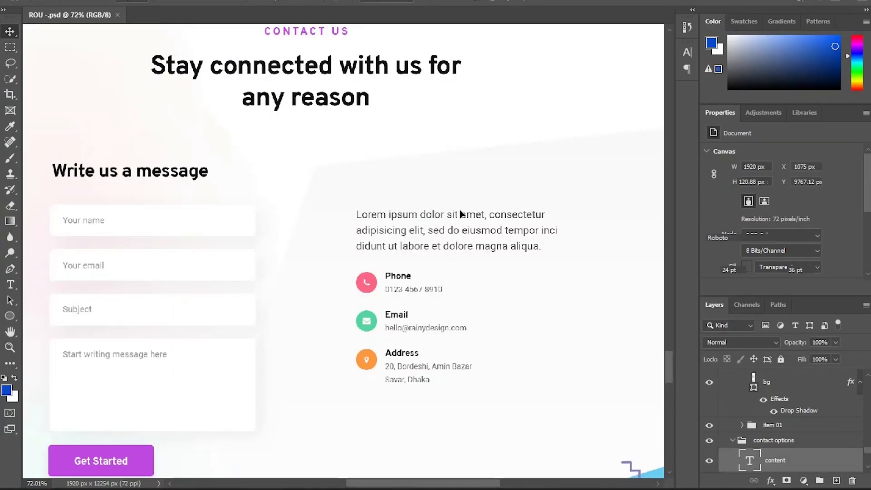
{"action": "key", "text": "ctrl+a"}
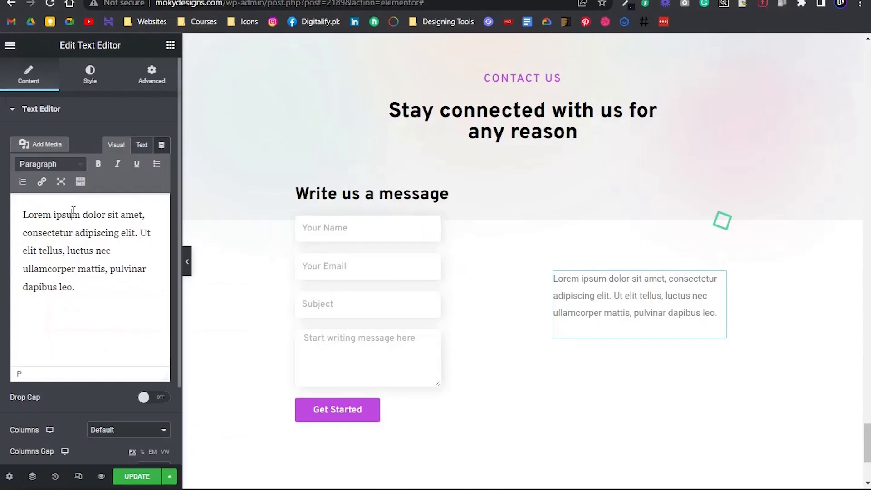
{"action": "type", "text": "Lorem ipsum dolor sit amet, consectetur adipisicing elit, sed do eiusmod tempor inci didunt ut labore et dolore magna aliqua."}
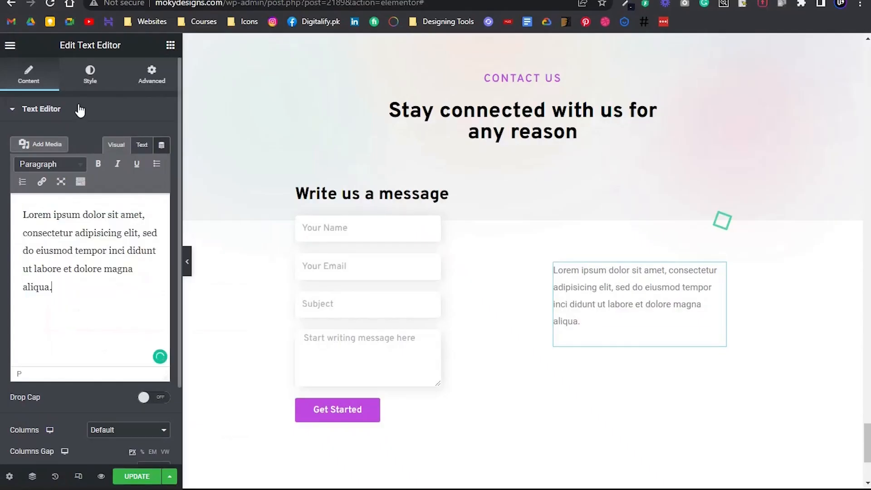
Apply the global Overpass typography to the contact paragraph and set its font weight to 400
{"action": "left_click", "coordinate": [86, 87]}
{"action": "left_click", "coordinate": [146, 190]}
{"action": "left_click", "coordinate": [93, 244]}
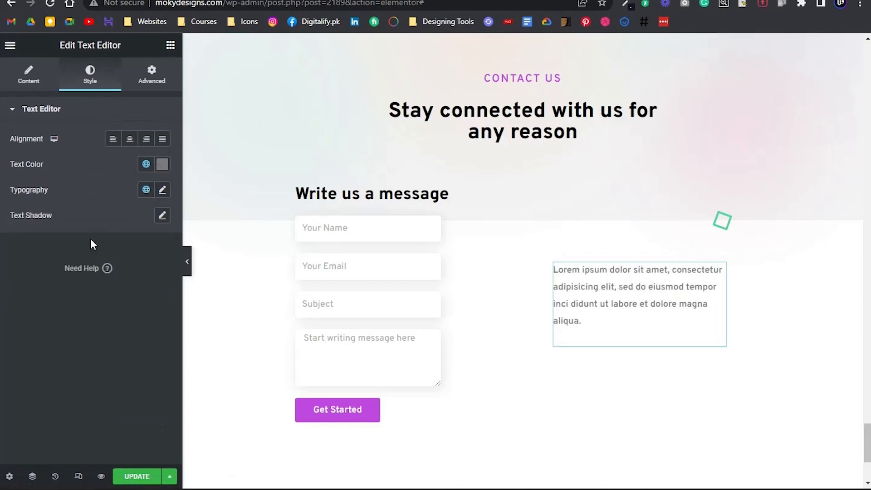
{"action": "left_click", "coordinate": [162, 190]}
{"action": "left_click", "coordinate": [121, 310]}
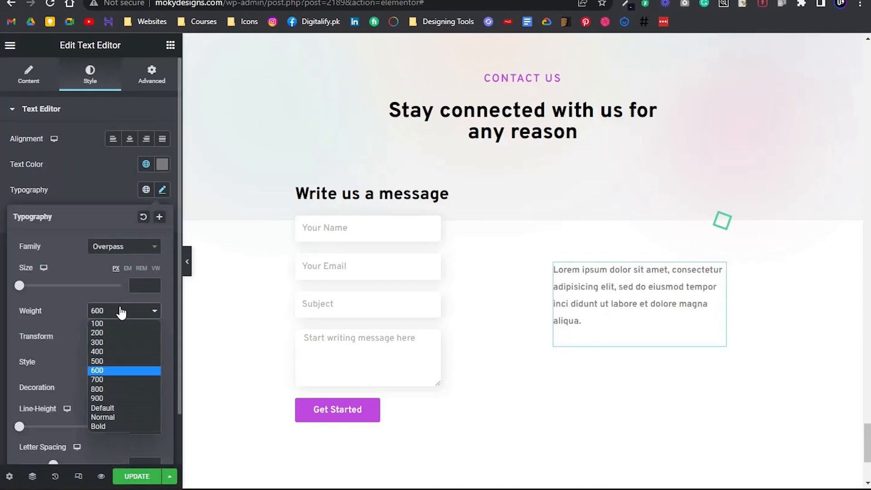
{"action": "left_click", "coordinate": [108, 350]}
Compare the full-width Contact Us section with the Photoshop design, checking the contact paragraph and form alignment
{"action": "left_click", "coordinate": [1, 303]}
{"action": "key", "text": "alt+Tab"}
{"action": "key", "text": "alt+Tab"}
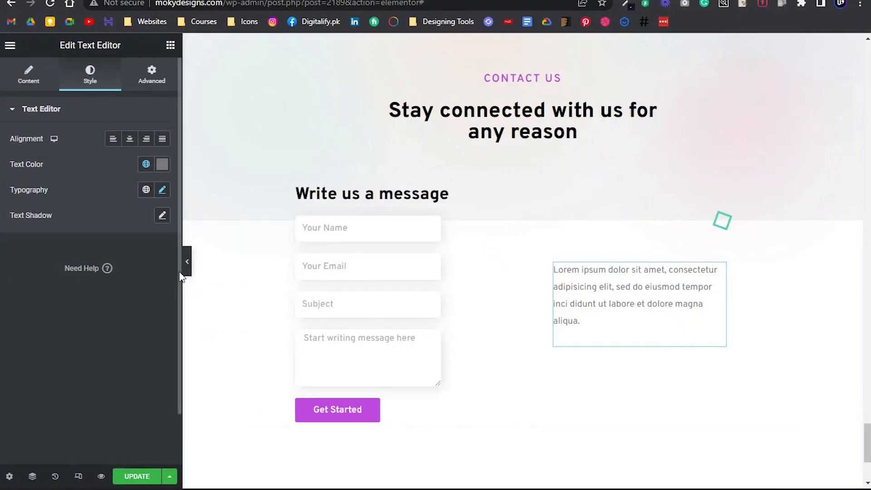
{"action": "left_click", "coordinate": [187, 261]}
{"action": "key", "text": "alt+Tab"}
{"action": "key", "text": "alt+Tab"}
{"action": "key", "text": "alt+Tab"}
{"action": "key", "text": "alt+Tab"}
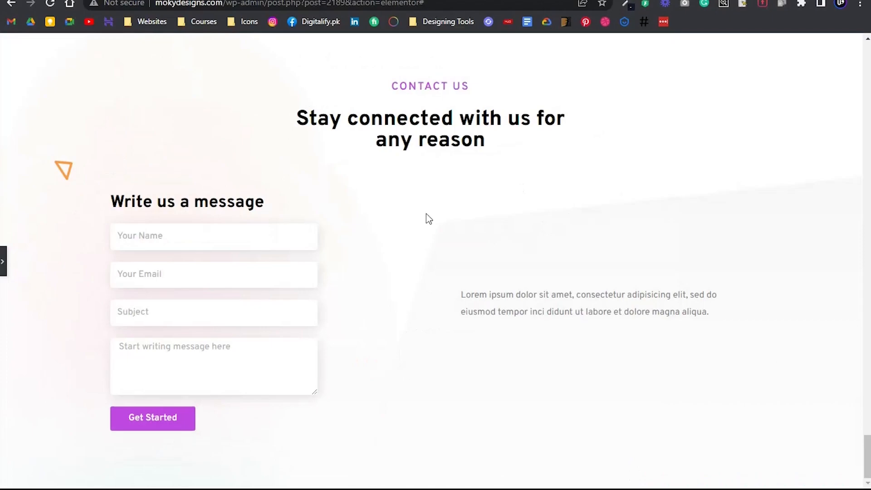
Set the form column's padding to 50 px at the top and 0 on the other sides, and compare it with the design
{"action": "left_click", "coordinate": [3, 262]}
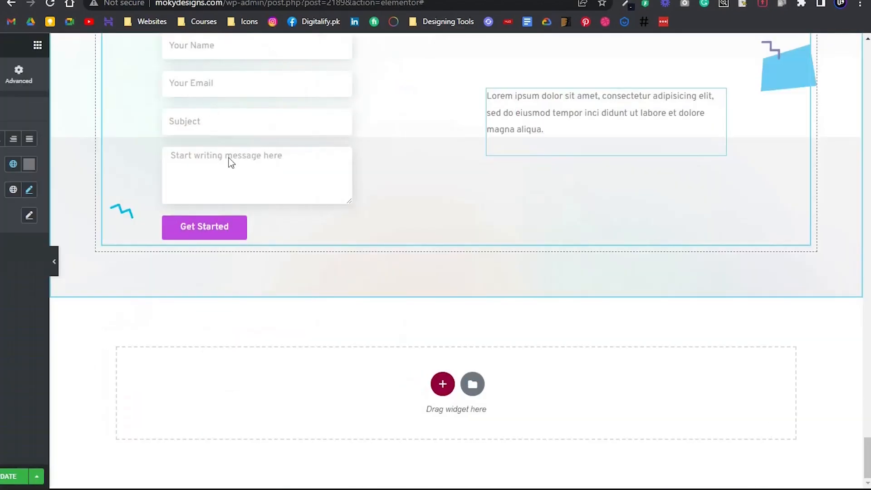
{"action": "scroll", "coordinate": [290, 232], "scroll_direction": "down", "scroll_amount": 5}
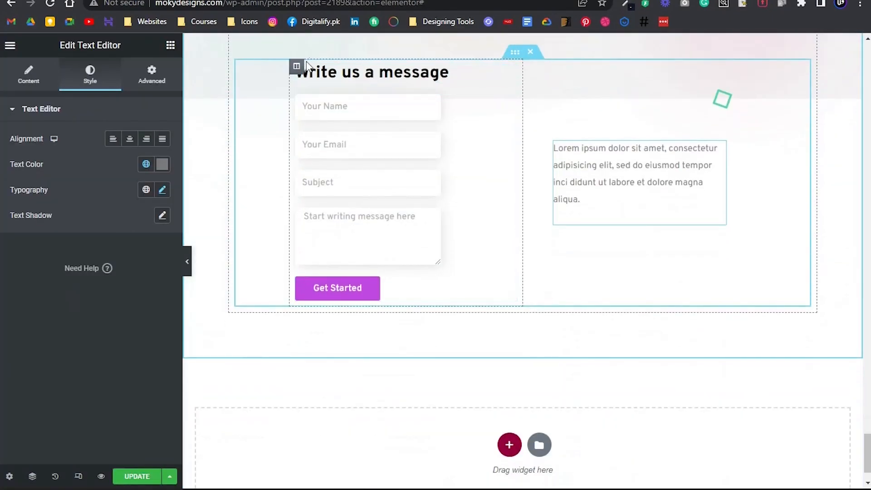
{"action": "left_click", "coordinate": [296, 66]}
{"action": "left_click", "coordinate": [135, 82]}
{"action": "left_click", "coordinate": [154, 201]}
{"action": "left_click", "coordinate": [15, 201]}
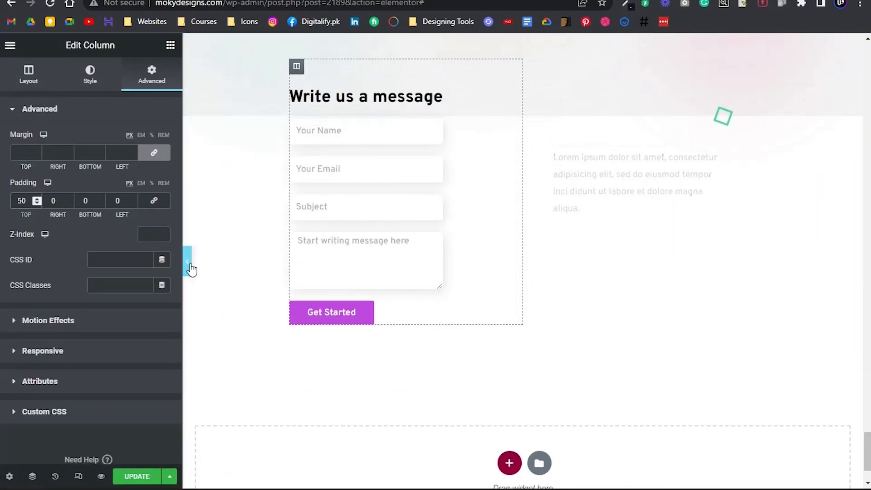
{"action": "left_click", "coordinate": [187, 254]}
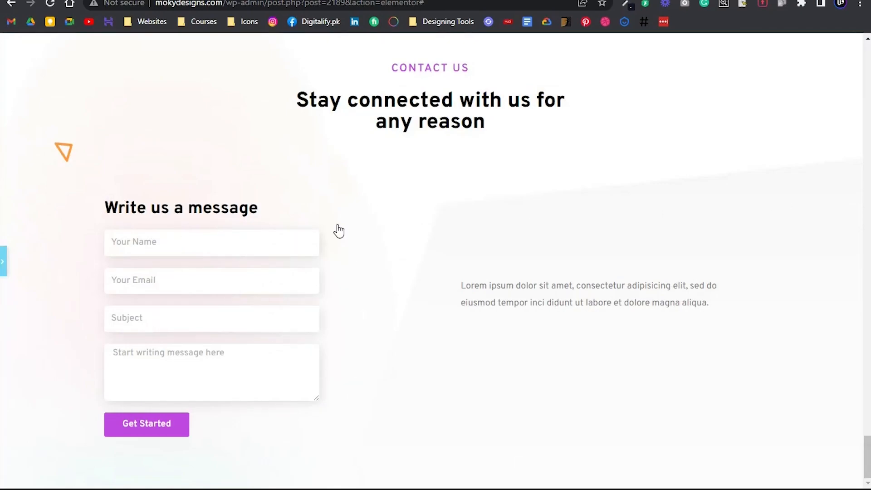
{"action": "key", "text": "alt+Tab"}
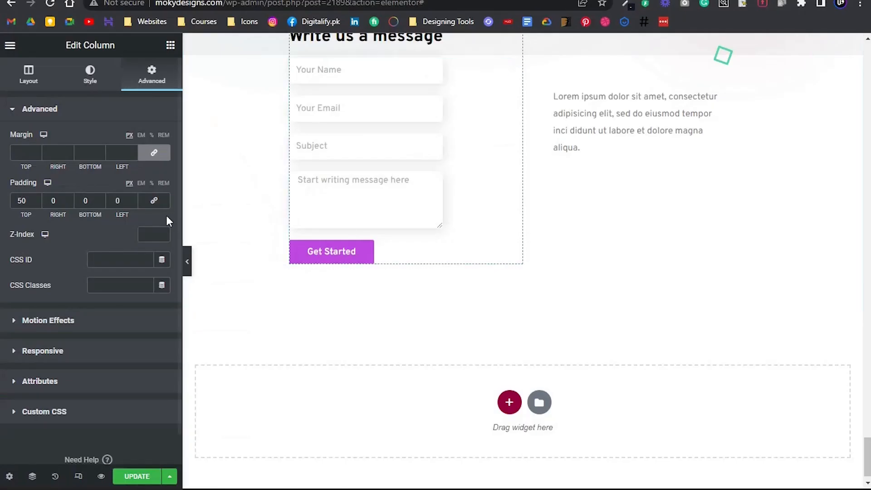
Insert a </br> line break after "consectetur" in the contact paragraph's HTML text
{"action": "scroll", "coordinate": [634, 136], "scroll_direction": "up", "scroll_amount": 3}
{"action": "scroll", "coordinate": [634, 245], "scroll_direction": "down", "scroll_amount": 3}
{"action": "left_click", "coordinate": [647, 145]}
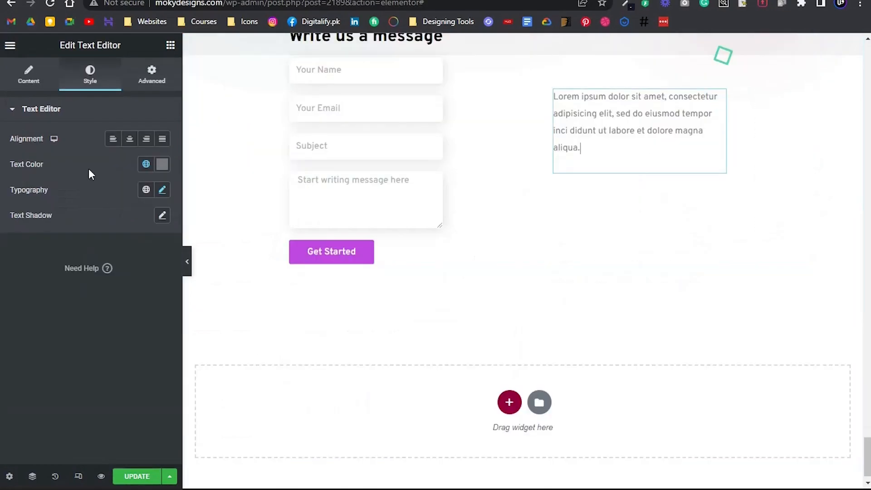
{"action": "left_click", "coordinate": [29, 75]}
{"action": "left_click", "coordinate": [132, 148]}
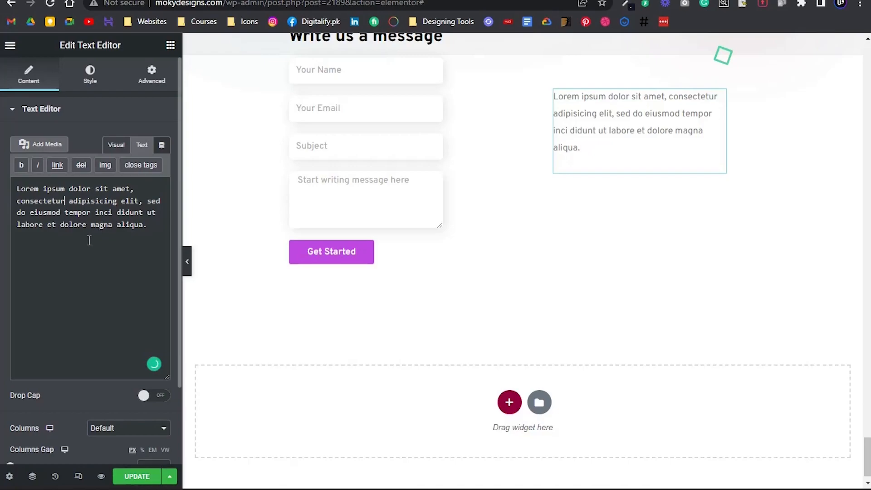
{"action": "type", "text": "</br>"}
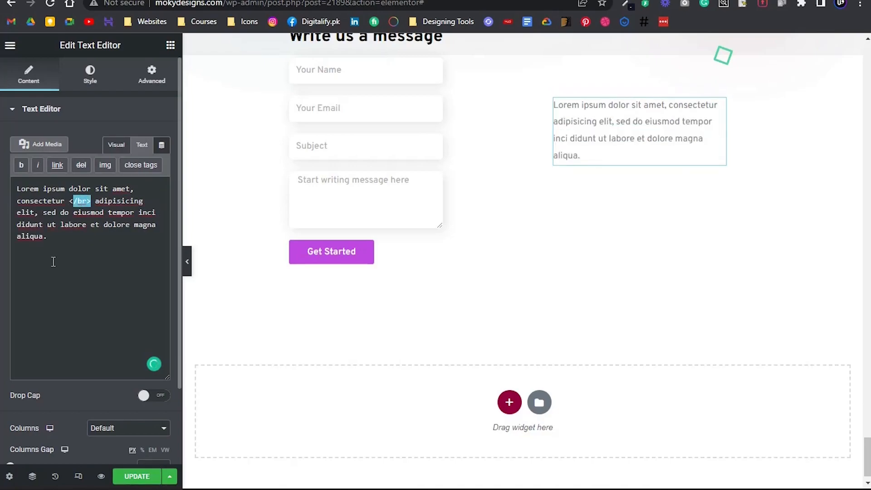
Insert a </br> line break after "inci" in the contact paragraph and compare the full-width section with the Photoshop design
{"action": "key", "text": "alt+Tab"}
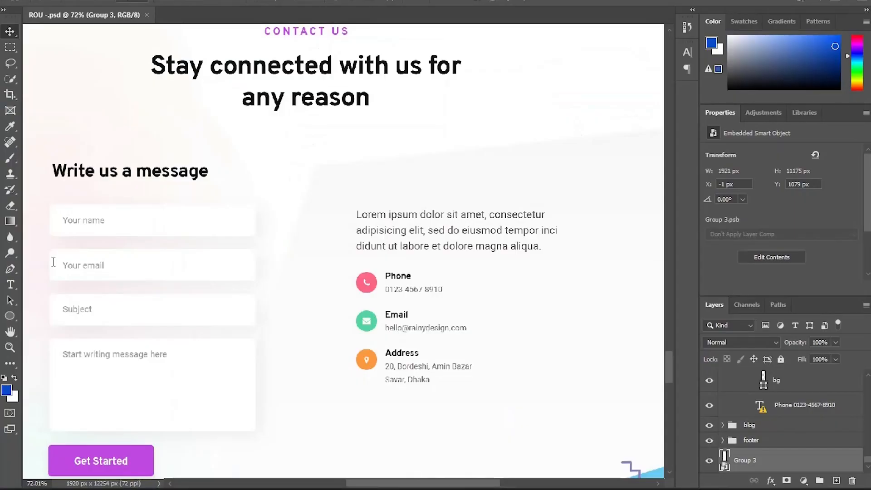
{"action": "key", "text": "alt+Tab"}
{"action": "key", "text": "Down"}
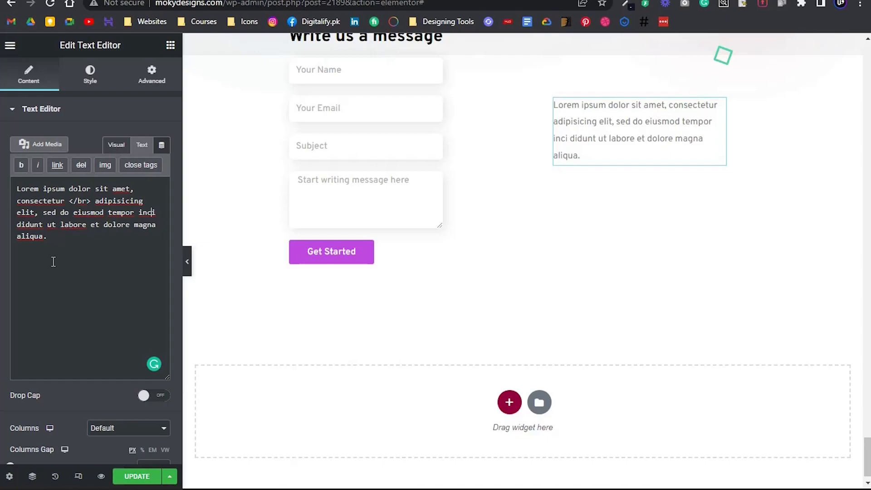
{"action": "type", "text": "</br>"}
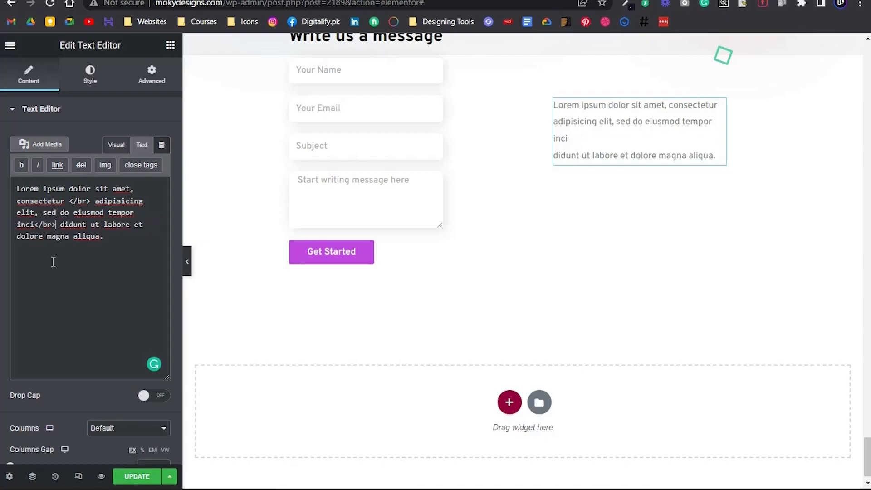
{"action": "left_click", "coordinate": [185, 263]}
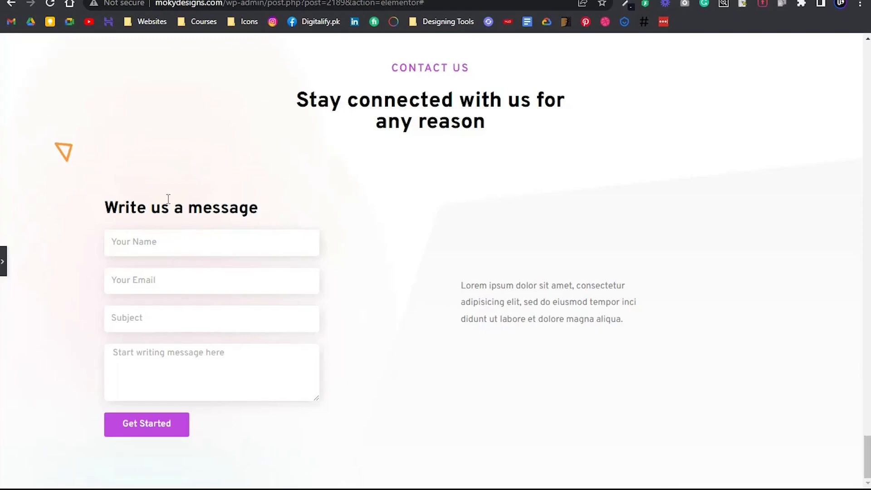
{"action": "key", "text": "alt+Tab"}
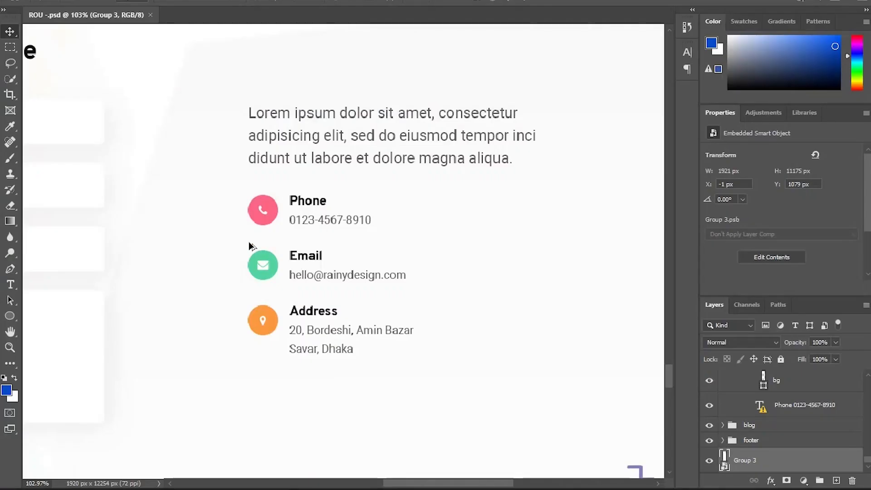
Add an Icon Box widget directly below the contact paragraph in the contact details column
{"action": "scroll", "coordinate": [261, 250], "scroll_direction": "up", "scroll_amount": 2}
{"action": "key", "text": "alt+Tab"}
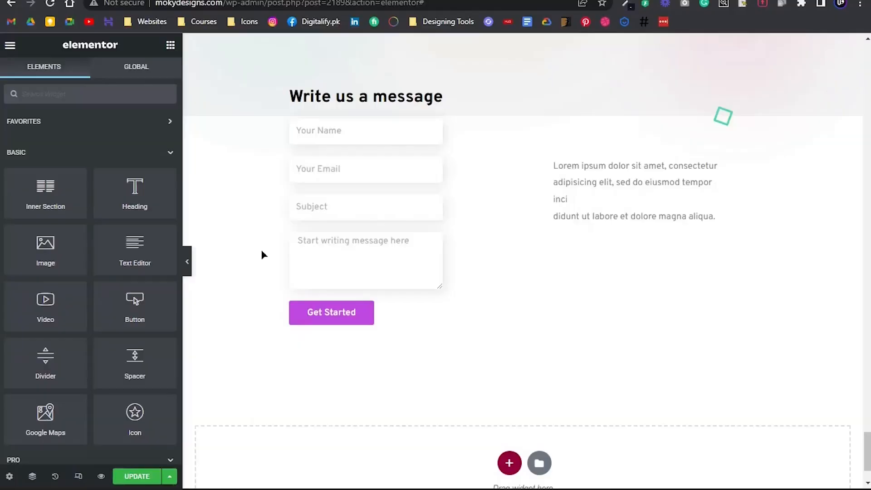
{"action": "left_click", "coordinate": [70, 89]}
{"action": "type", "text": "icon"}
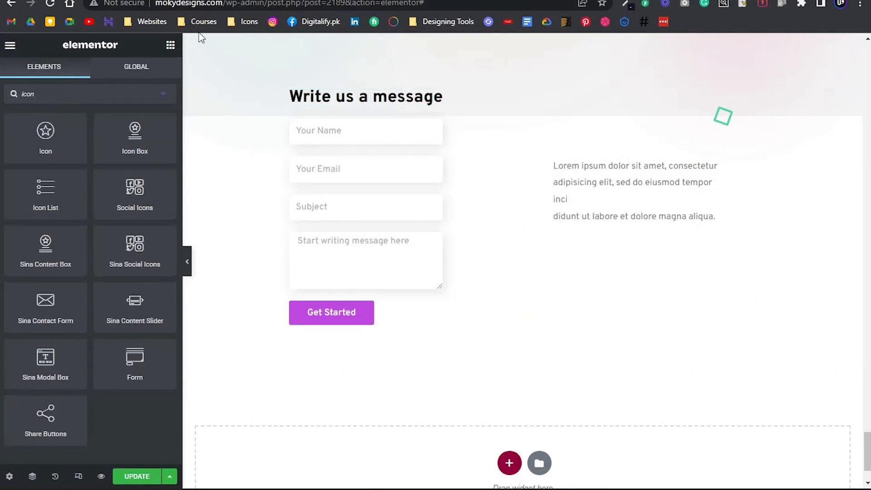
{"action": "left_click_drag", "start_coordinate": [135, 142], "coordinate": [617, 218]}
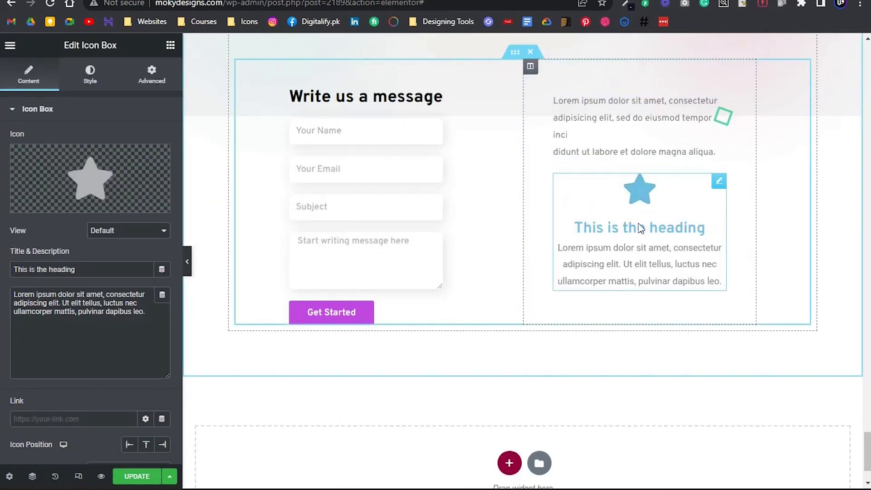
Set the icon box's view to Stacked and place its icon to the left of the text
{"action": "left_click", "coordinate": [144, 229]}
{"action": "left_click", "coordinate": [132, 255]}
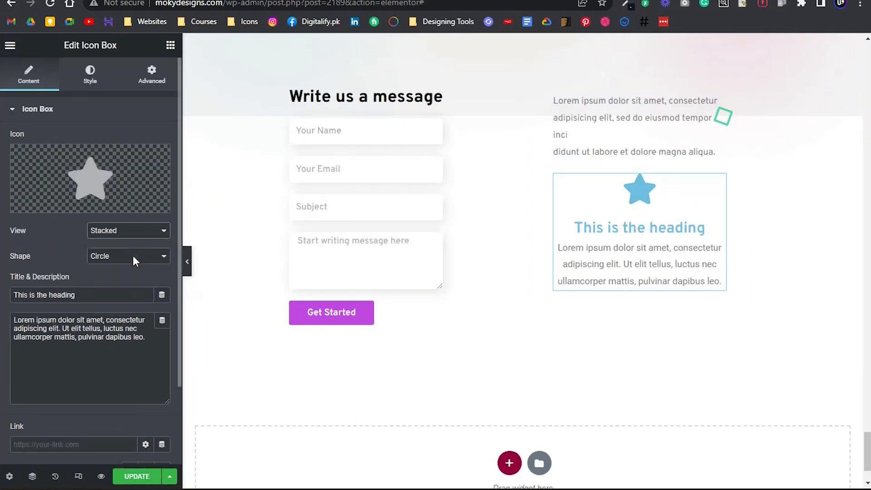
{"action": "scroll", "coordinate": [155, 261], "scroll_direction": "down", "scroll_amount": 3}
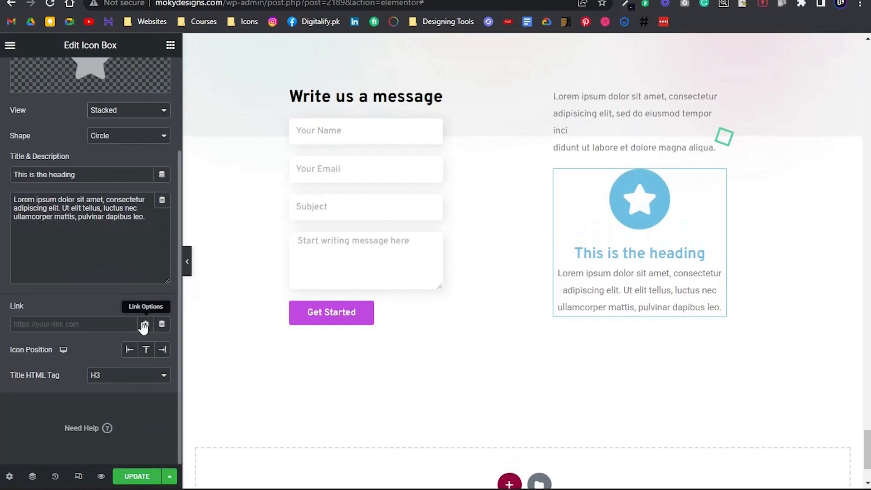
{"action": "left_click", "coordinate": [132, 351]}
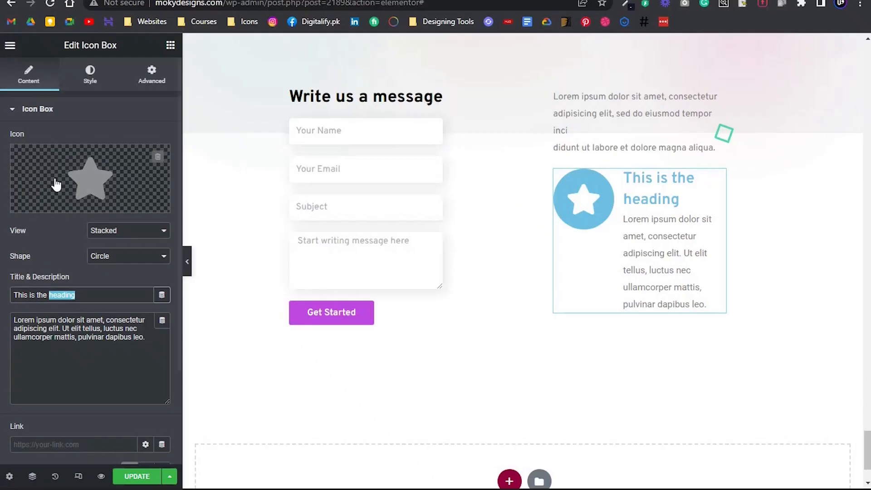
Replace the star in the icon box with the Phone alt icon from the icon library
{"action": "mouse_move", "coordinate": [54, 184]}
{"action": "left_click", "coordinate": [41, 209]}
{"action": "left_click", "coordinate": [327, 93]}
{"action": "type", "text": "phone"}
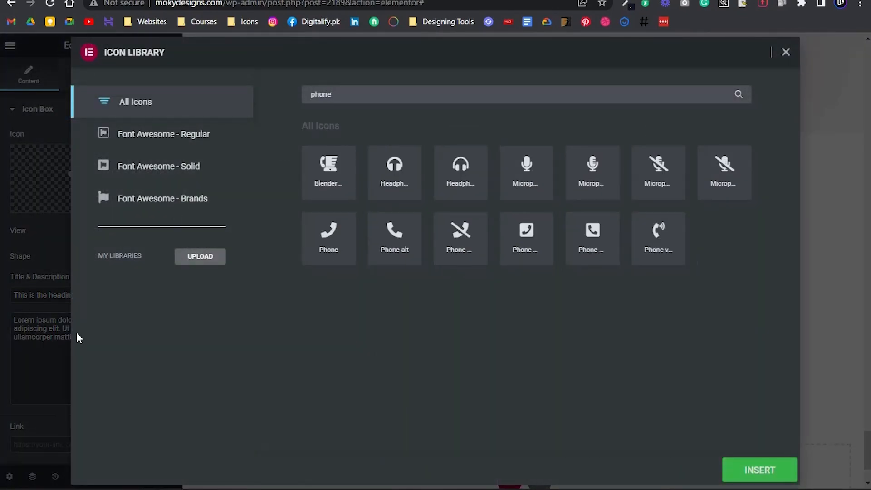
{"action": "left_click", "coordinate": [394, 231]}
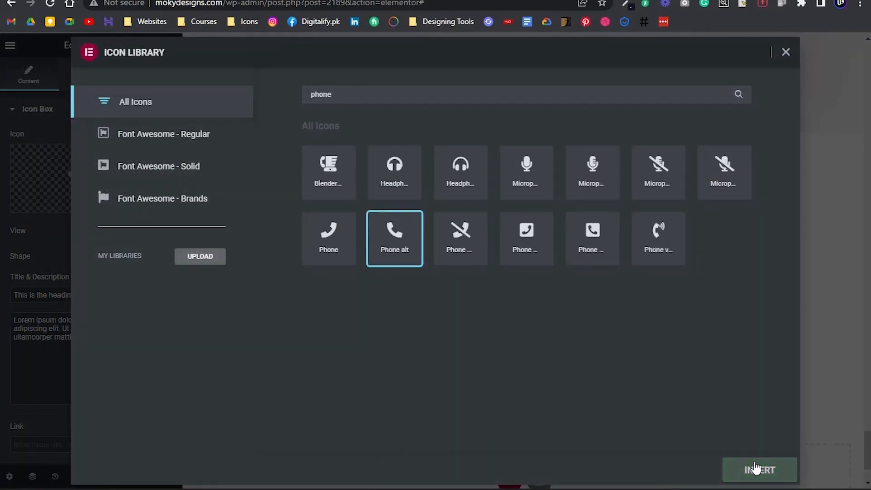
{"action": "left_click", "coordinate": [733, 469]}
Title the icon box "Phone" and replace its description with the phone number copied from the Photoshop text layer
{"action": "triple_click", "coordinate": [86, 296]}
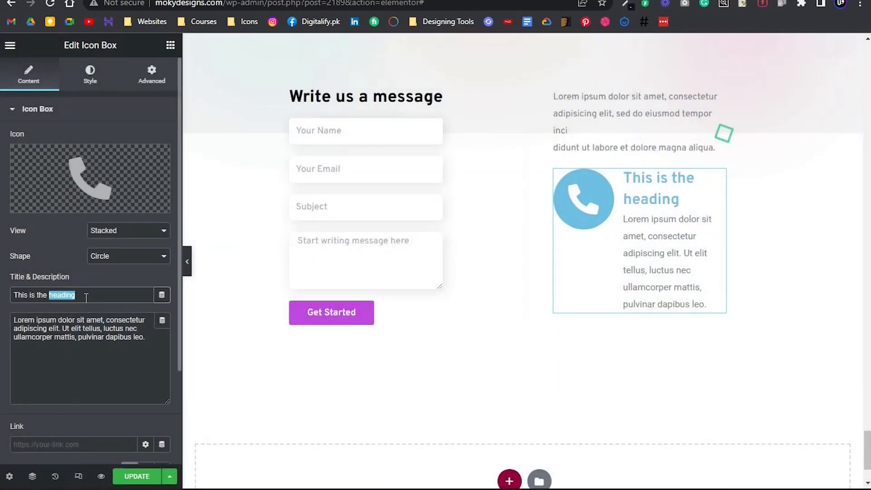
{"action": "type", "text": "Phone"}
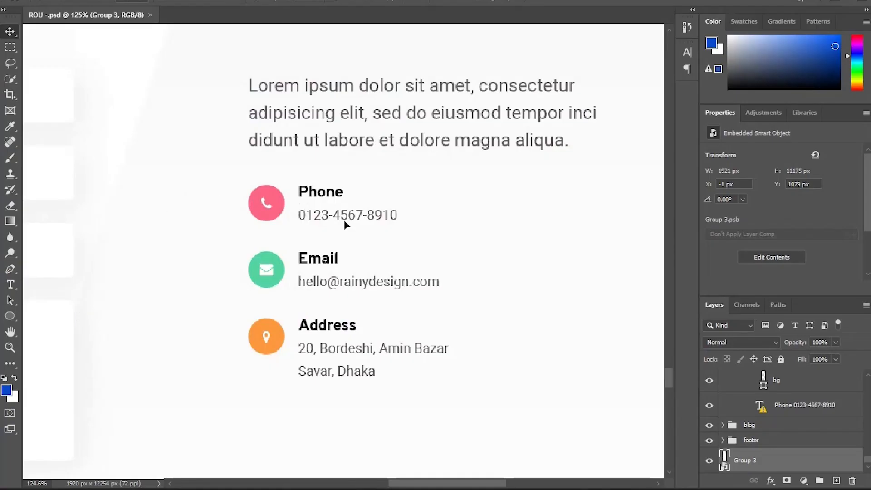
{"action": "double_click", "coordinate": [761, 405]}
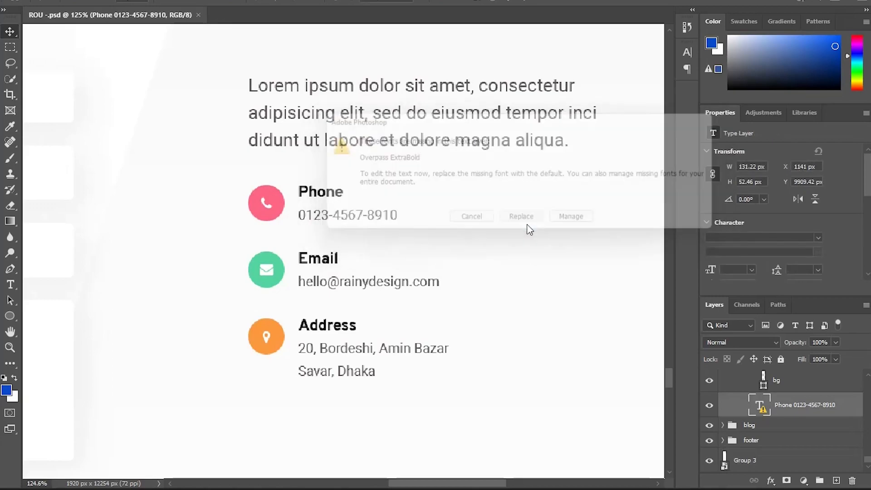
{"action": "left_click", "coordinate": [524, 218]}
{"action": "left_click_drag", "start_coordinate": [398, 216], "coordinate": [266, 214]}
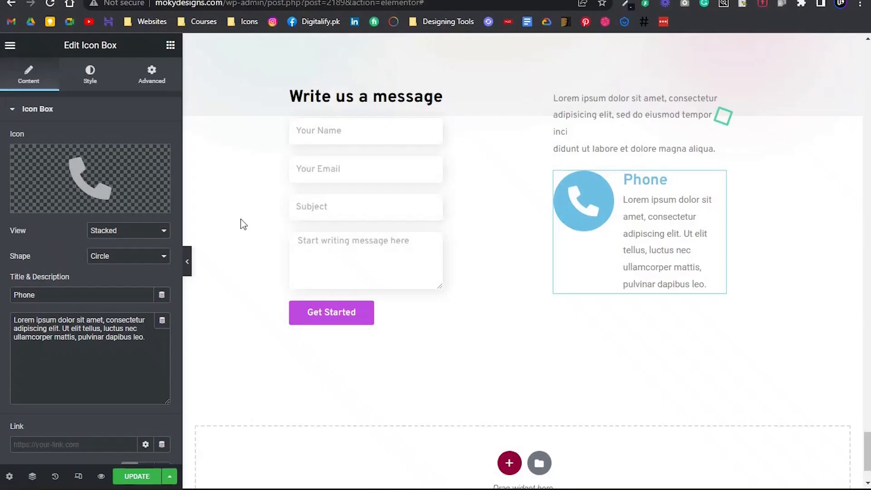
{"action": "left_click_drag", "start_coordinate": [145, 338], "coordinate": [117, 288]}
{"action": "key", "text": "ctrl+v"}
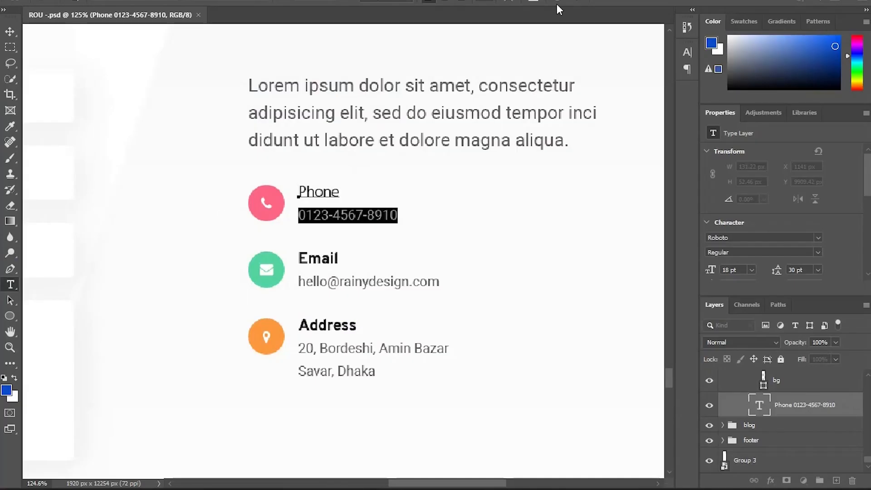
{"action": "left_click", "coordinate": [563, 1]}
{"action": "key", "text": "v"}
Copy the phone circle's fill colour fe6686 from the Photoshop design and apply it as the icon's primary colour
{"action": "scroll", "coordinate": [261, 191], "scroll_direction": "up", "scroll_amount": 5}
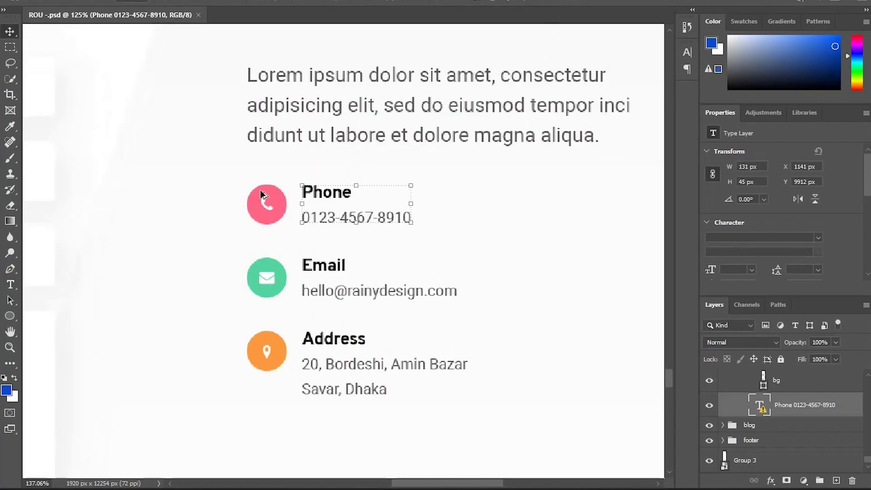
{"action": "left_click", "coordinate": [255, 210]}
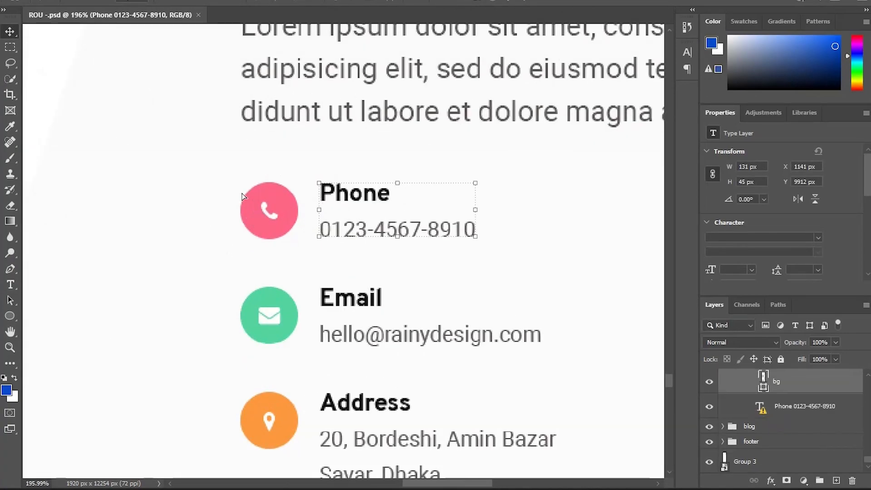
{"action": "left_click", "coordinate": [744, 238]}
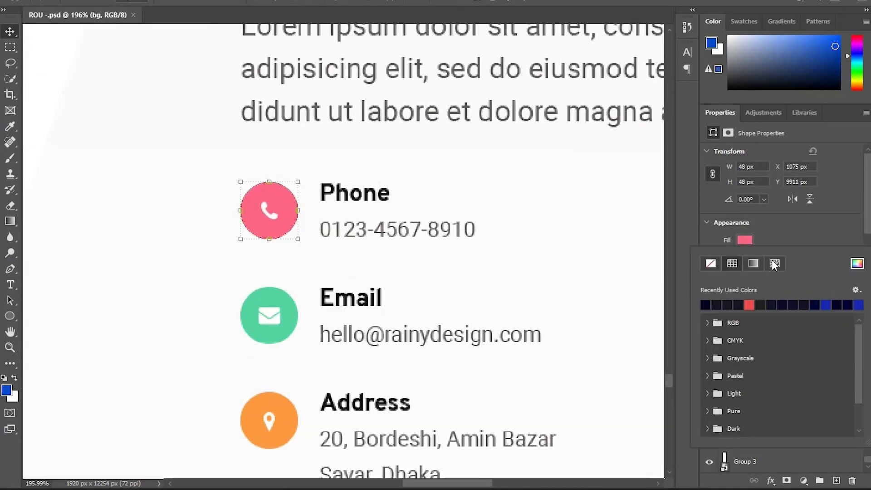
{"action": "left_click", "coordinate": [859, 268]}
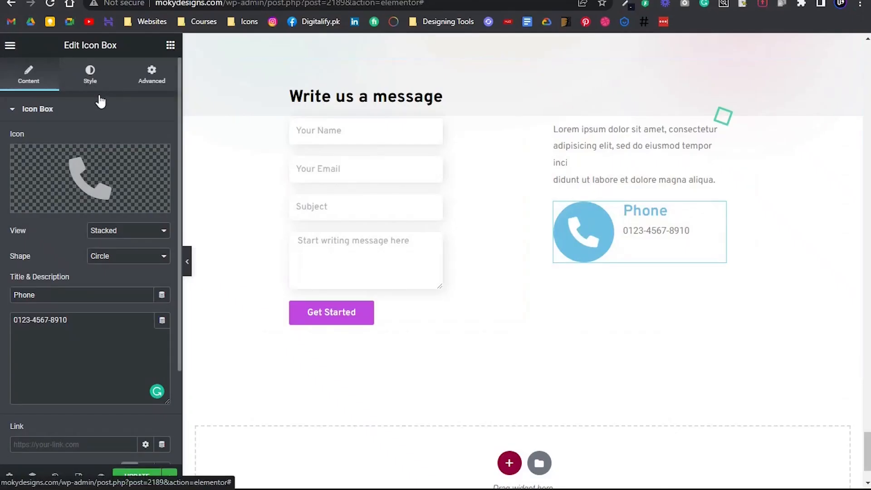
{"action": "left_click", "coordinate": [91, 74]}
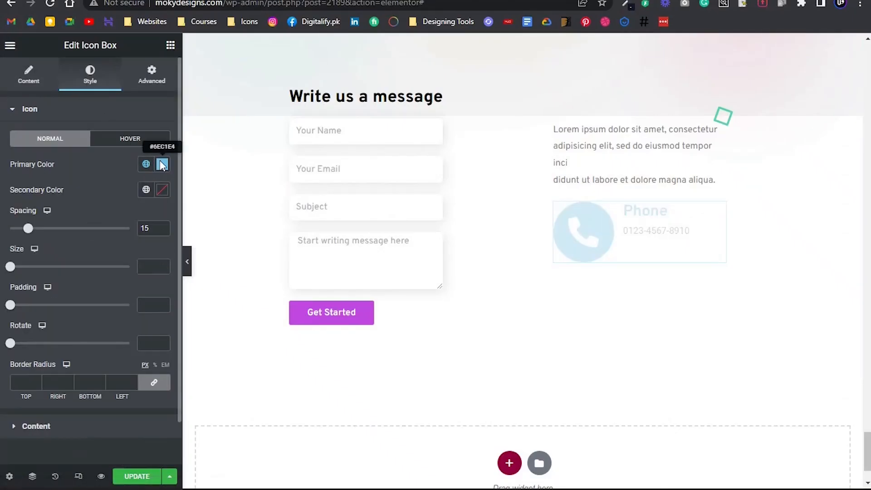
{"action": "left_click", "coordinate": [162, 164]}
{"action": "type", "text": "fe6686"}
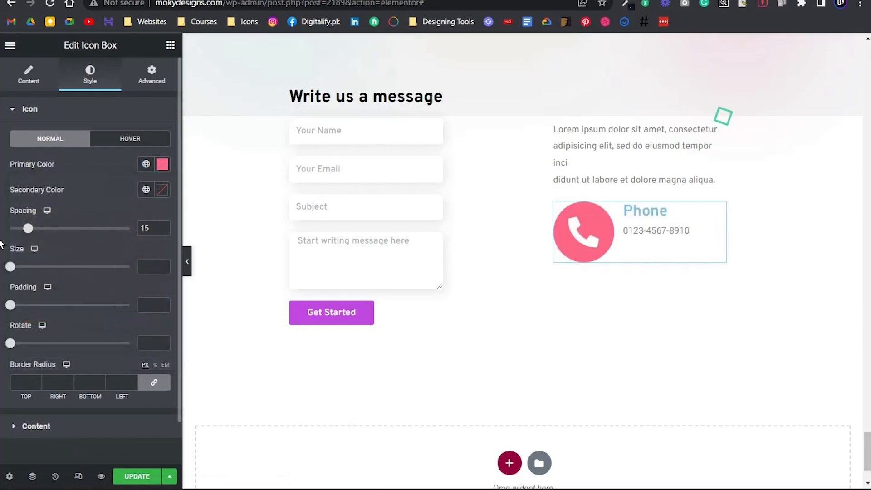
Set the phone icon's size to 15 and its padding to 13
{"action": "left_click_drag", "start_coordinate": [11, 268], "coordinate": [19, 267]}
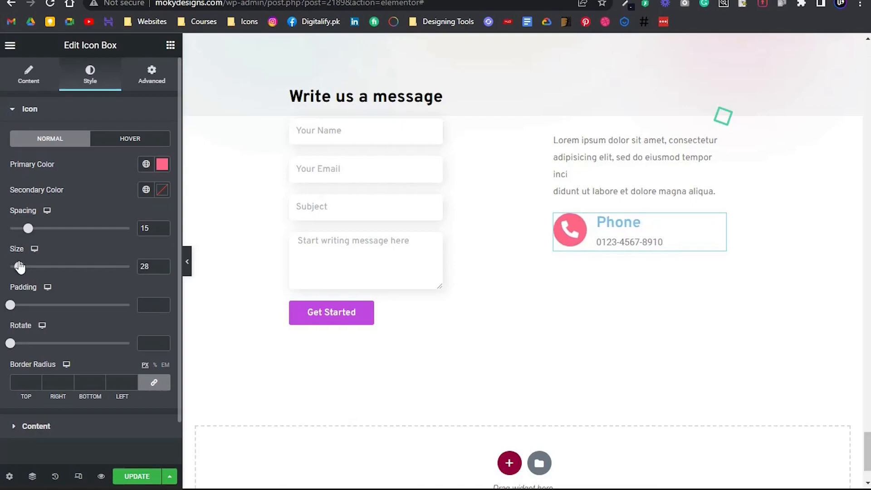
{"action": "left_click_drag", "start_coordinate": [16, 306], "coordinate": [33, 304]}
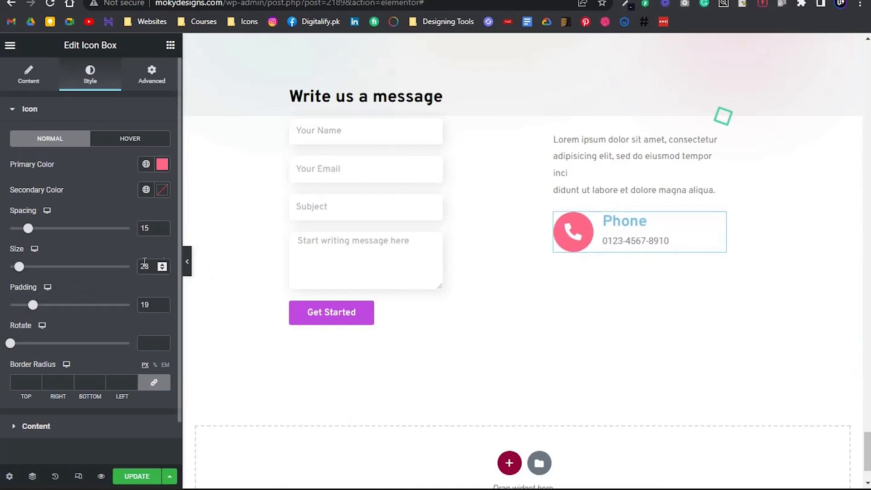
{"action": "type", "text": "15"}
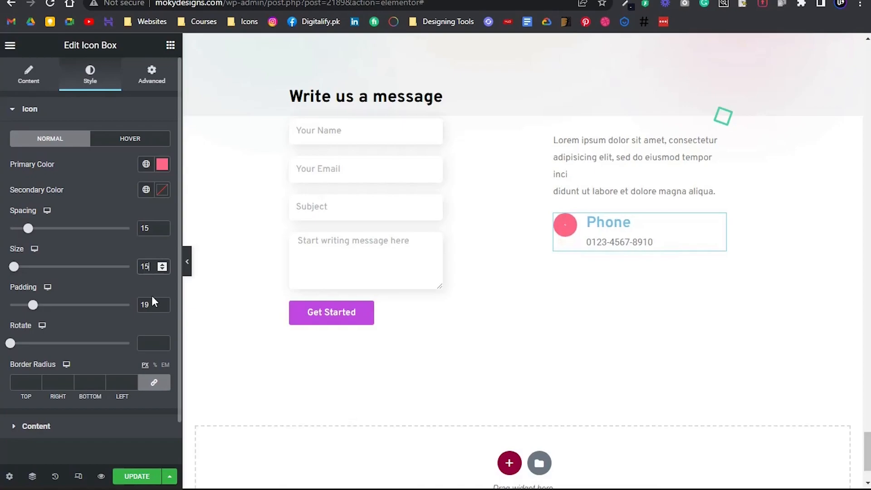
{"action": "double_click", "coordinate": [145, 305]}
{"action": "type", "text": "13"}
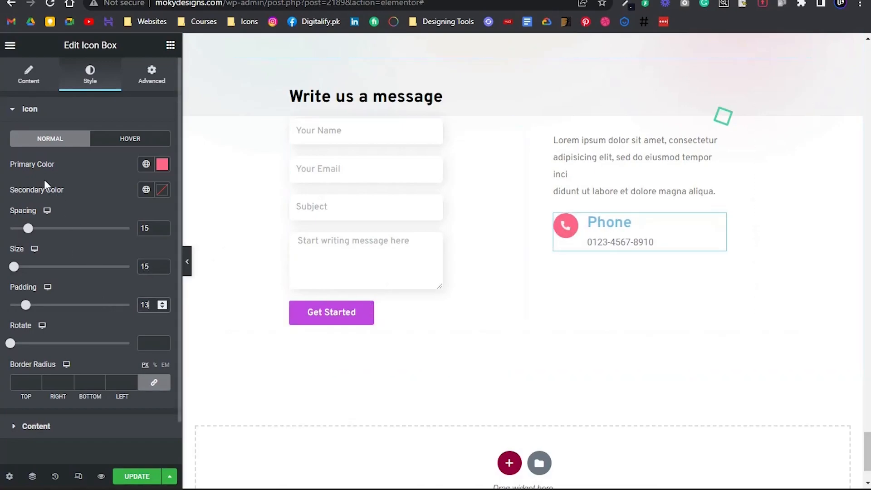
Set the phone icon's secondary colour to white for the hover state
{"action": "left_click", "coordinate": [116, 138]}
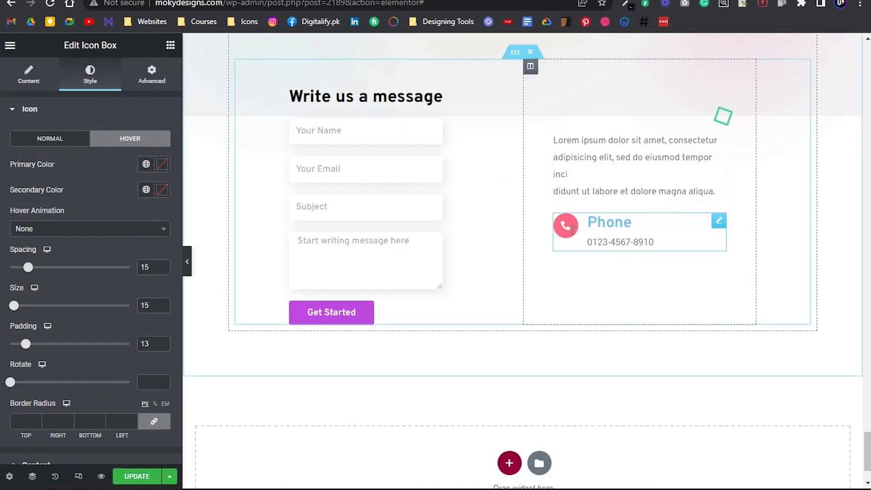
{"action": "left_click", "coordinate": [162, 189]}
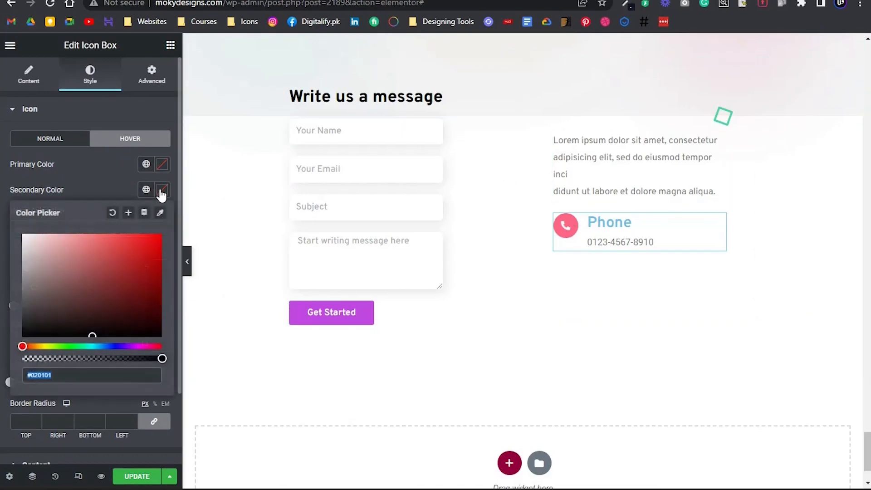
{"action": "left_click_drag", "start_coordinate": [104, 271], "coordinate": [1, 194]}
{"action": "left_click", "coordinate": [1, 194]}
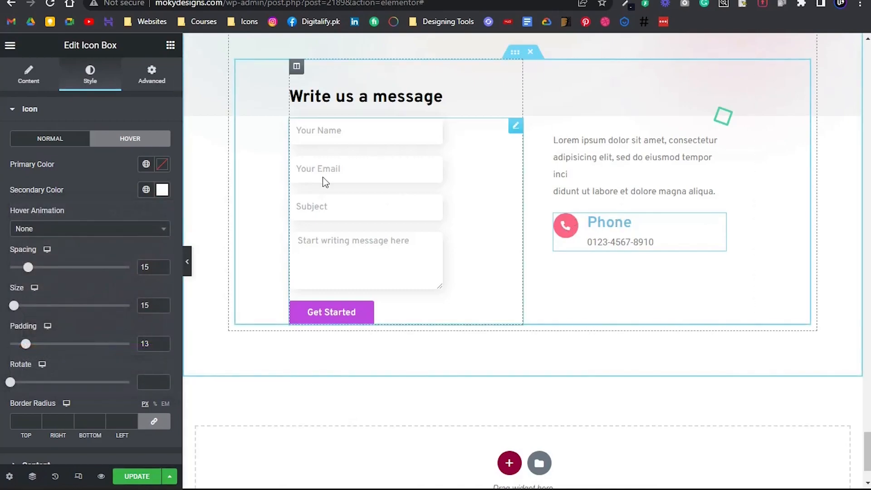
Set the Phone title's colour to black, #000000
{"action": "left_click", "coordinate": [83, 143]}
{"action": "scroll", "coordinate": [69, 206], "scroll_direction": "down", "scroll_amount": 1}
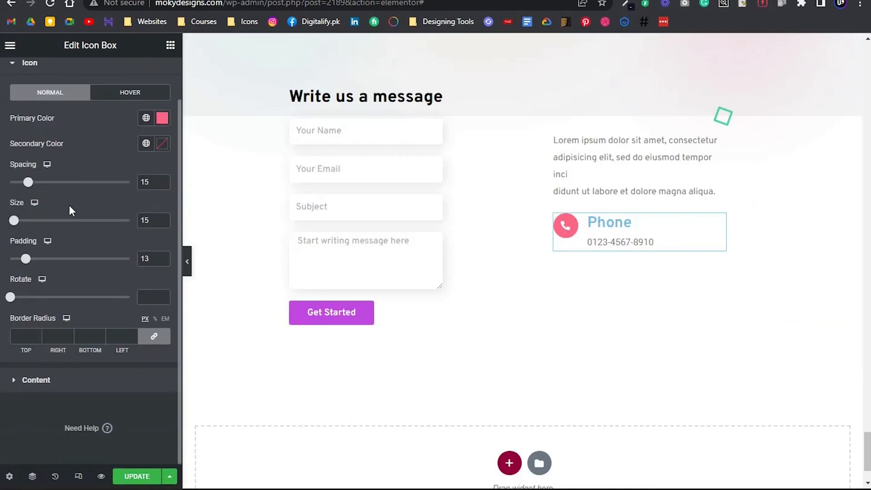
{"action": "left_click", "coordinate": [63, 380]}
{"action": "left_click", "coordinate": [162, 284]}
{"action": "left_click", "coordinate": [24, 214]}
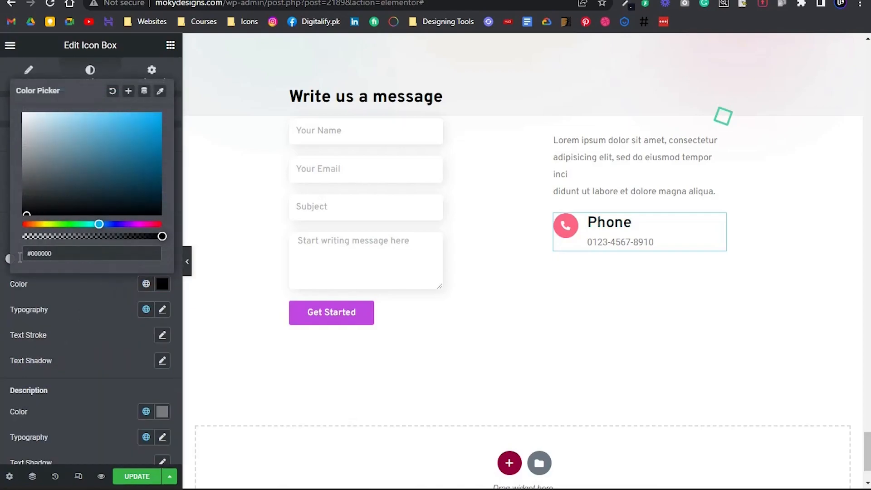
{"action": "left_click", "coordinate": [112, 303]}
Set the Phone title's font size to 21 px and choose its font weight
{"action": "left_click", "coordinate": [162, 310]}
{"action": "scroll", "coordinate": [108, 300], "scroll_direction": "down", "scroll_amount": 4}
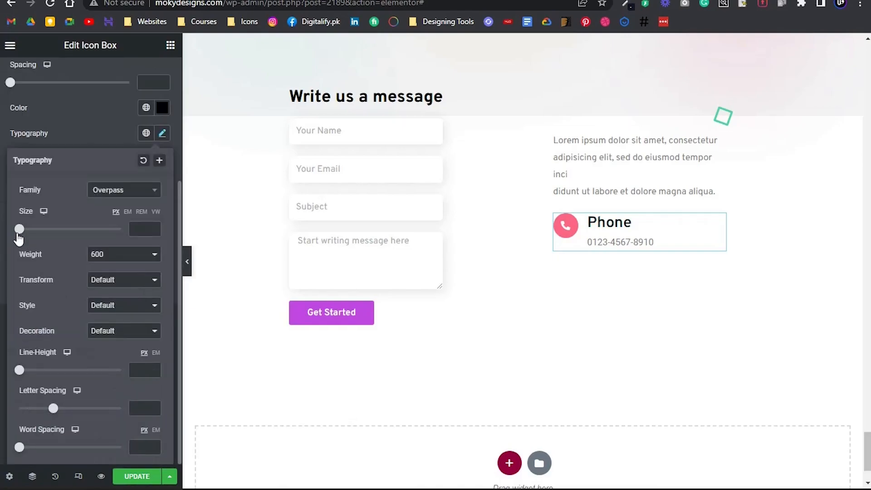
{"action": "left_click_drag", "start_coordinate": [18, 233], "coordinate": [31, 230]}
{"action": "left_click", "coordinate": [153, 231]}
{"action": "left_click", "coordinate": [154, 231]}
{"action": "left_click", "coordinate": [153, 231]}
{"action": "left_click", "coordinate": [153, 231]}
{"action": "left_click", "coordinate": [154, 231]}
{"action": "left_click", "coordinate": [136, 252]}
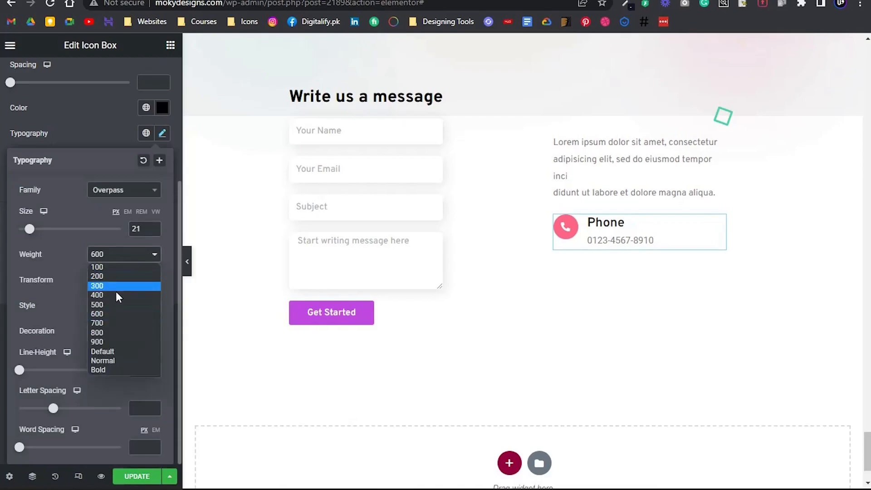
{"action": "left_click", "coordinate": [104, 320]}
{"action": "left_click", "coordinate": [2, 200]}
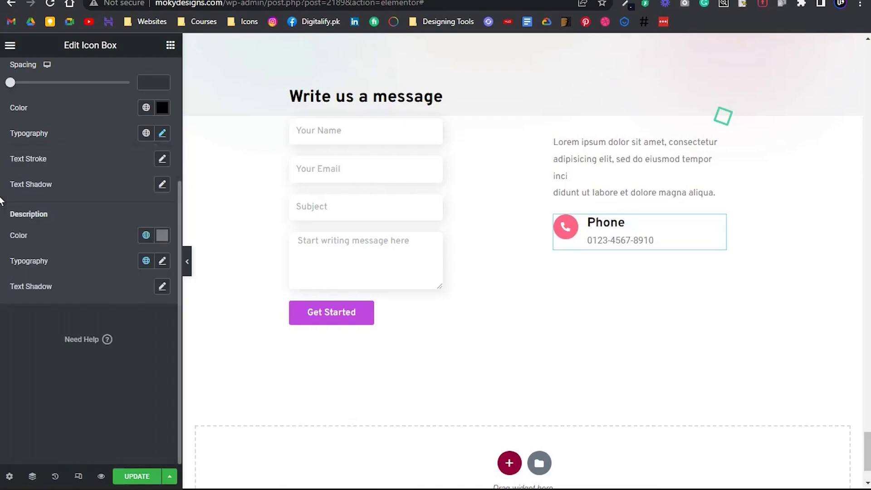
Apply the global font ROU - Primary Fonts to the icon box description
{"action": "left_click", "coordinate": [162, 261]}
{"action": "left_click", "coordinate": [145, 226]}
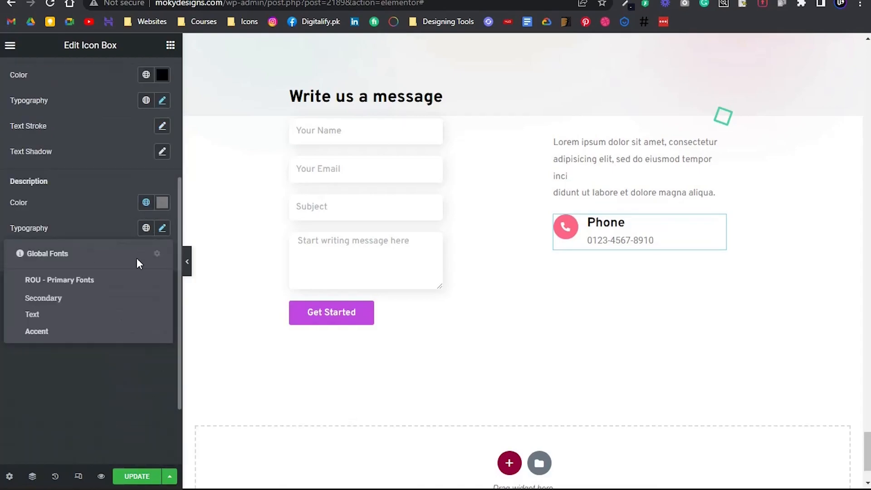
{"action": "left_click", "coordinate": [111, 279]}
Set the icon box description's font size to 15 px
{"action": "left_click", "coordinate": [162, 350]}
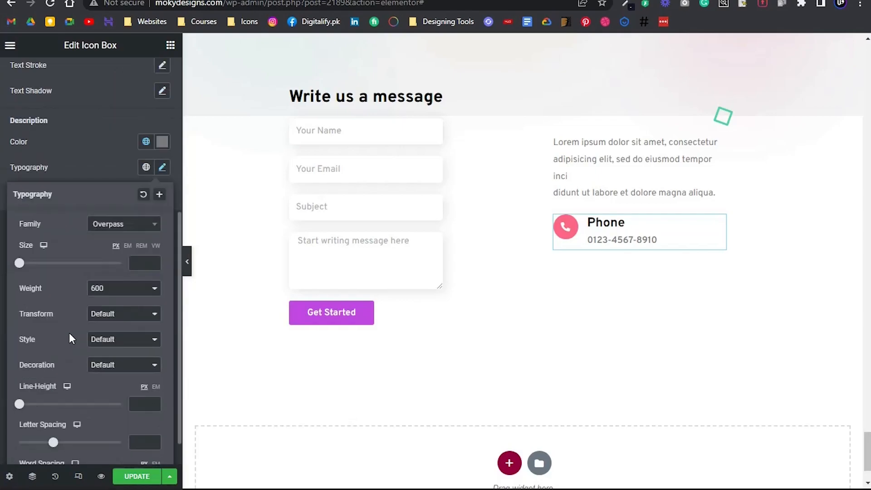
{"action": "left_click", "coordinate": [154, 262]}
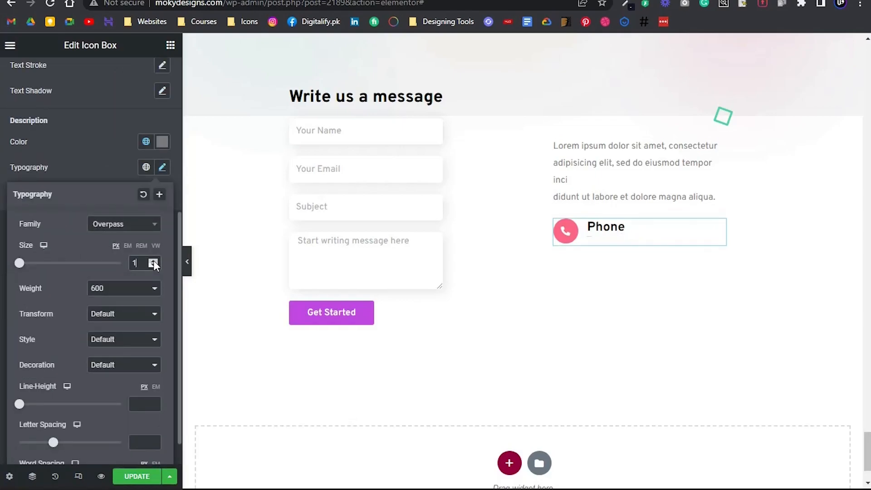
{"action": "left_click", "coordinate": [154, 261]}
{"action": "left_click", "coordinate": [154, 262]}
{"action": "left_click", "coordinate": [155, 260]}
{"action": "left_click", "coordinate": [154, 261]}
{"action": "left_click", "coordinate": [155, 260]}
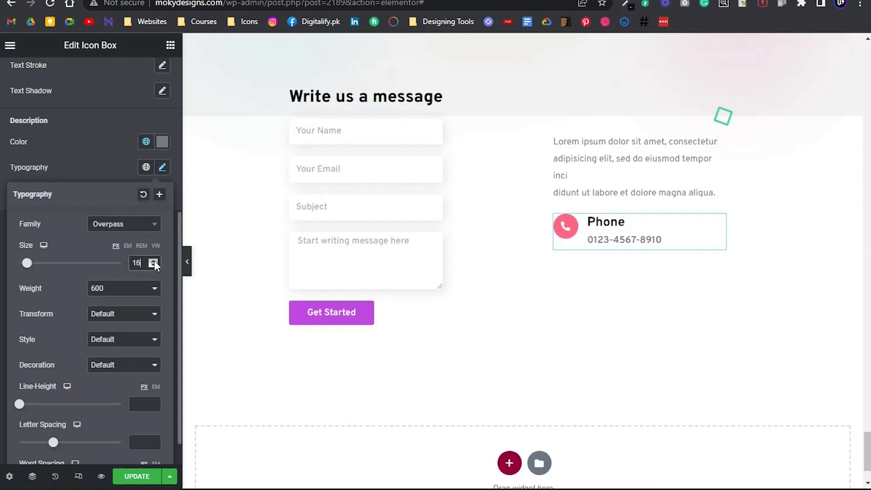
{"action": "left_click", "coordinate": [154, 264]}
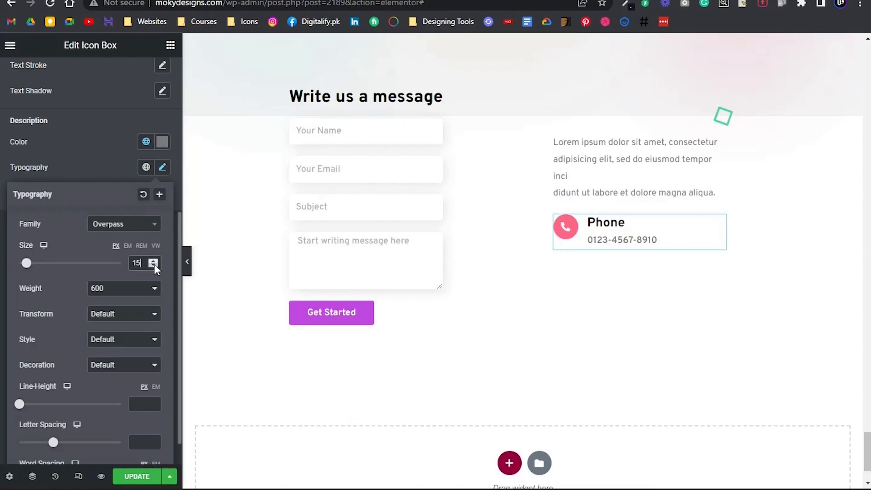
Choose the font weight for the Phone icon box's description
{"action": "left_click", "coordinate": [133, 290]}
{"action": "left_click", "coordinate": [99, 340]}
{"action": "left_click", "coordinate": [3, 294]}
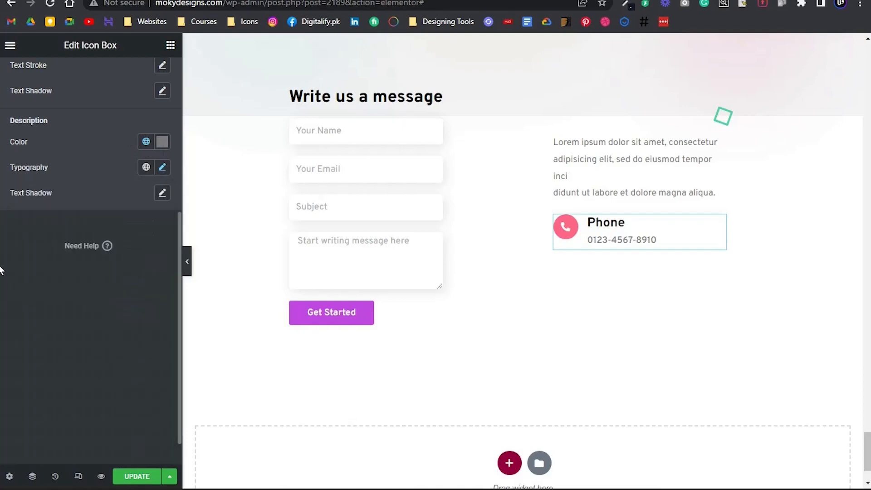
Set the Phone icon box's vertical alignment to Middle
{"action": "scroll", "coordinate": [15, 198], "scroll_direction": "up", "scroll_amount": 3}
{"action": "scroll", "coordinate": [44, 161], "scroll_direction": "up", "scroll_amount": 3}
{"action": "left_click", "coordinate": [123, 195]}
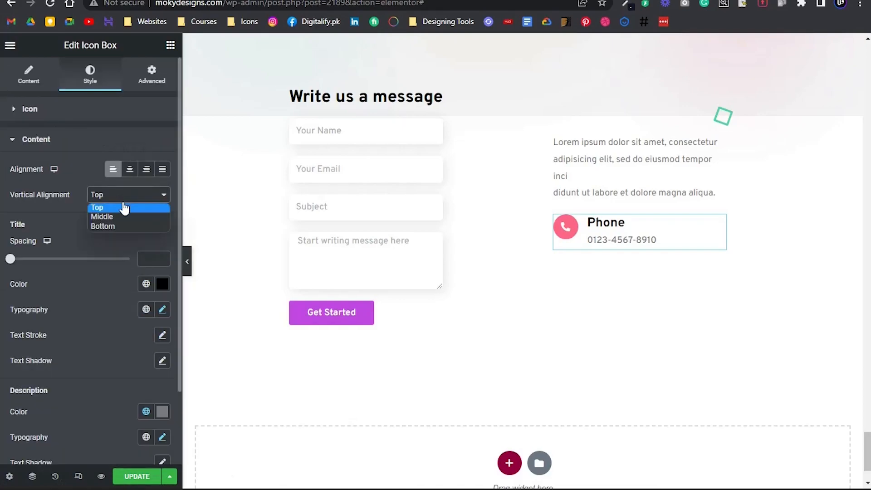
{"action": "left_click", "coordinate": [129, 217]}
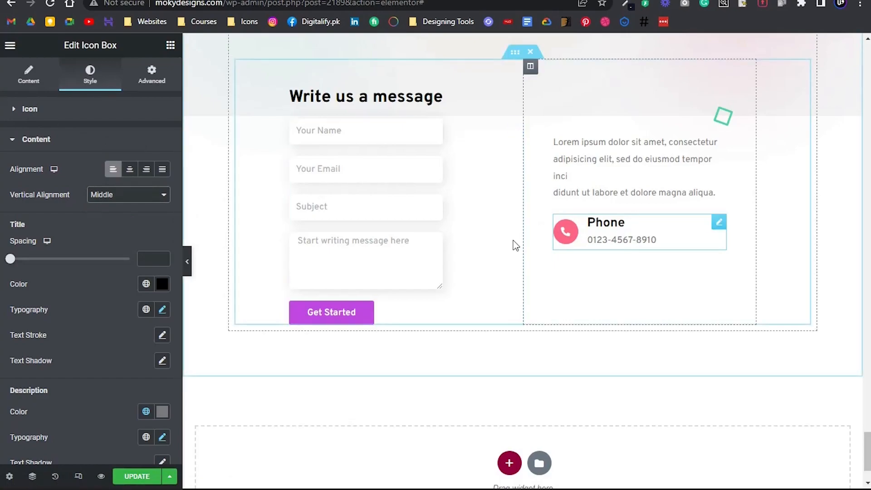
Preview the Contact Us section at full width to check the Phone icon box's size and alignment
{"action": "scroll", "coordinate": [190, 276], "scroll_direction": "up", "scroll_amount": 2}
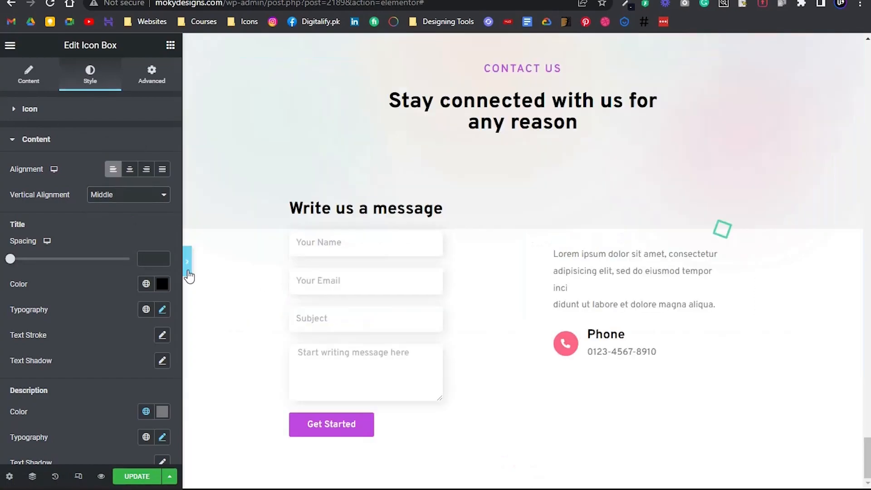
{"action": "left_click", "coordinate": [188, 262]}
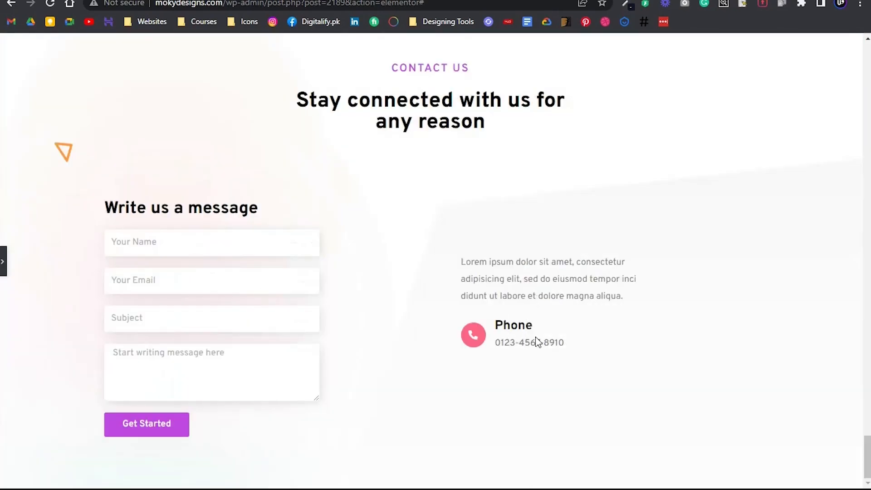
{"action": "scroll", "coordinate": [503, 273], "scroll_direction": "down", "scroll_amount": 4}
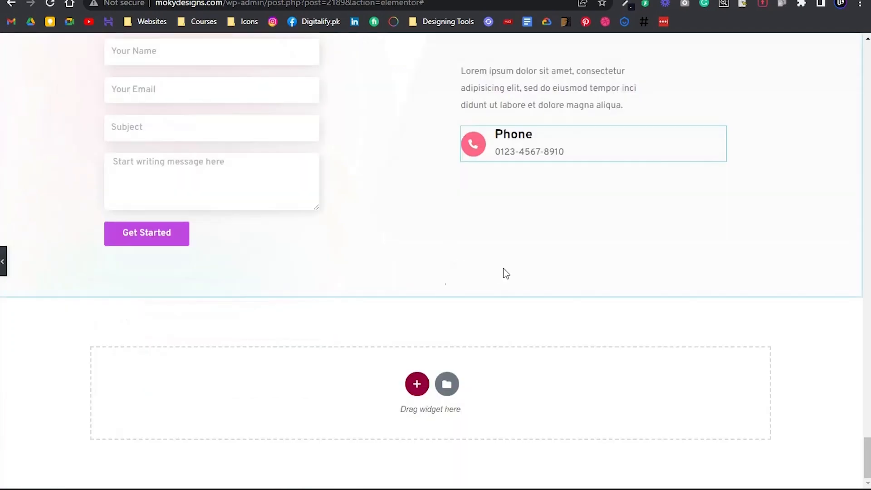
{"action": "scroll", "coordinate": [115, 211], "scroll_direction": "down", "scroll_amount": 3}
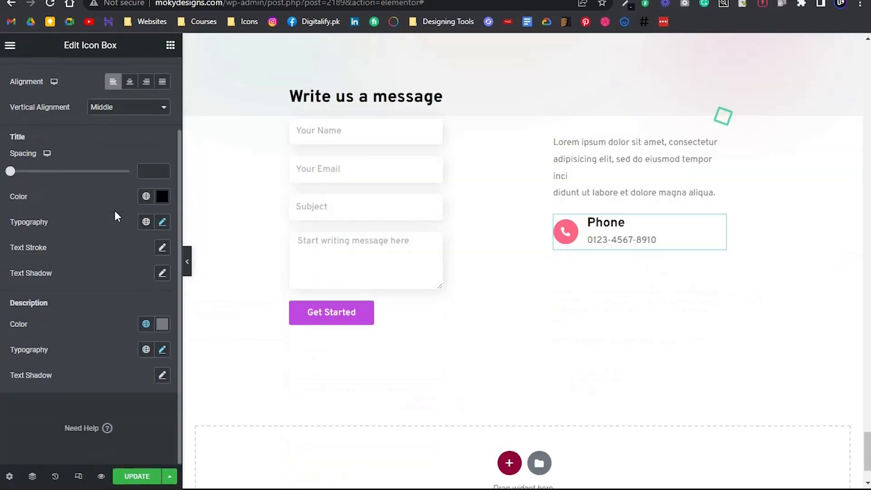
Reduce the font size of the Phone icon box's title
{"action": "left_click", "coordinate": [162, 222]}
{"action": "left_click", "coordinate": [155, 320]}
{"action": "left_click", "coordinate": [154, 319]}
{"action": "left_click", "coordinate": [154, 319]}
{"action": "left_click", "coordinate": [83, 232]}
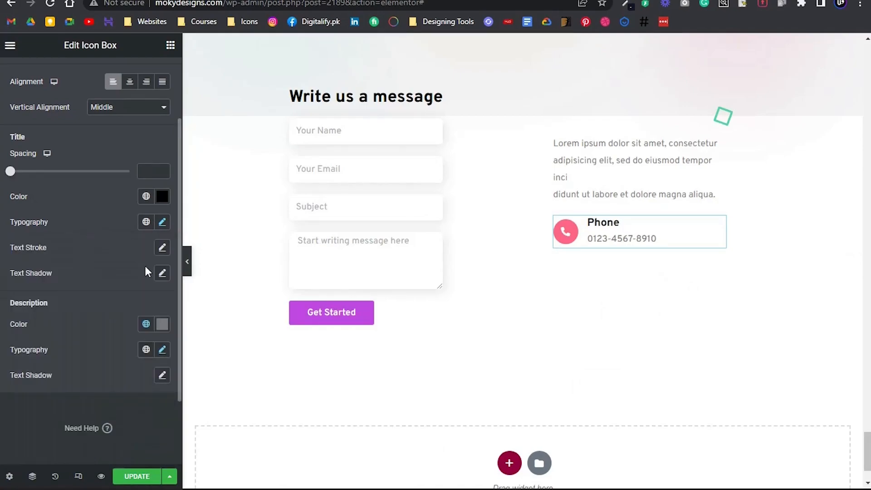
Set the Phone icon box description's font size to 13 px and the title spacing to 0
{"action": "left_click", "coordinate": [162, 350]}
{"action": "left_click", "coordinate": [151, 446]}
{"action": "left_click", "coordinate": [151, 447]}
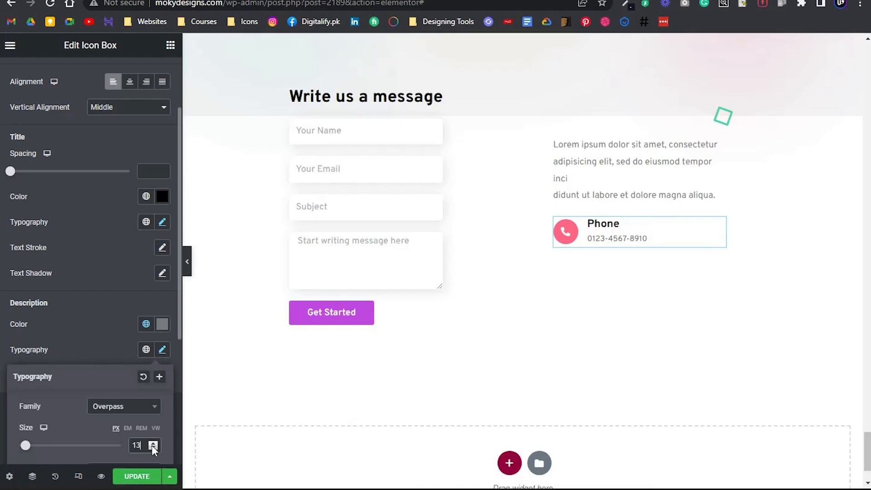
{"action": "left_click", "coordinate": [125, 271]}
Compare the full-width preview of the Phone icon box with the contact details in the Photoshop design
{"action": "scroll", "coordinate": [188, 265], "scroll_direction": "up", "scroll_amount": 2}
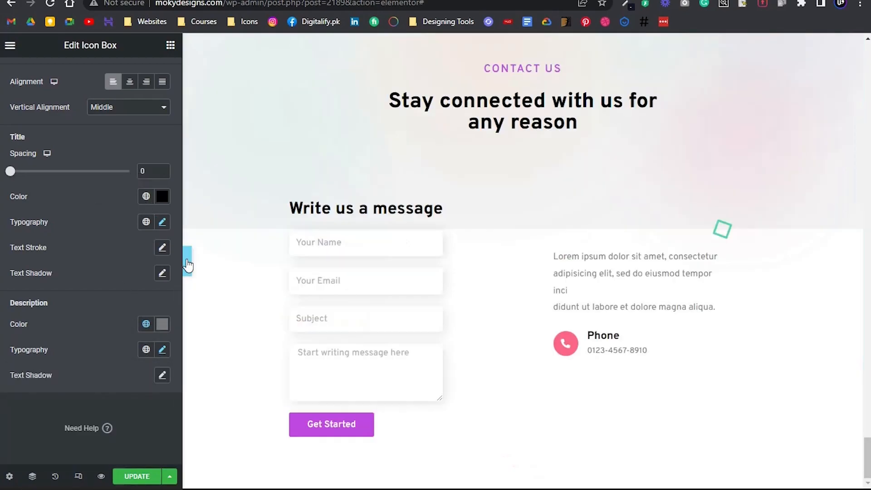
{"action": "left_click", "coordinate": [188, 261]}
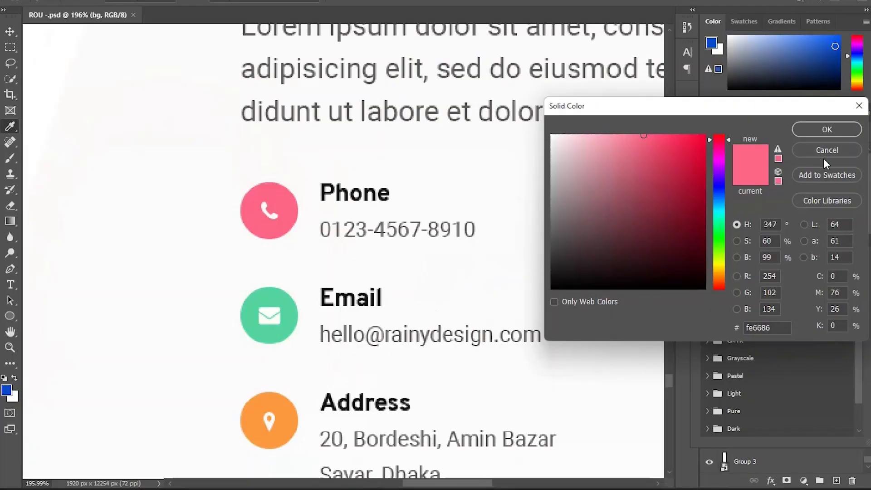
{"action": "left_click", "coordinate": [819, 151]}
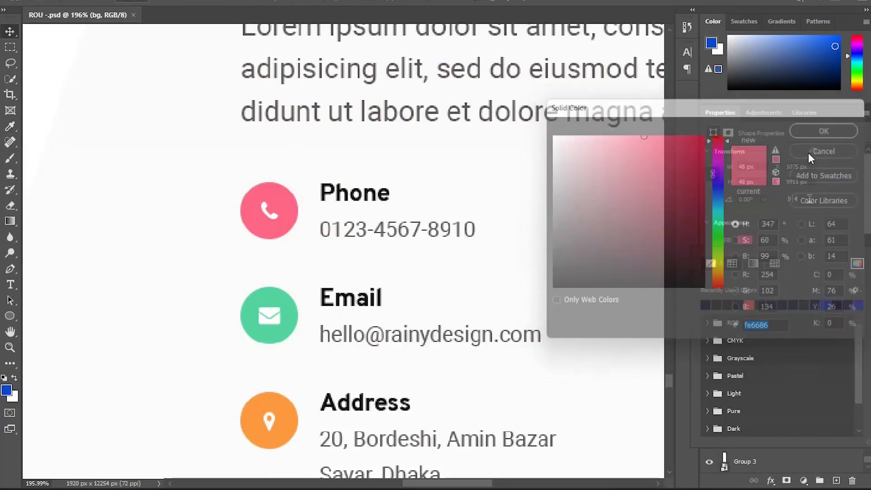
{"action": "scroll", "coordinate": [422, 230], "scroll_direction": "down", "scroll_amount": 3}
{"action": "left_click_drag", "start_coordinate": [430, 257], "coordinate": [360, 249]}
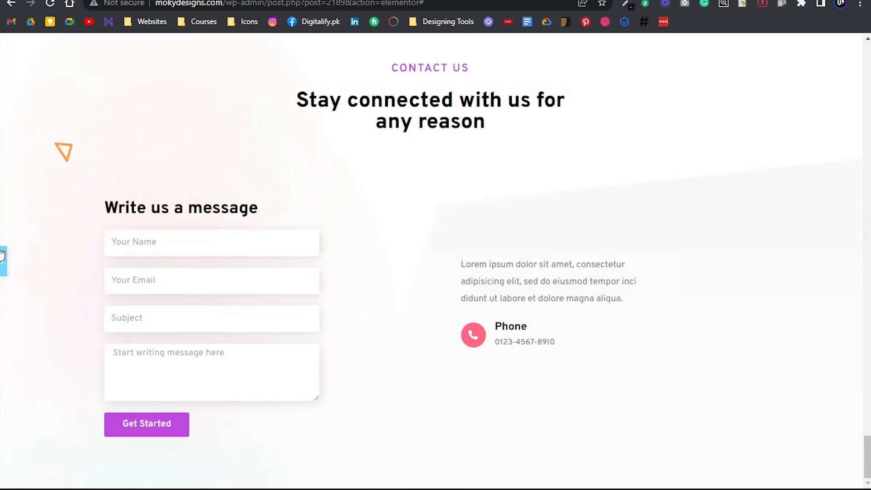
{"action": "scroll", "coordinate": [2, 255], "scroll_direction": "down", "scroll_amount": 4}
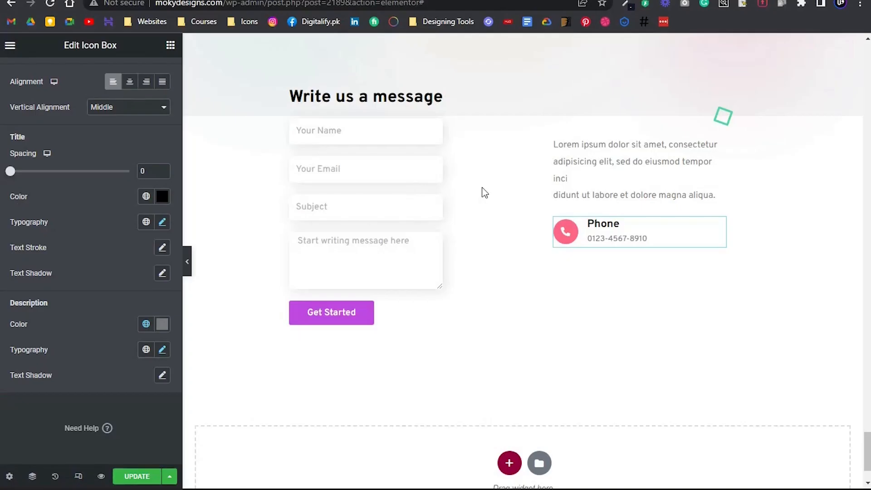
Set the bottom padding of the Lorem ipsum paragraph above the Phone icon box to 30 px
{"action": "scroll", "coordinate": [606, 288], "scroll_direction": "up", "scroll_amount": 3}
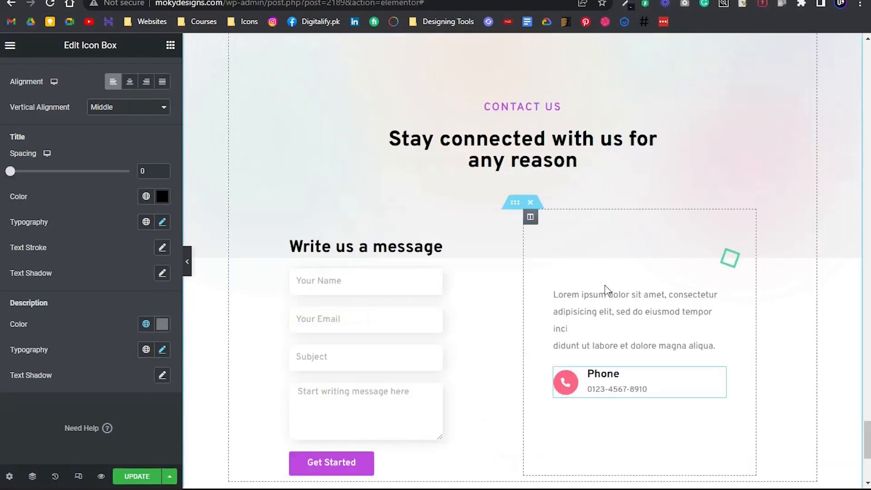
{"action": "scroll", "coordinate": [599, 312], "scroll_direction": "down", "scroll_amount": 3}
{"action": "left_click", "coordinate": [614, 189]}
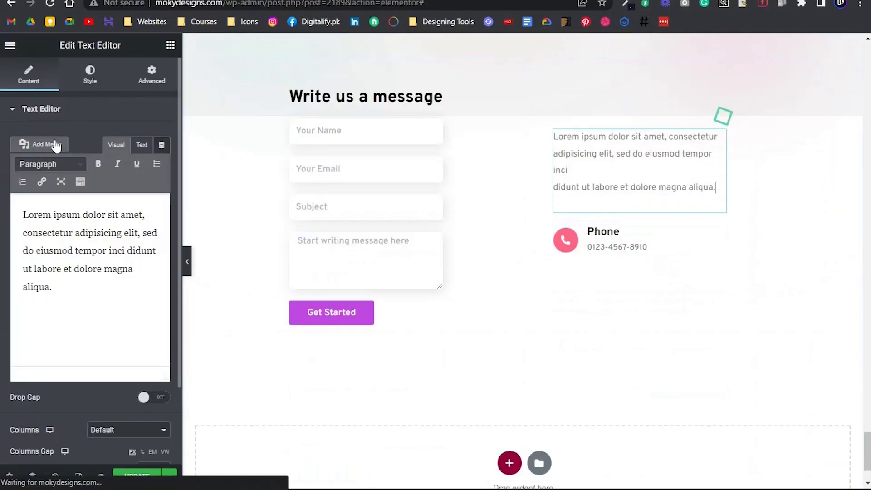
{"action": "left_click", "coordinate": [91, 84]}
{"action": "left_click", "coordinate": [149, 83]}
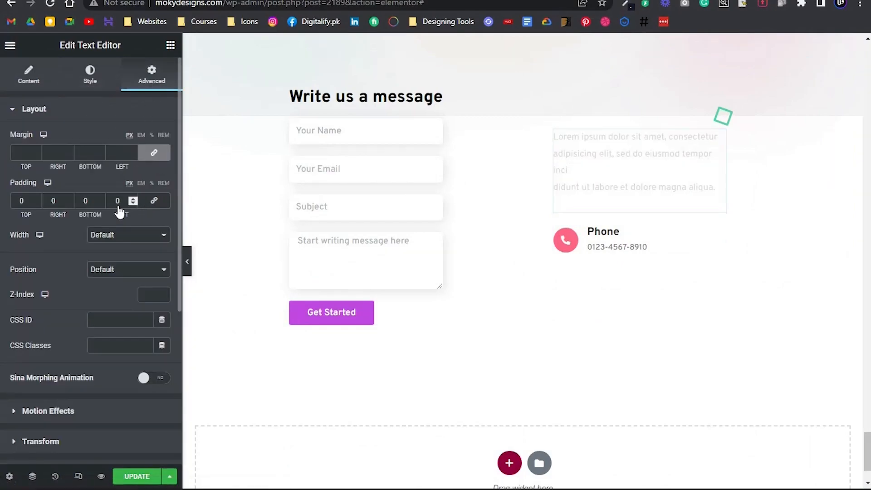
{"action": "type", "text": "30"}
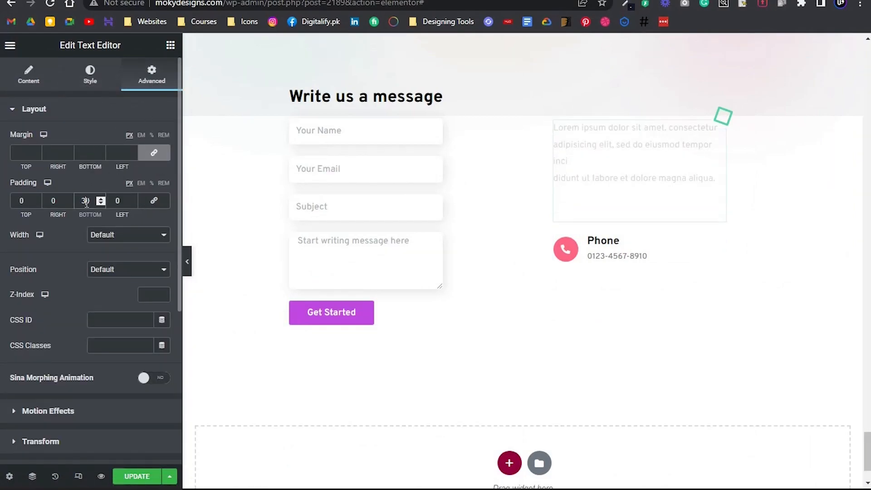
Duplicate the Phone icon box twice to make three stacked contact entries
{"action": "left_click", "coordinate": [625, 245]}
{"action": "right_click", "coordinate": [720, 235]}
{"action": "left_click", "coordinate": [754, 275]}
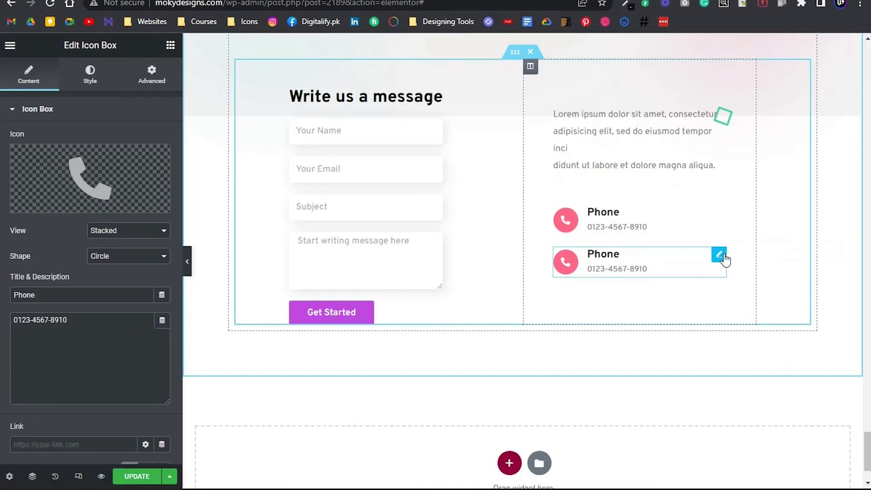
{"action": "right_click", "coordinate": [724, 254]}
{"action": "left_click", "coordinate": [751, 290]}
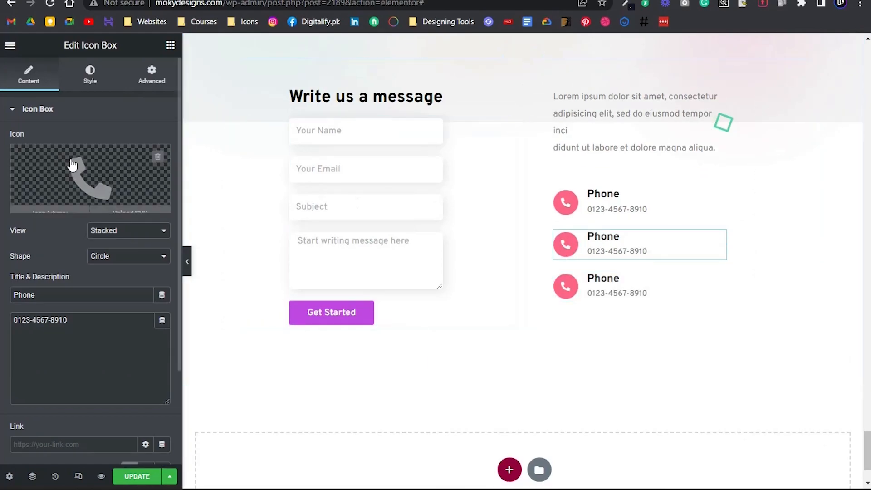
Replace the second icon box's phone icon with the solid Envelope icon from the icon library
{"action": "left_click", "coordinate": [50, 204]}
{"action": "left_click", "coordinate": [380, 94]}
{"action": "type", "text": "email"}
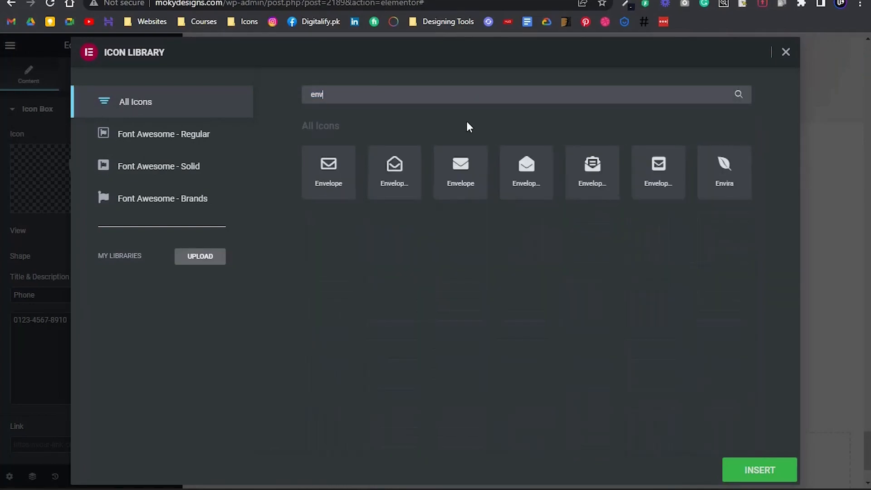
{"action": "left_click", "coordinate": [460, 182]}
{"action": "left_click", "coordinate": [737, 472]}
Set the second icon box's primary colour to the green of the design's Email icon
{"action": "left_click", "coordinate": [88, 77]}
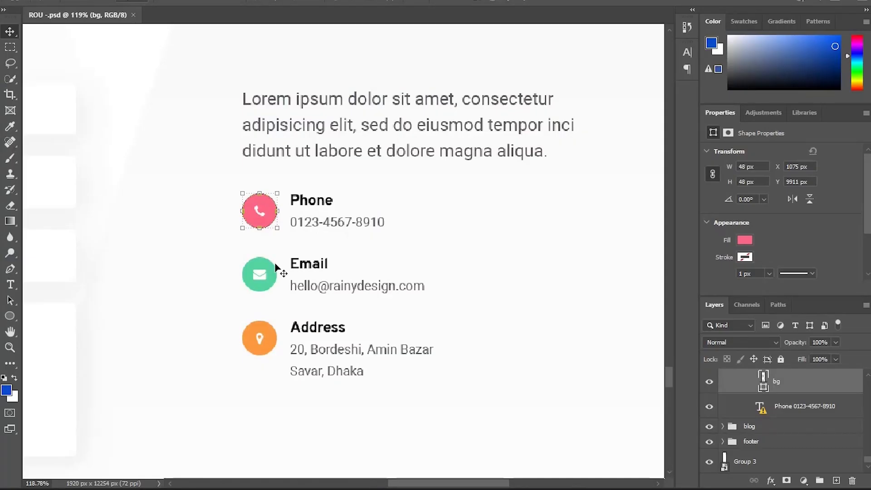
{"action": "left_click", "coordinate": [259, 272]}
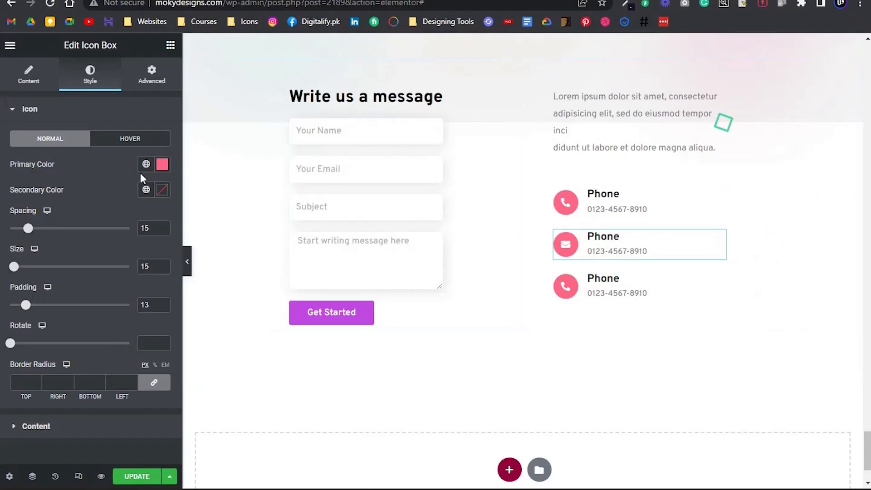
{"action": "left_click", "coordinate": [162, 165]}
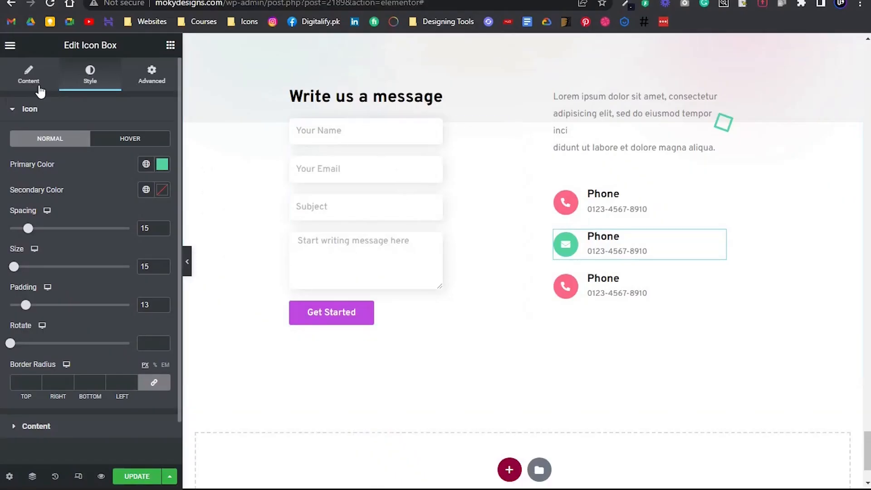
Title the second icon box Email and replace its description with the email address copied from the Photoshop design
{"action": "left_click", "coordinate": [40, 89]}
{"action": "double_click", "coordinate": [86, 292]}
{"action": "type", "text": "Email"}
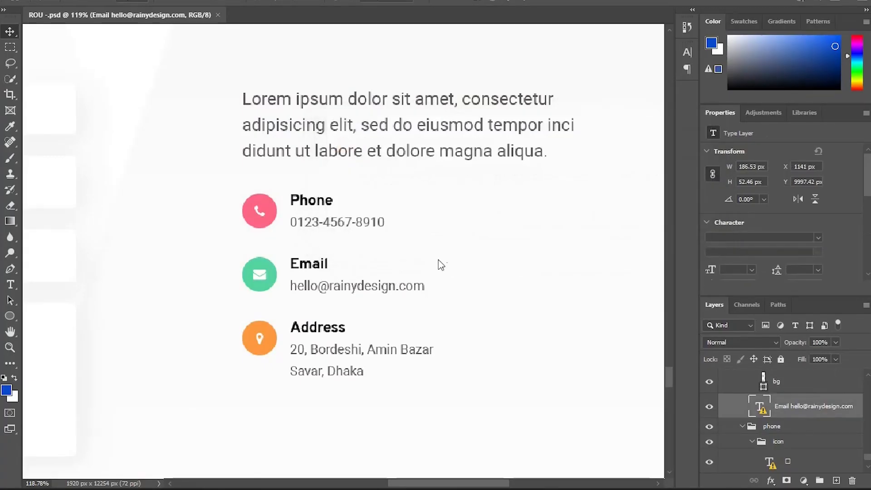
{"action": "key", "text": "t"}
{"action": "left_click_drag", "start_coordinate": [426, 286], "coordinate": [136, 291]}
{"action": "key", "text": "ctrl+c"}
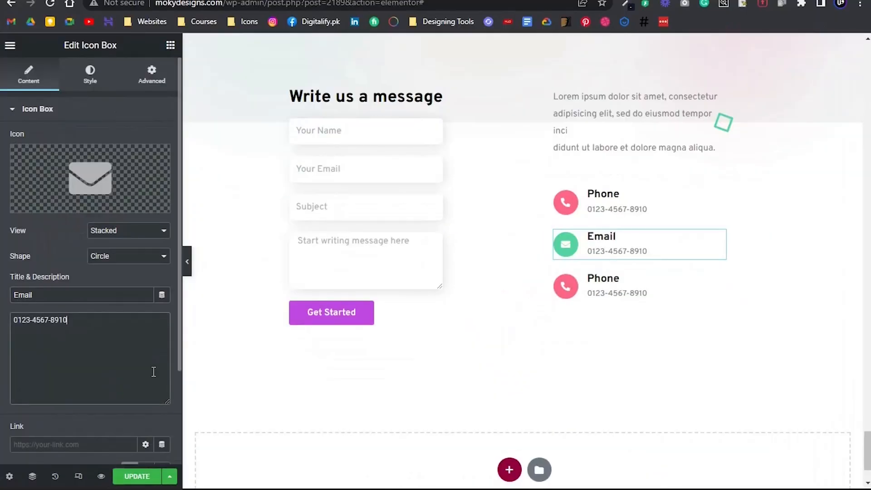
{"action": "key", "text": "ctrl+a"}
{"action": "key", "text": "ctrl+v"}
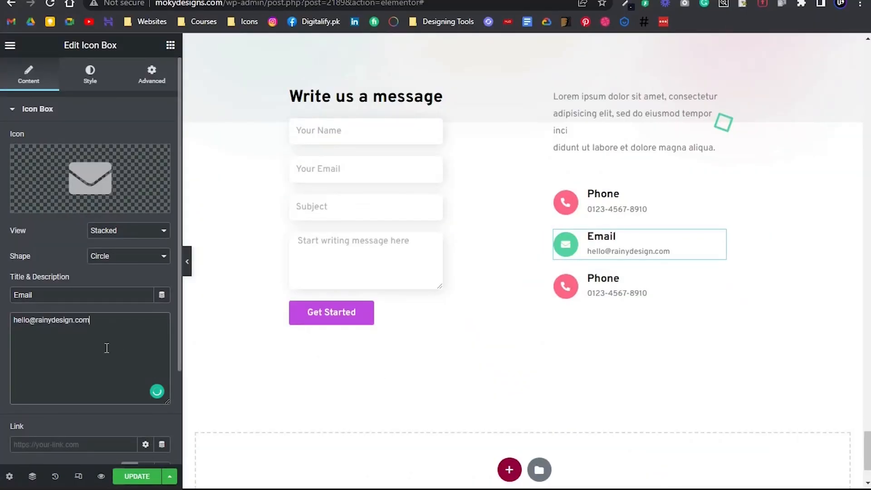
Replace the third icon box's phone icon with the map marker icon, searching the icon library for "map"
{"action": "left_click", "coordinate": [78, 113]}
{"action": "left_click", "coordinate": [692, 274]}
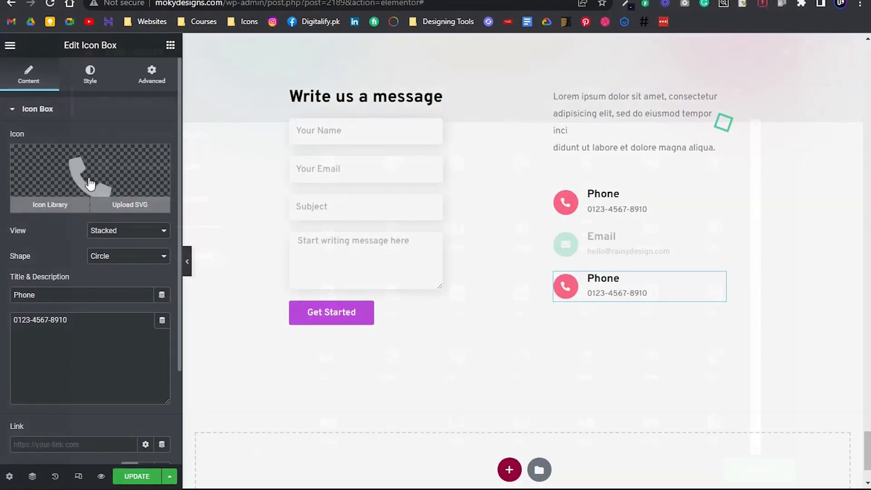
{"action": "left_click", "coordinate": [89, 185]}
{"action": "type", "text": "location"}
{"action": "key", "text": "ctrl+a"}
{"action": "type", "text": "pin"}
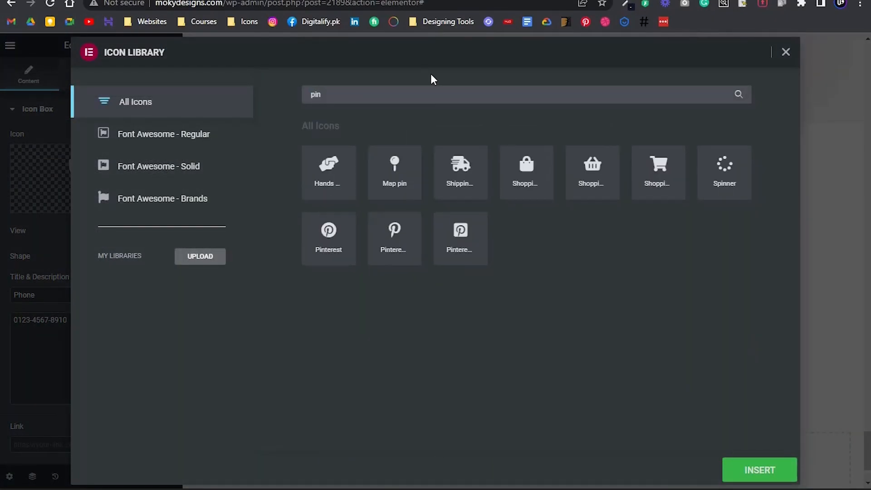
{"action": "key", "text": "BackSpace"}
{"action": "key", "text": "BackSpace"}
{"action": "key", "text": "BackSpace"}
{"action": "type", "text": "map"}
{"action": "left_click", "coordinate": [658, 172]}
{"action": "left_click", "coordinate": [760, 470]}
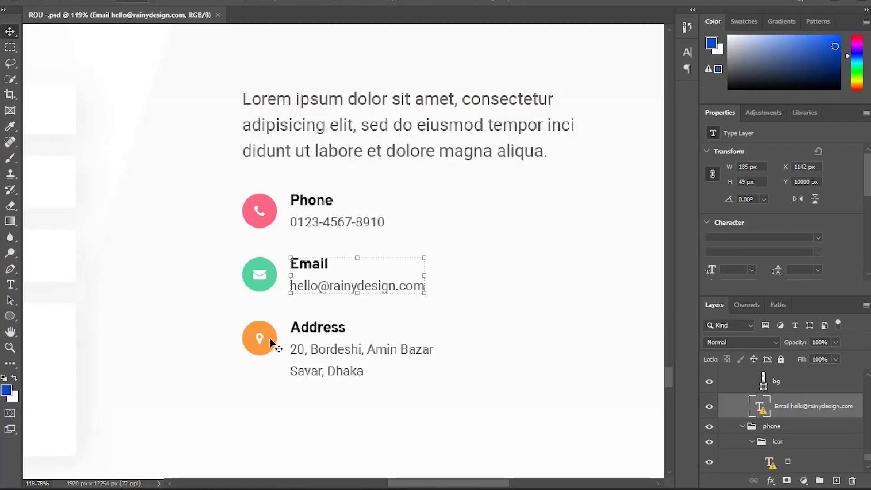
Set the third icon box's primary colour to the orange of the design's Address icon
{"action": "left_click", "coordinate": [261, 341]}
{"action": "left_click", "coordinate": [747, 240]}
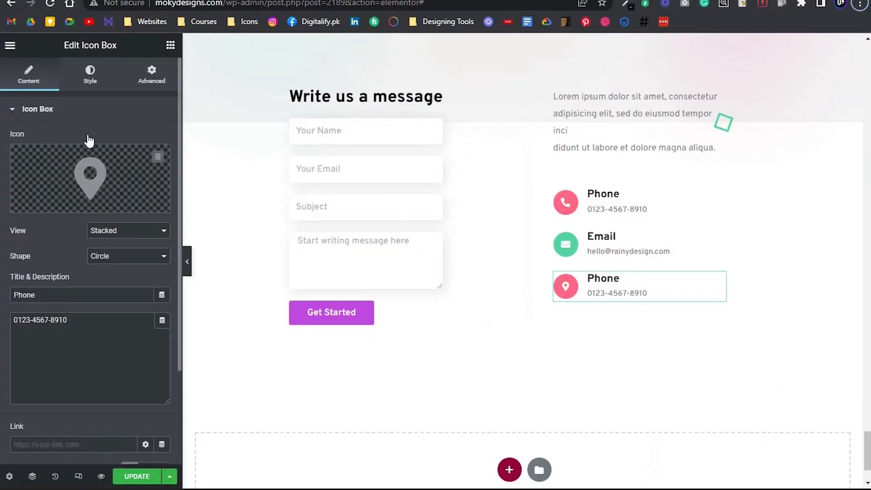
{"action": "left_click", "coordinate": [89, 74]}
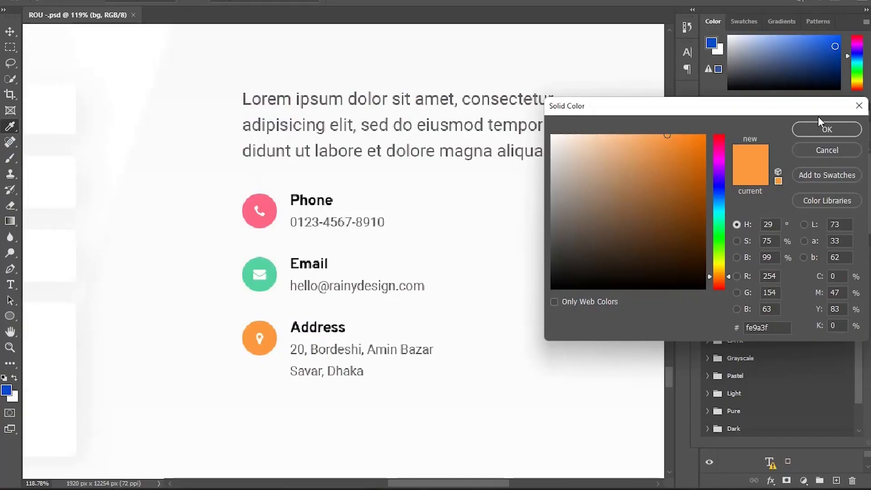
{"action": "left_click", "coordinate": [828, 124]}
Title the third icon box Address and fill its description with the postal address copied from the Photoshop design
{"action": "double_click", "coordinate": [316, 334]}
{"action": "left_click", "coordinate": [524, 219]}
{"action": "left_click_drag", "start_coordinate": [347, 327], "coordinate": [249, 311]}
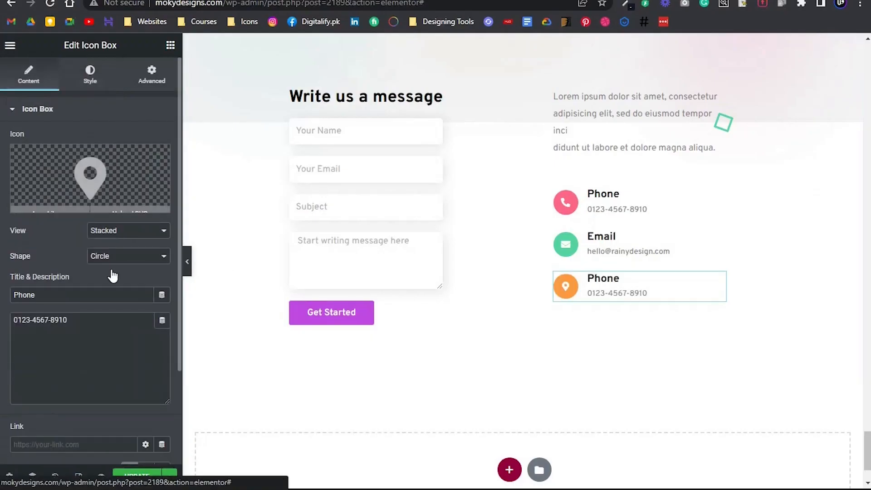
{"action": "triple_click", "coordinate": [102, 292]}
{"action": "type", "text": "Address"}
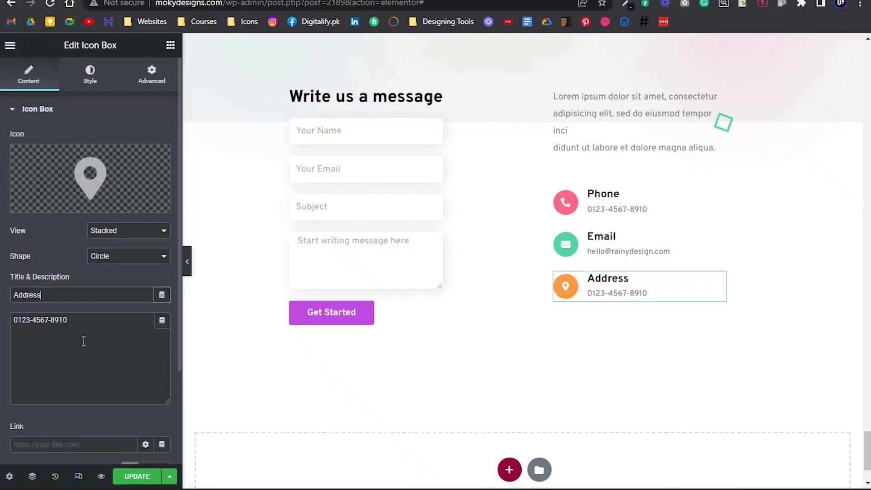
{"action": "triple_click", "coordinate": [101, 324]}
Add a </br> tag after the first line of the address description to split it over two lines
{"action": "left_click", "coordinate": [113, 318]}
{"action": "type", "text": "</br"}
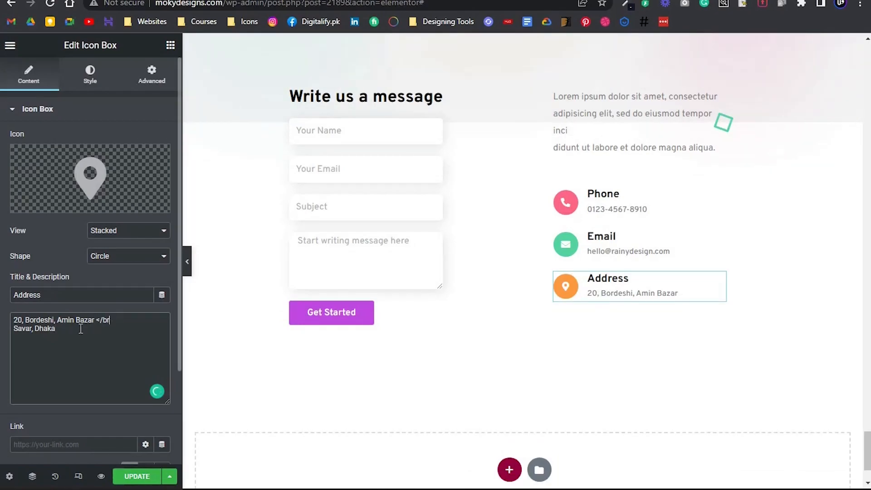
{"action": "type", "text": ">"}
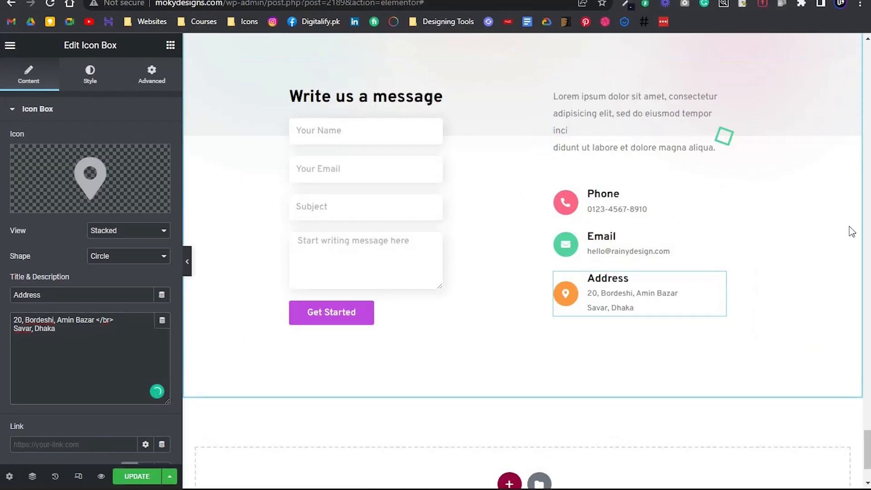
Set the Address icon box's vertical alignment to Top
{"action": "left_click", "coordinate": [93, 76]}
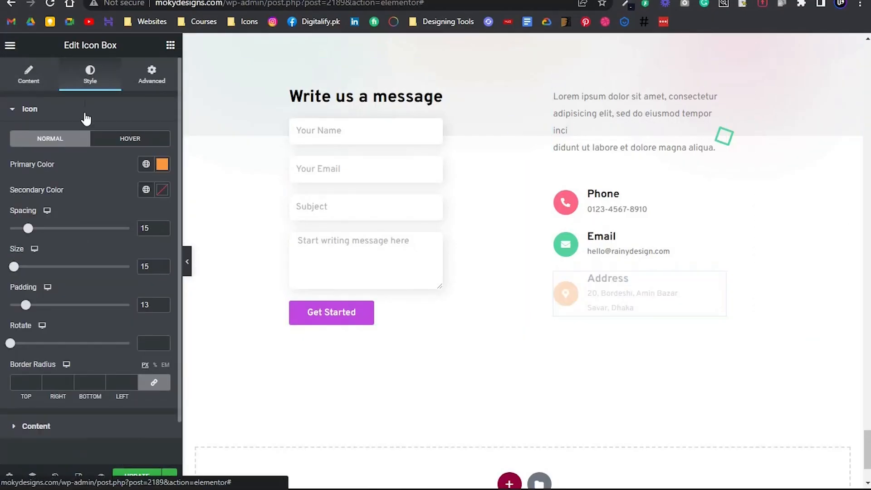
{"action": "scroll", "coordinate": [68, 318], "scroll_direction": "down", "scroll_amount": 1}
{"action": "left_click", "coordinate": [36, 378]}
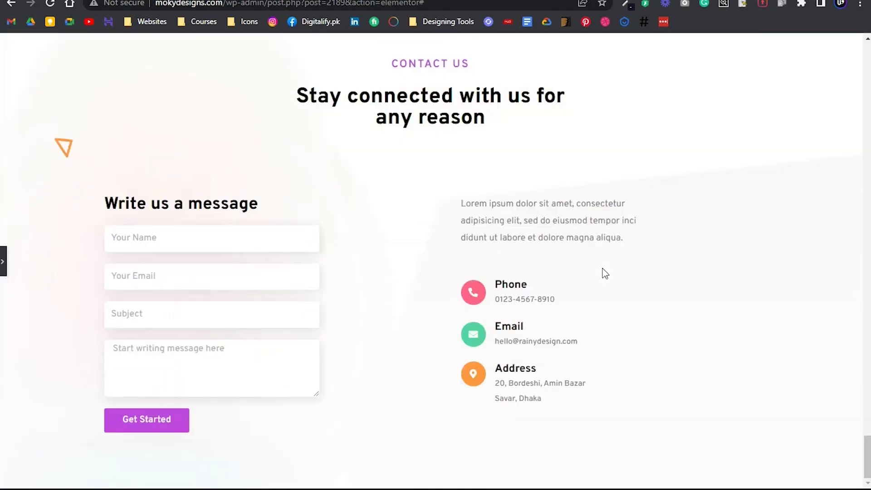
Review the form and the three contact entries in the full-width preview of the section
{"action": "scroll", "coordinate": [630, 244], "scroll_direction": "up", "scroll_amount": 2}
{"action": "scroll", "coordinate": [628, 244], "scroll_direction": "down", "scroll_amount": 2}
{"action": "left_click", "coordinate": [3, 261]}
{"action": "scroll", "coordinate": [504, 182], "scroll_direction": "down", "scroll_amount": 8}
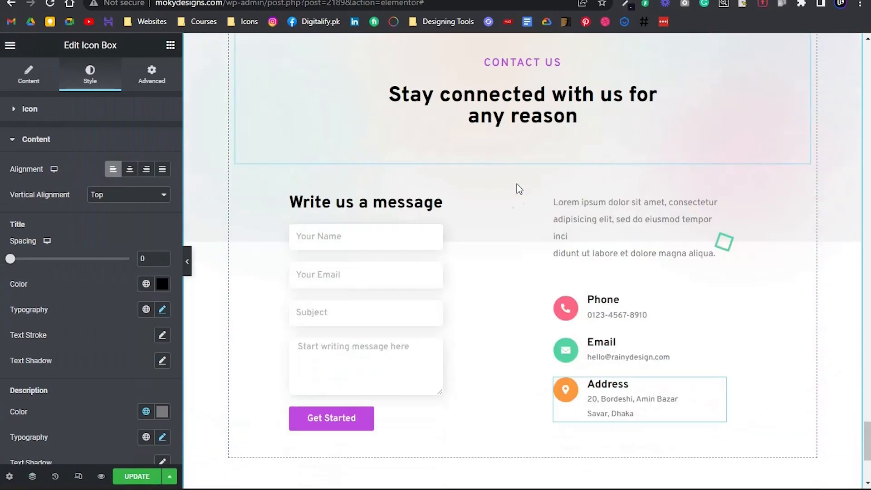
{"action": "scroll", "coordinate": [520, 191], "scroll_direction": "up", "scroll_amount": 4}
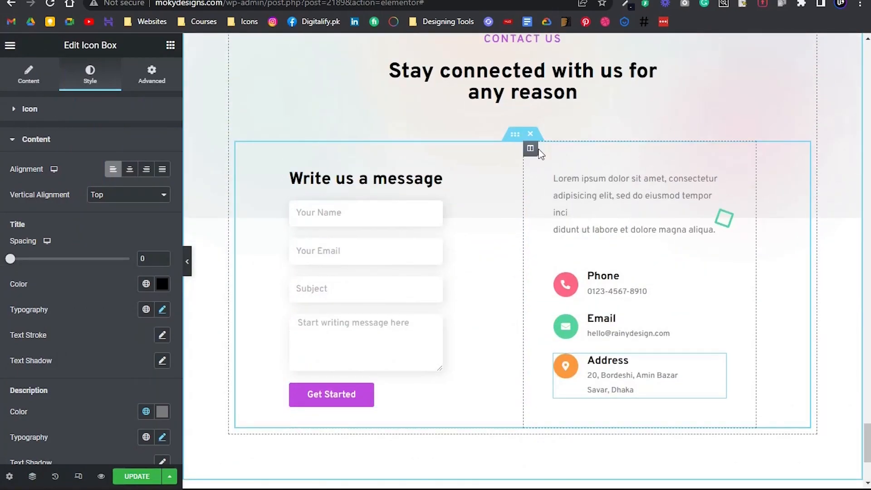
Set the contact details column's padding to 100 px on all sides and preview the section at full width
{"action": "left_click", "coordinate": [495, 156]}
{"action": "left_click_drag", "start_coordinate": [28, 201], "coordinate": [0, 225]}
{"action": "type", "text": "100"}
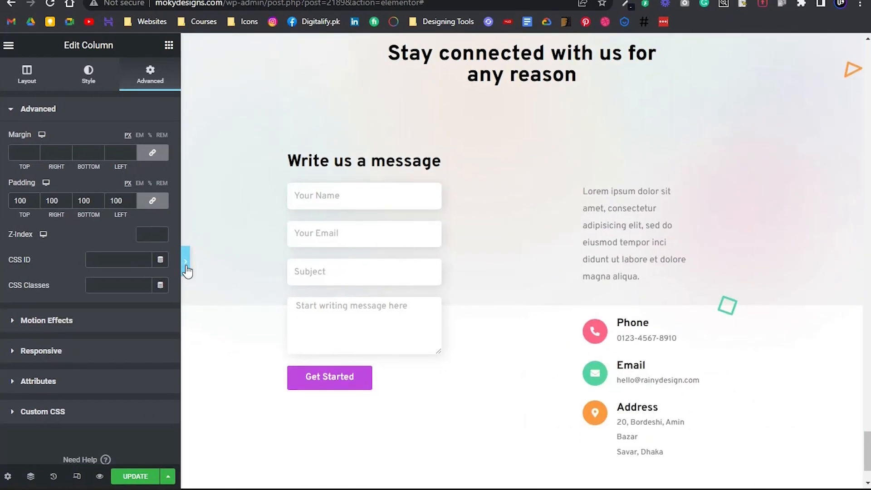
{"action": "left_click", "coordinate": [187, 268]}
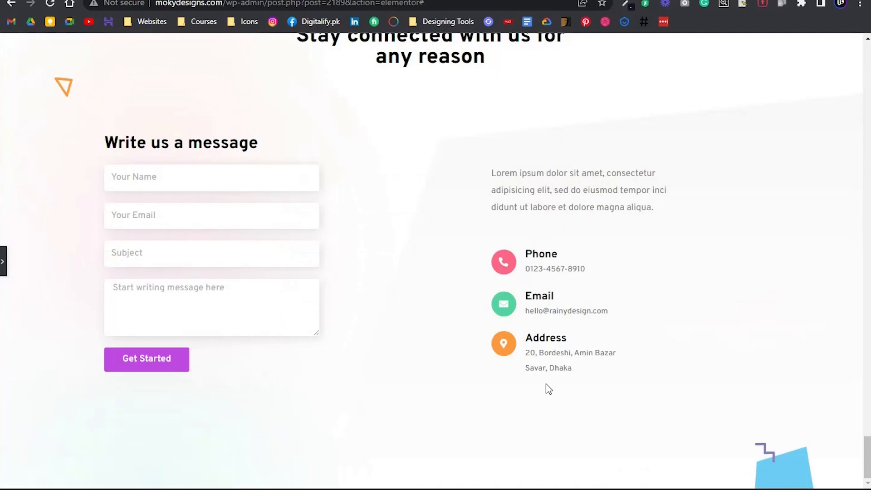